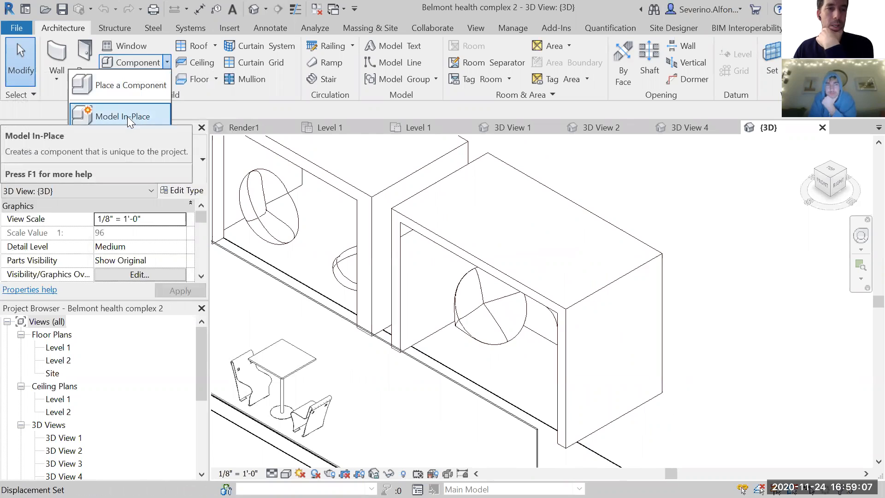
# - Create an in-place model in the Walls category, accepting the suggested name
pyautogui.click(128, 116)
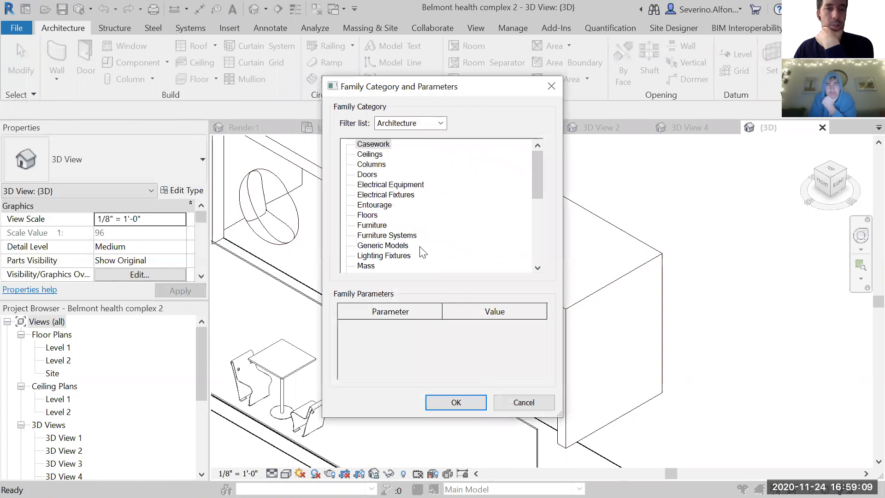
pyautogui.click(371, 156)
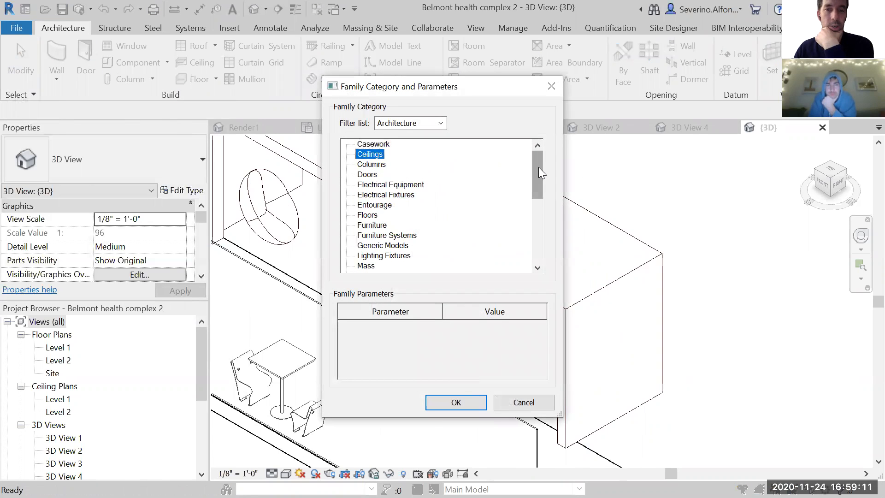
pyautogui.moveTo(538, 167); pyautogui.dragTo(538, 173)
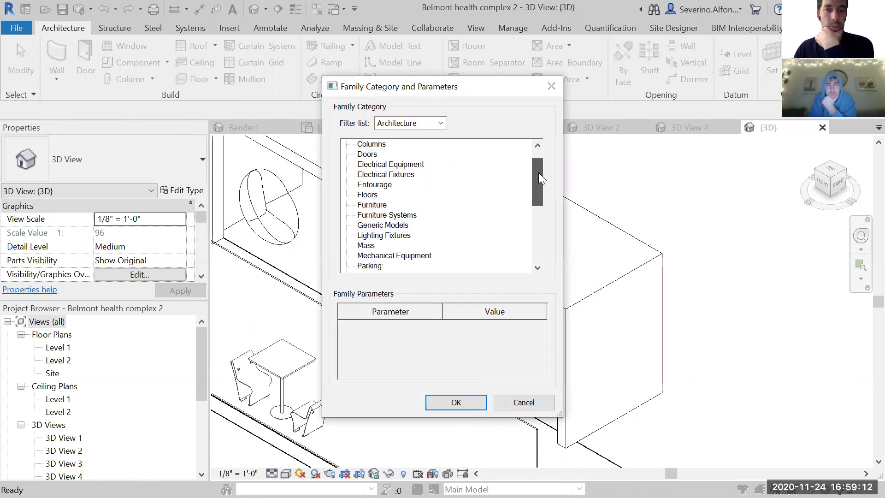
pyautogui.scroll(-5, 366, 251)
pyautogui.click(369, 256)
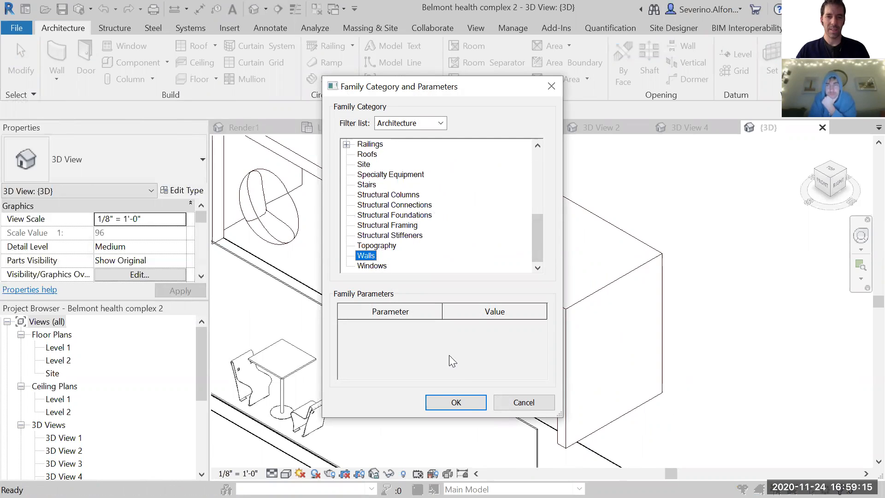
pyautogui.click(455, 402)
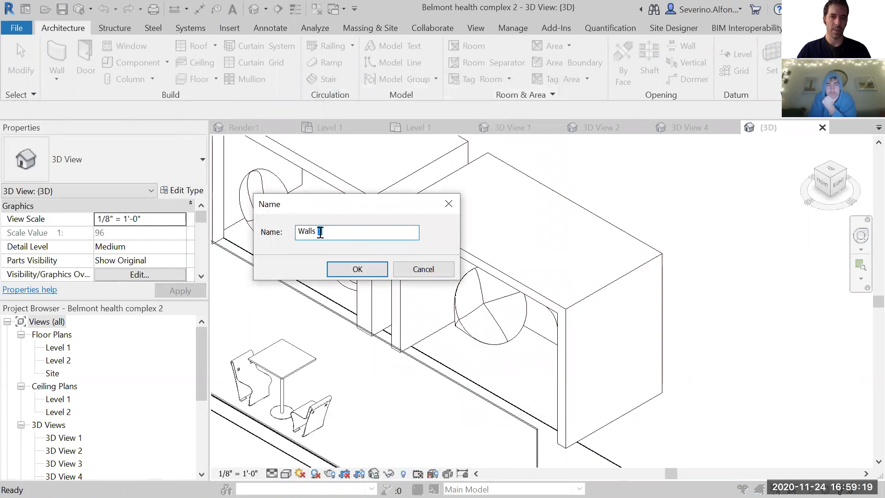
pyautogui.press('Return')
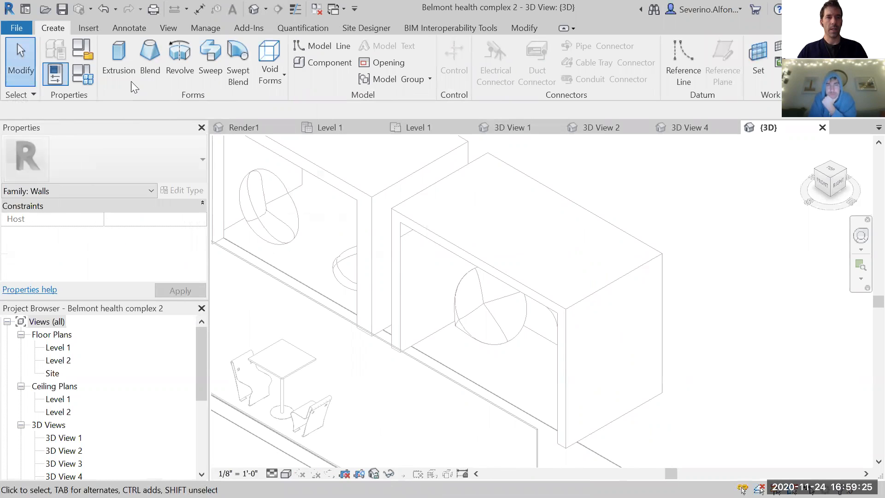
# - Start an extrusion and try to pick a plane on the pod row as its work plane
pyautogui.moveTo(711, 242); pyautogui.dragTo(732, 263, button='middle')
pyautogui.click(117, 58)
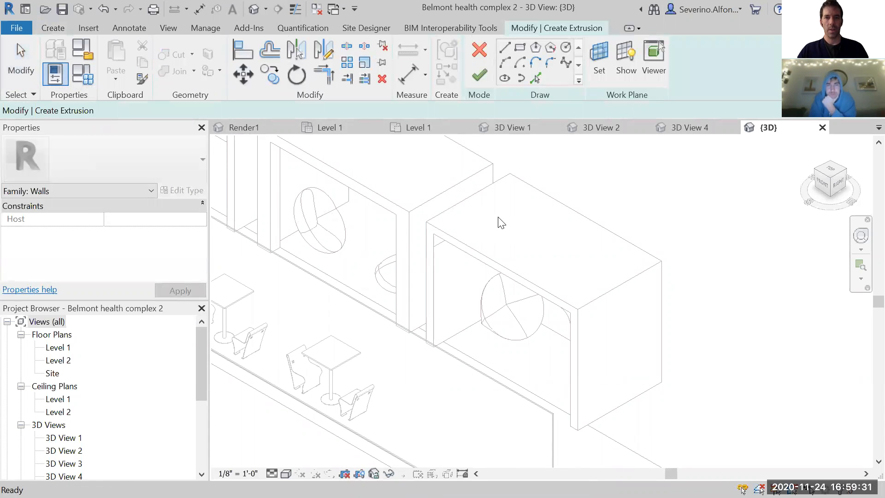
pyautogui.scroll(-5, 522, 250)
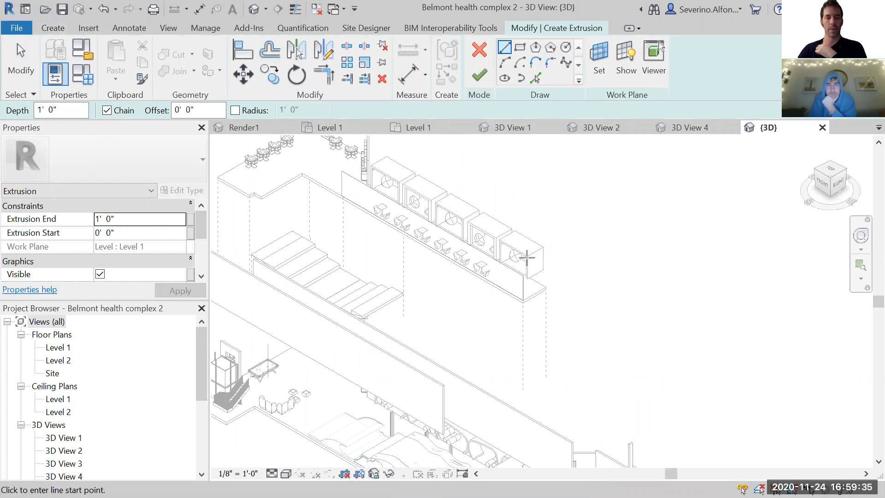
pyautogui.scroll(6, 527, 258)
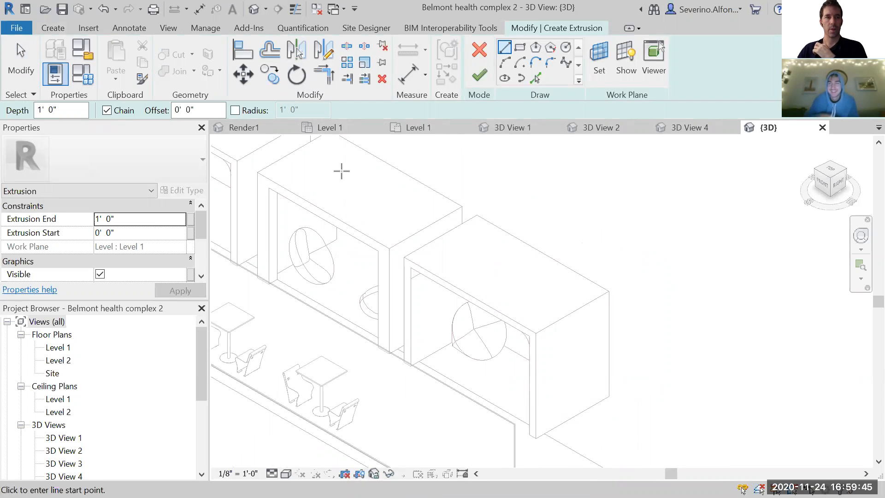
pyautogui.click(594, 59)
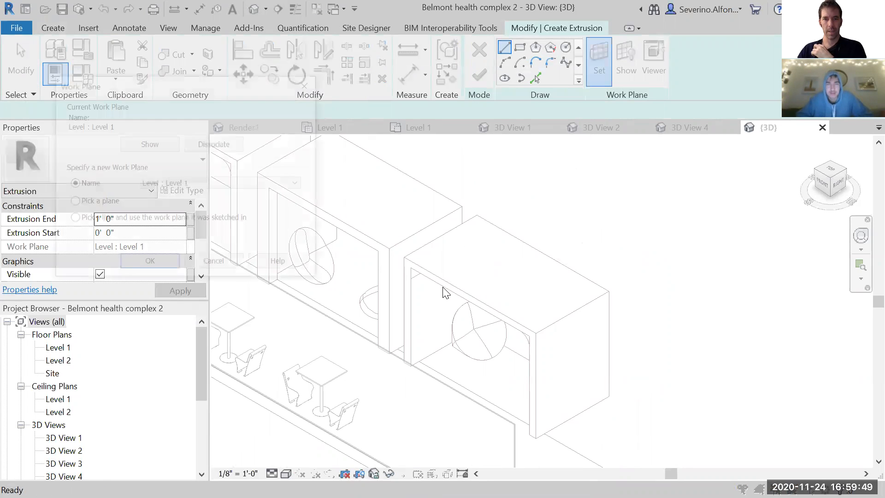
pyautogui.moveTo(189, 89); pyautogui.dragTo(234, 79)
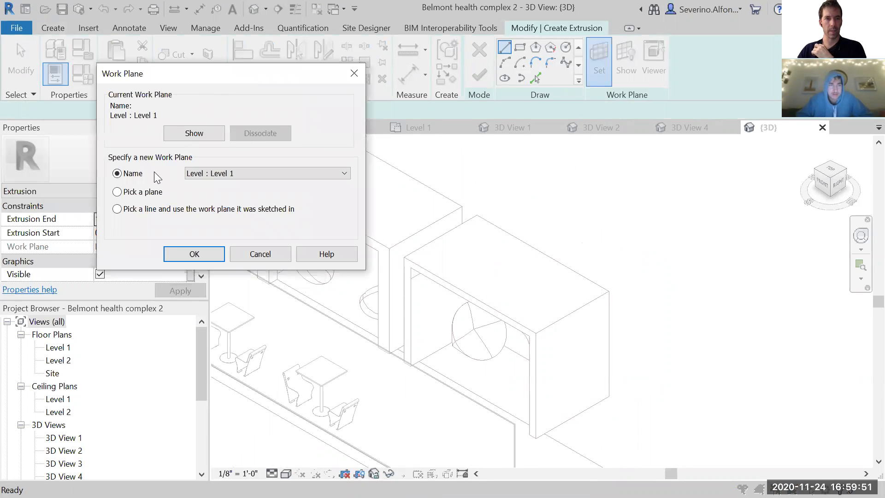
pyautogui.click(192, 253)
pyautogui.scroll(3, 457, 288)
pyautogui.scroll(-5, 471, 278)
pyautogui.moveTo(435, 308); pyautogui.dragTo(568, 255, button='middle')
pyautogui.scroll(-2, 568, 258)
pyautogui.scroll(-3, 535, 292)
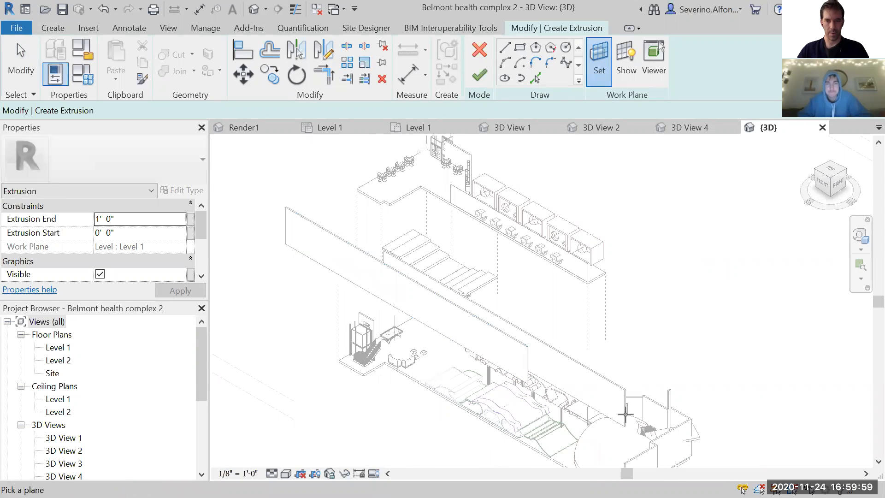
pyautogui.scroll(2, 474, 322)
pyautogui.scroll(5, 511, 186)
pyautogui.moveTo(399, 188); pyautogui.dragTo(664, 369, button='middle')
pyautogui.scroll(-3, 396, 230)
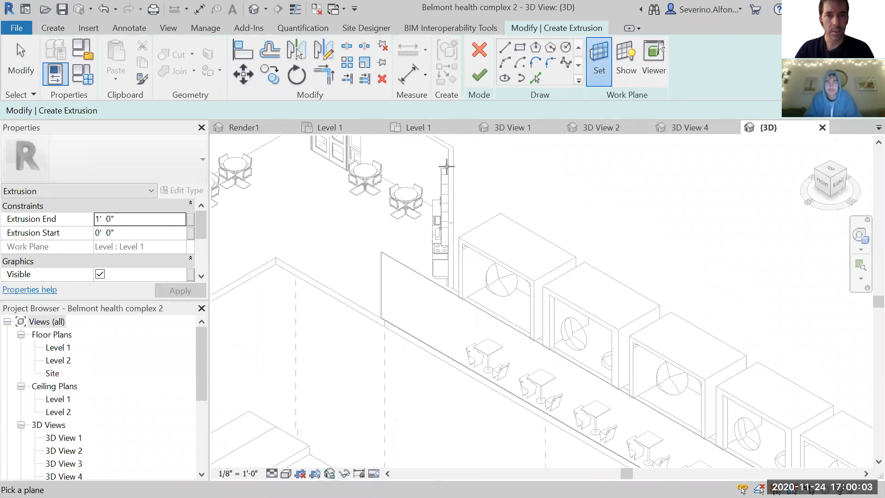
pyautogui.moveTo(457, 257); pyautogui.dragTo(288, 201, button='middle')
pyautogui.scroll(-2, 596, 338)
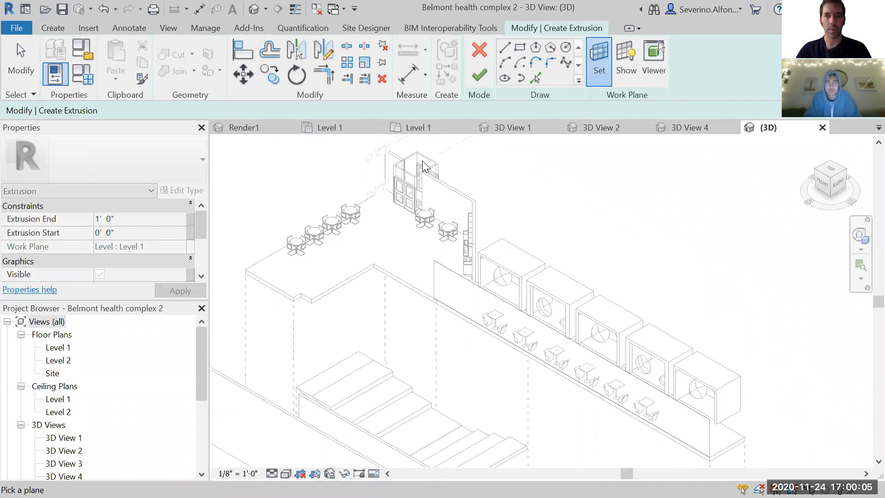
pyautogui.moveTo(597, 338); pyautogui.dragTo(390, 236, button='middle')
# - Cancel the extrusion sketch and discard the in-place wall model
pyautogui.click(480, 49)
pyautogui.scroll(5, 466, 270)
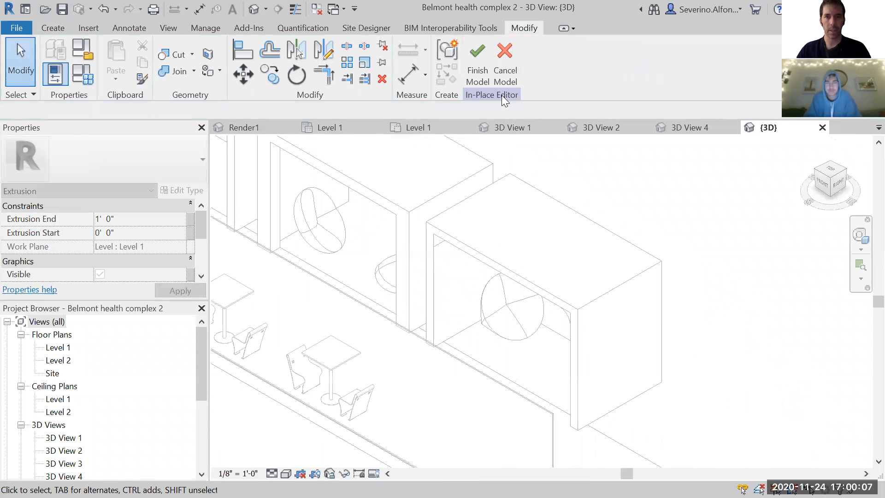
pyautogui.click(506, 62)
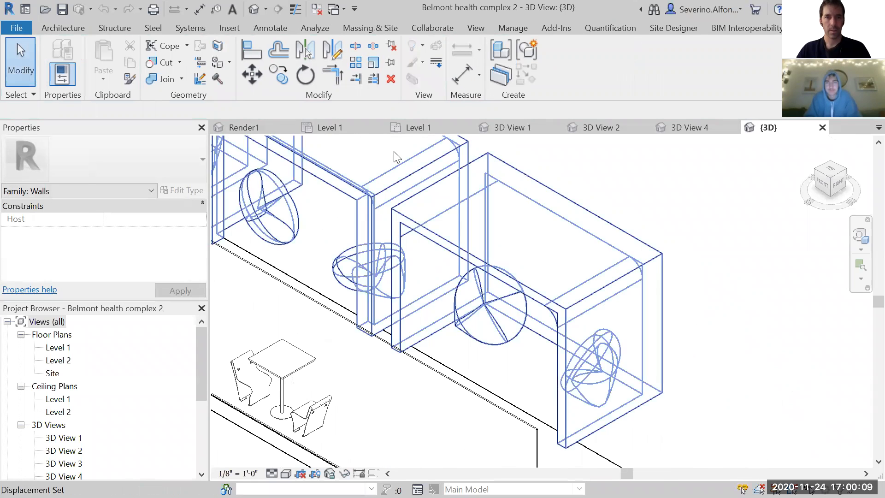
# - Try to set the project's work plane by picking a plane on the end pod of the exploded building
pyautogui.click(51, 29)
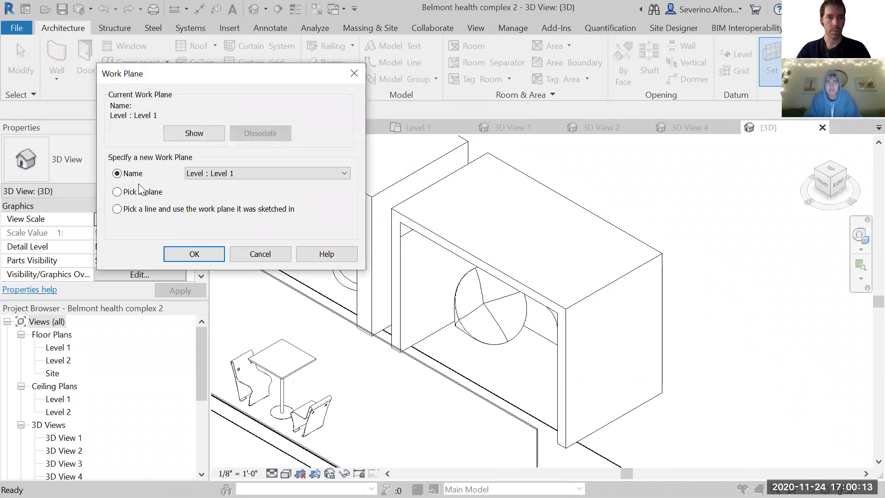
pyautogui.click(193, 253)
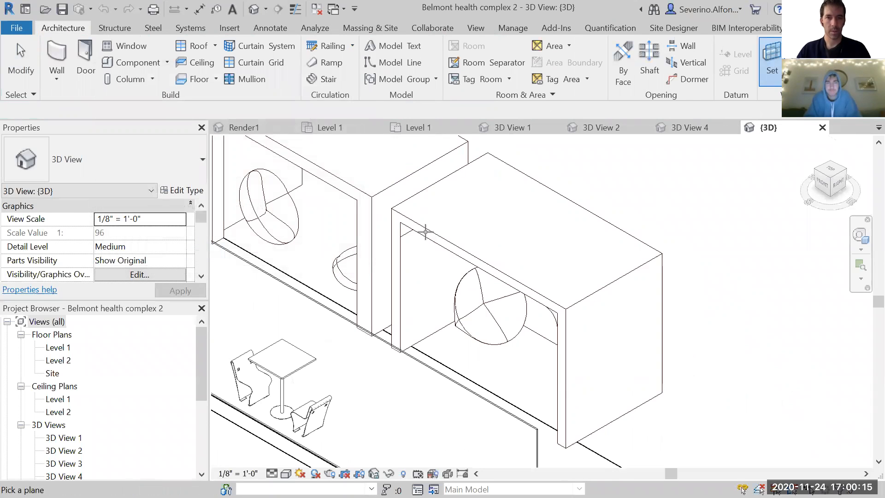
pyautogui.scroll(-2, 576, 321)
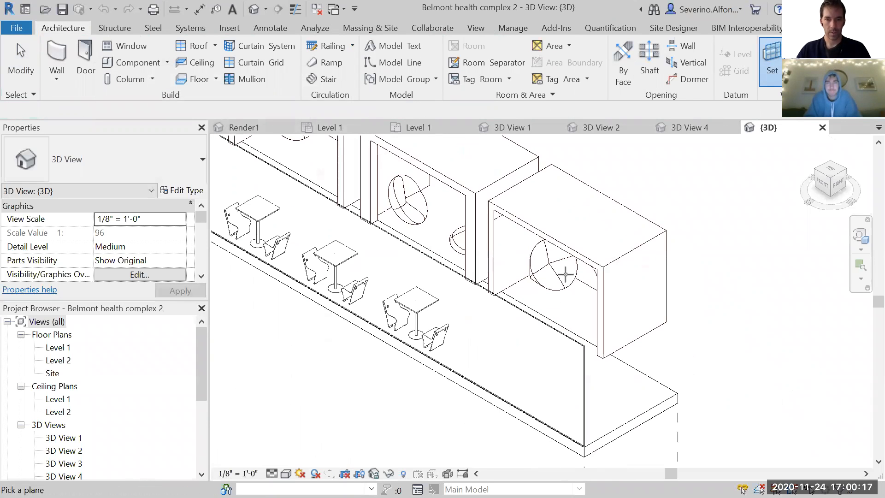
pyautogui.keyDown('shift'); pyautogui.moveTo(611, 335); pyautogui.dragTo(509, 292, button='middle'); pyautogui.keyUp('shift')
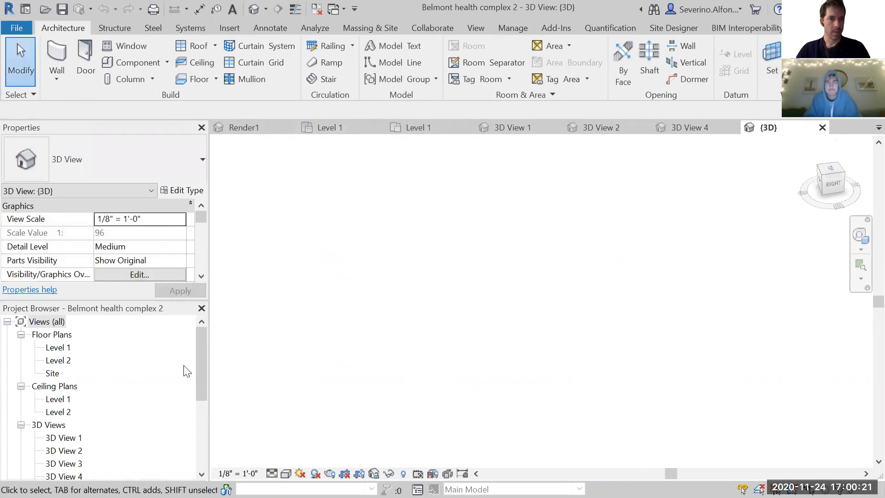
# - Look over the whole 3D view to locate the intact building next to the exploded one
pyautogui.moveTo(371, 344); pyautogui.dragTo(536, 291, button='middle')
pyautogui.scroll(-5, 505, 296)
pyautogui.keyDown('shift'); pyautogui.moveTo(484, 326); pyautogui.dragTo(669, 187, button='middle'); pyautogui.keyUp('shift')
pyautogui.scroll(-2, 386, 314)
pyautogui.moveTo(386, 299); pyautogui.dragTo(775, 308, button='middle')
pyautogui.scroll(-1, 552, 315)
pyautogui.moveTo(553, 315); pyautogui.dragTo(491, 350, button='middle')
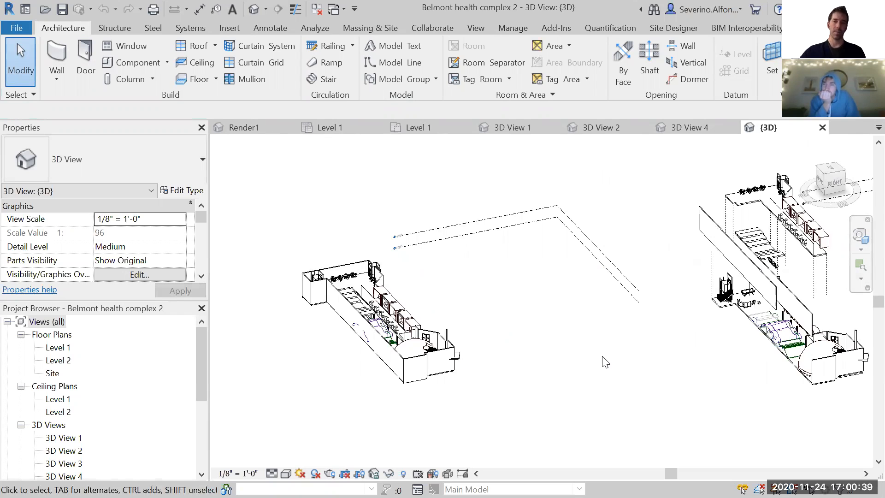
pyautogui.moveTo(201, 356); pyautogui.dragTo(197, 413)
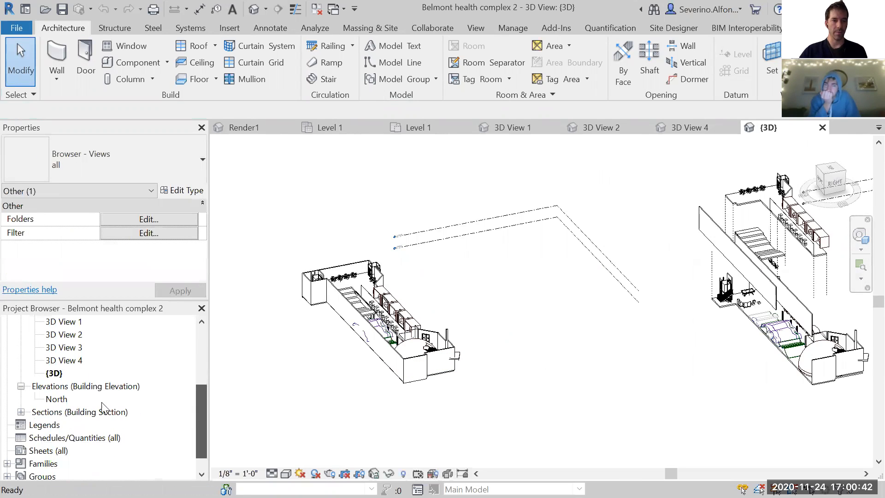
pyautogui.rightClick(54, 374)
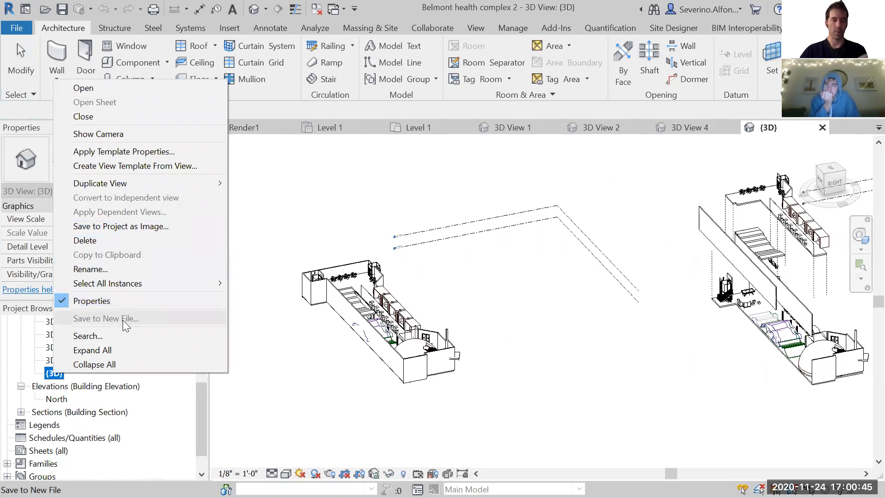
pyautogui.click(560, 351)
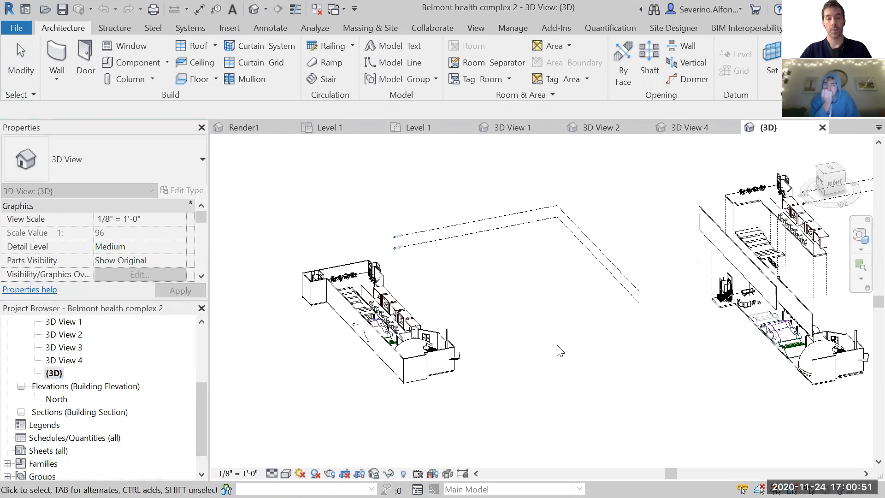
# - Try to set the work plane by picking a plane on the intact building's pod row
pyautogui.keyDown('shift'); pyautogui.moveTo(491, 299); pyautogui.dragTo(420, 331, button='middle'); pyautogui.keyUp('shift')
pyautogui.scroll(4, 420, 331)
pyautogui.moveTo(523, 343); pyautogui.dragTo(506, 267, button='middle')
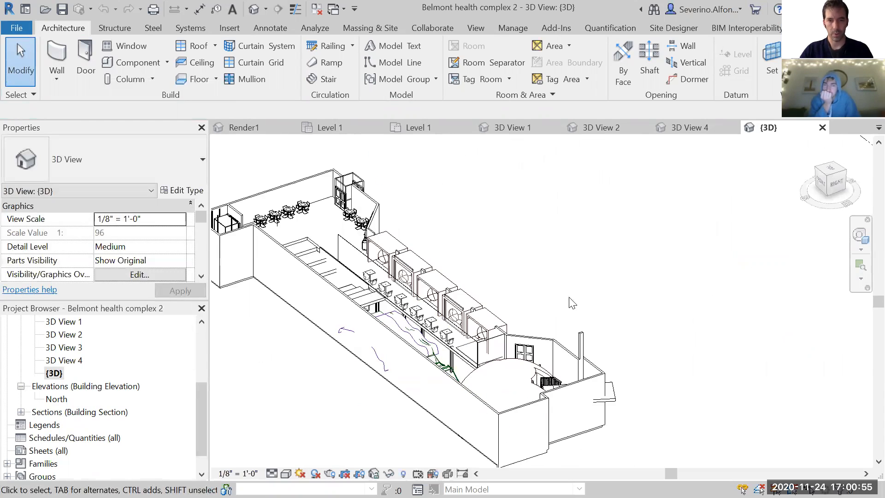
pyautogui.scroll(3, 571, 302)
pyautogui.moveTo(437, 298); pyautogui.dragTo(511, 237, button='middle')
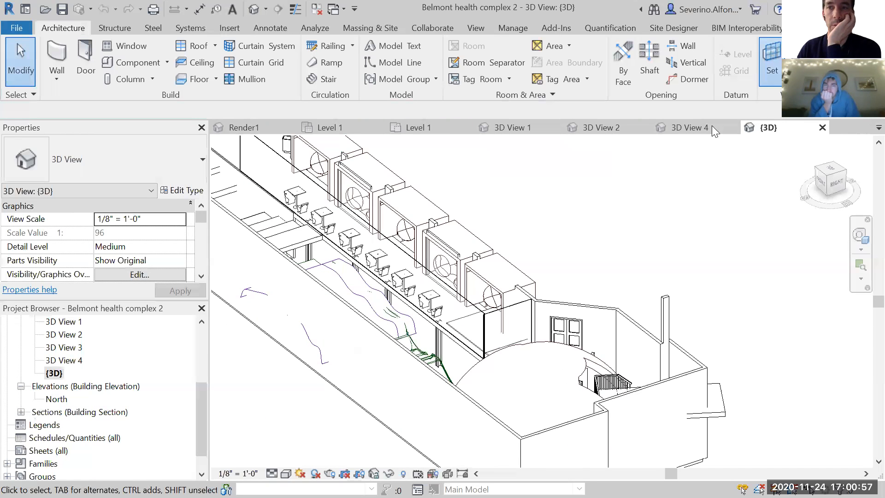
pyautogui.click(772, 64)
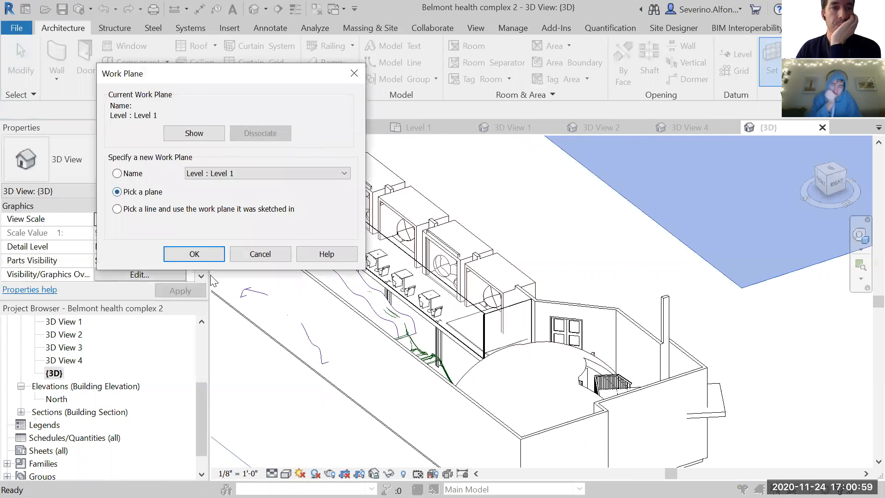
pyautogui.click(194, 253)
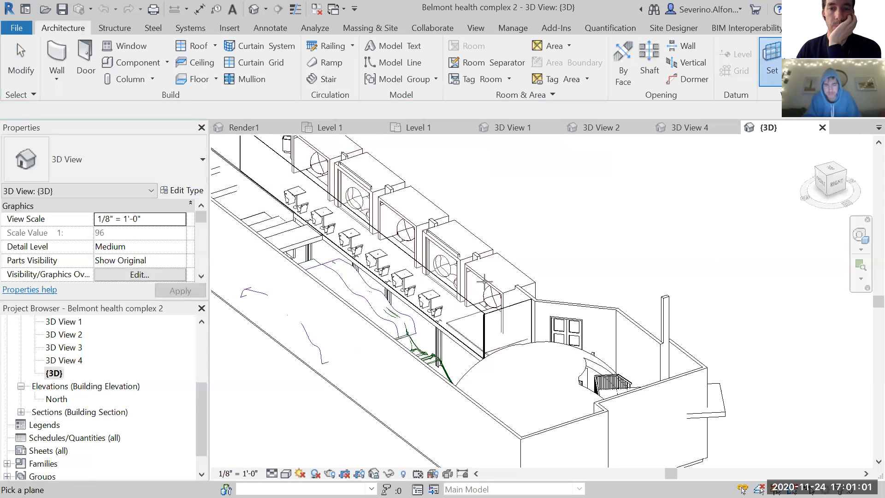
pyautogui.scroll(5, 481, 276)
pyautogui.scroll(2, 401, 208)
pyautogui.moveTo(346, 180); pyautogui.dragTo(480, 284, button='middle')
pyautogui.scroll(-1, 476, 279)
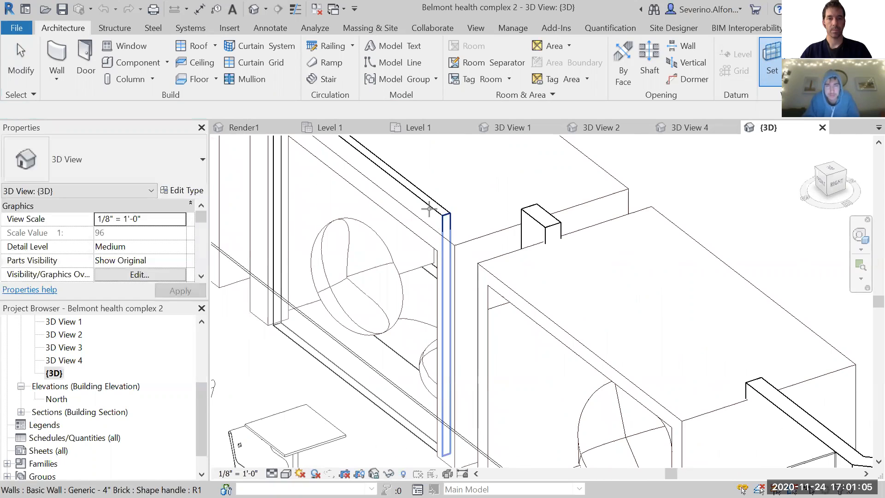
pyautogui.scroll(-5, 429, 208)
pyautogui.press('Escape')
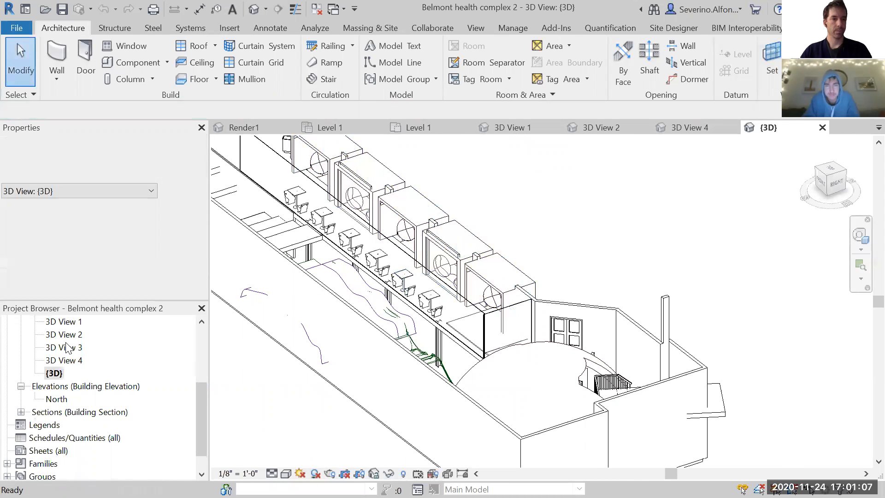
# - Open the Level 2 floor plan at the end pod and its adjoining brick wall
pyautogui.moveTo(205, 369); pyautogui.dragTo(201, 316)
pyautogui.click(57, 349)
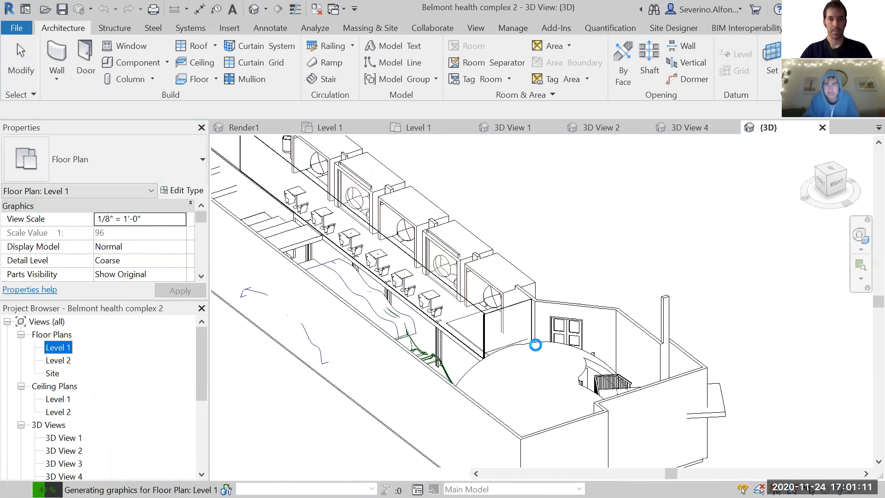
pyautogui.click(58, 360)
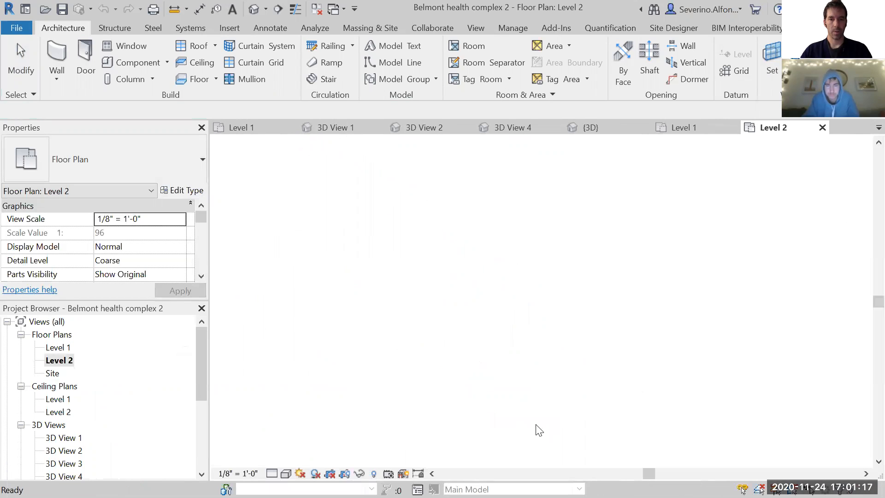
pyautogui.moveTo(507, 415); pyautogui.dragTo(530, 332, button='middle')
pyautogui.scroll(5, 553, 286)
pyautogui.scroll(3, 560, 272)
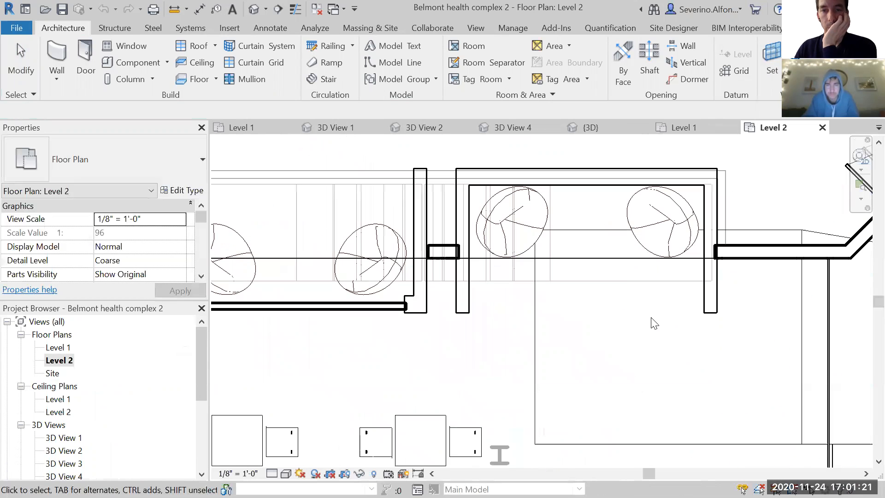
# - Align the outer face of the 4" brick wall with the end face of the adjoining pod wall in the Level 2 plan
pyautogui.click(399, 308)
pyautogui.scroll(2, 408, 330)
pyautogui.press('Escape')
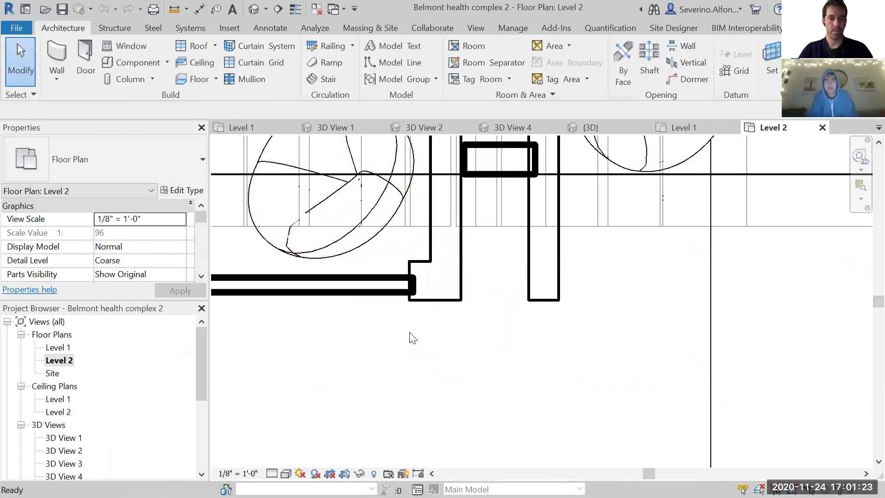
pyautogui.scroll(1, 424, 288)
pyautogui.press('a')
pyautogui.press('l')
pyautogui.click(429, 307)
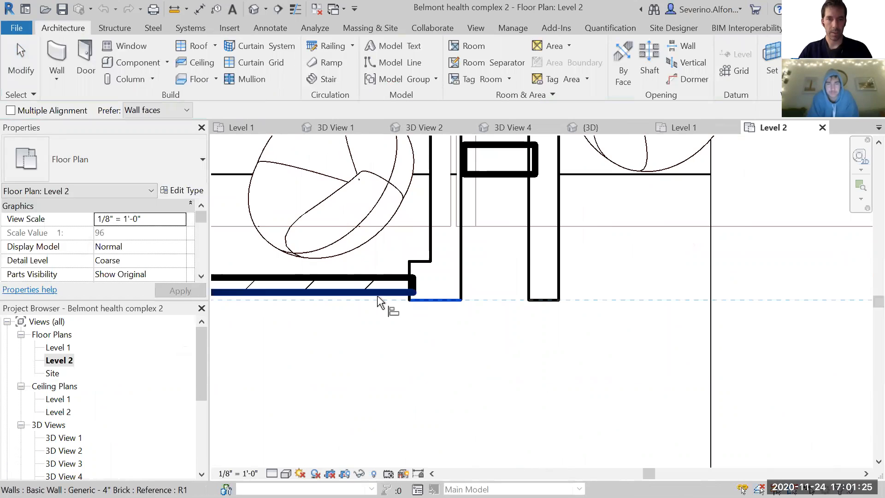
pyautogui.click(401, 295)
pyautogui.press('Escape')
pyautogui.press('Escape')
# - Open the default 3D view at the pod row and start an in-place model in the Walls category named Wall Booth
pyautogui.click(253, 8)
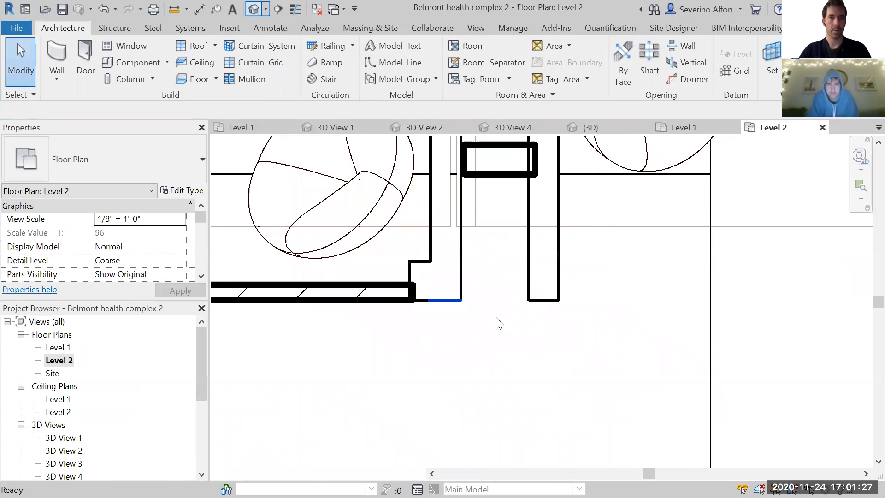
pyautogui.scroll(2, 460, 265)
pyautogui.keyDown('shift'); pyautogui.moveTo(461, 265); pyautogui.dragTo(537, 267, button='middle'); pyautogui.keyUp('shift')
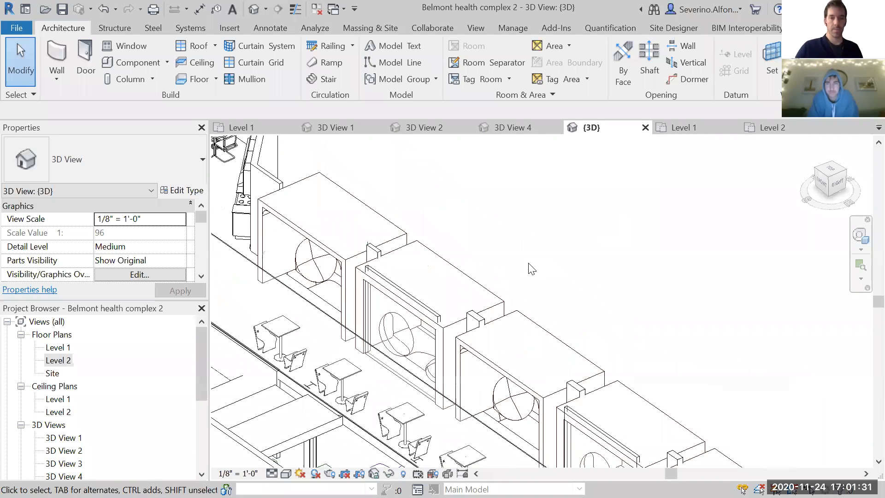
pyautogui.moveTo(562, 224); pyautogui.dragTo(599, 210, button='middle')
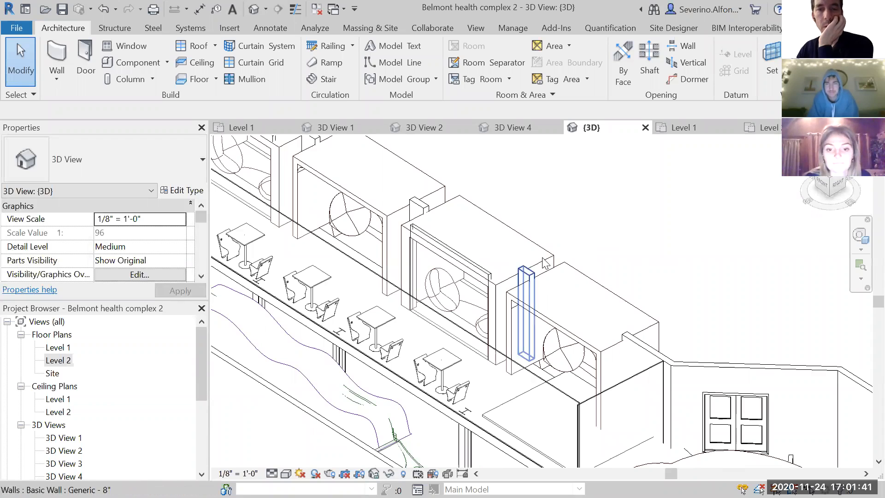
pyautogui.scroll(1, 597, 235)
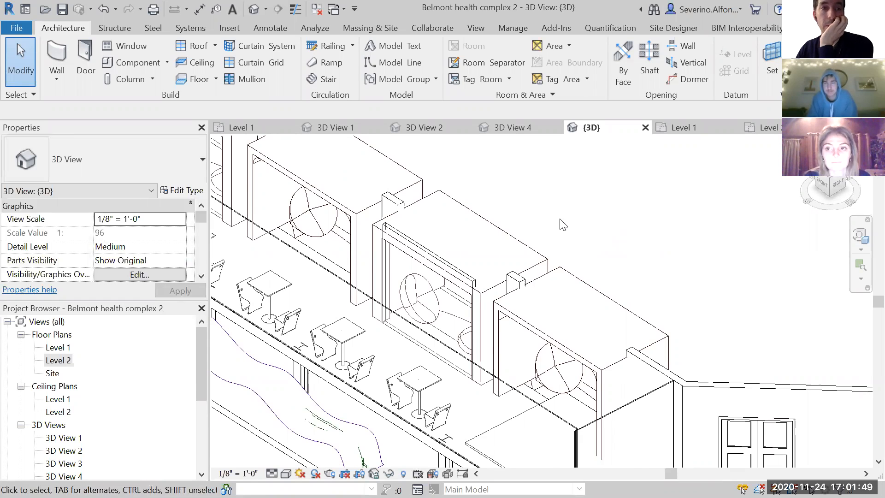
pyautogui.click(167, 63)
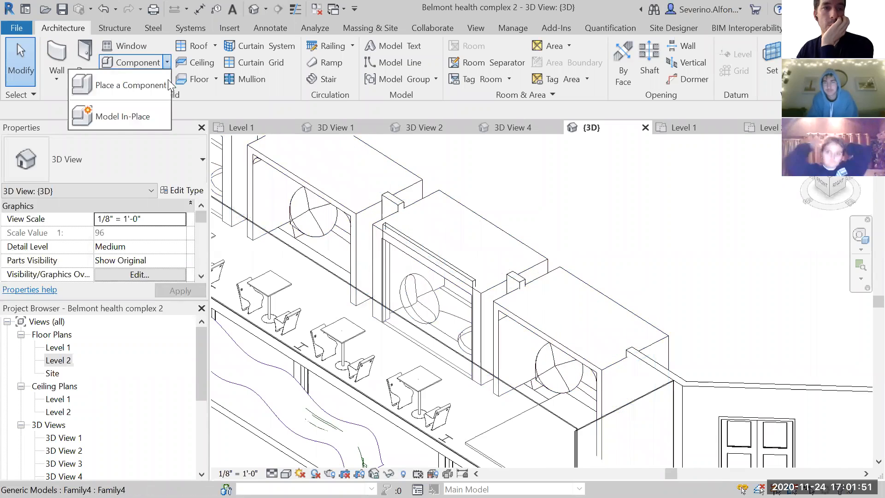
pyautogui.click(143, 115)
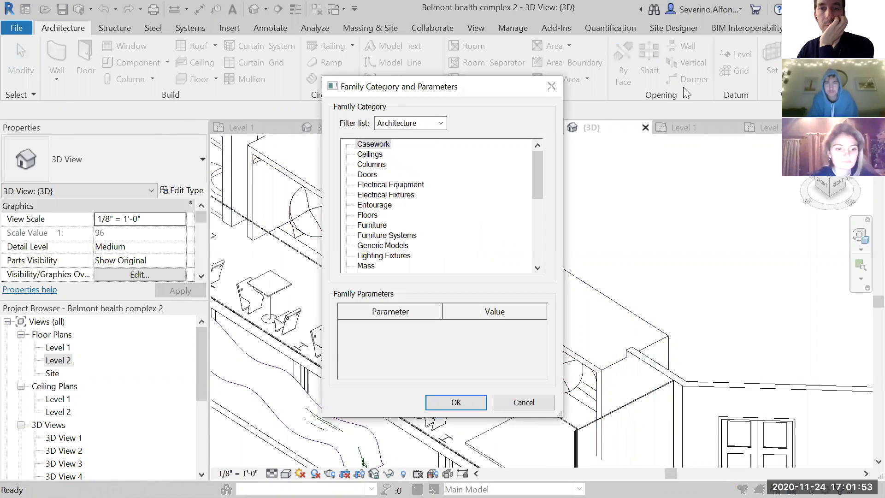
pyautogui.click(368, 215)
pyautogui.scroll(-5, 415, 221)
pyautogui.click(450, 255)
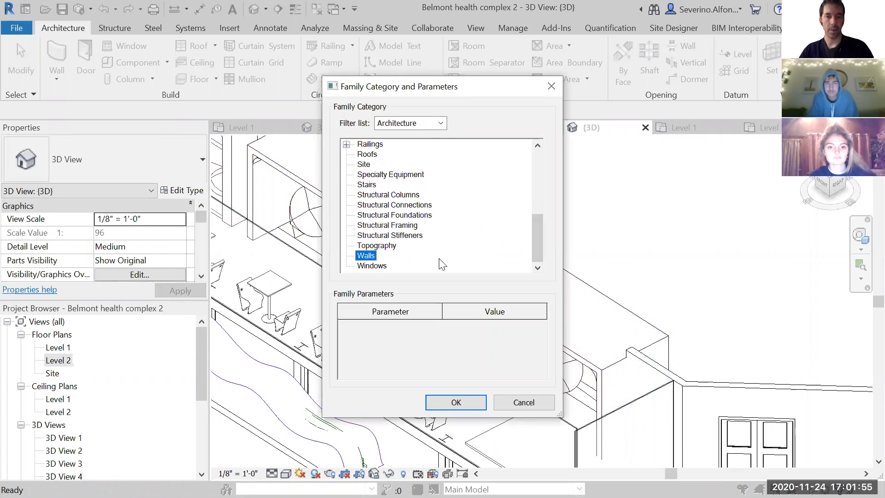
pyautogui.click(455, 403)
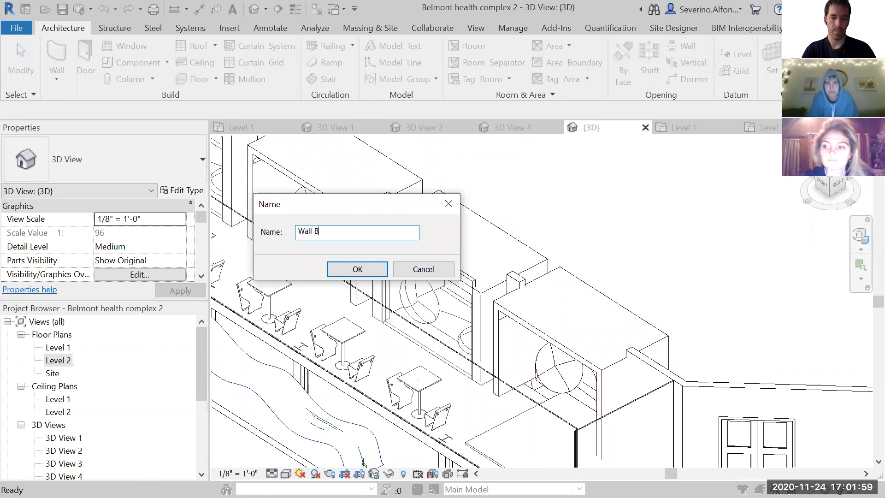
pyautogui.write('Wall Booth')
pyautogui.press('Return')
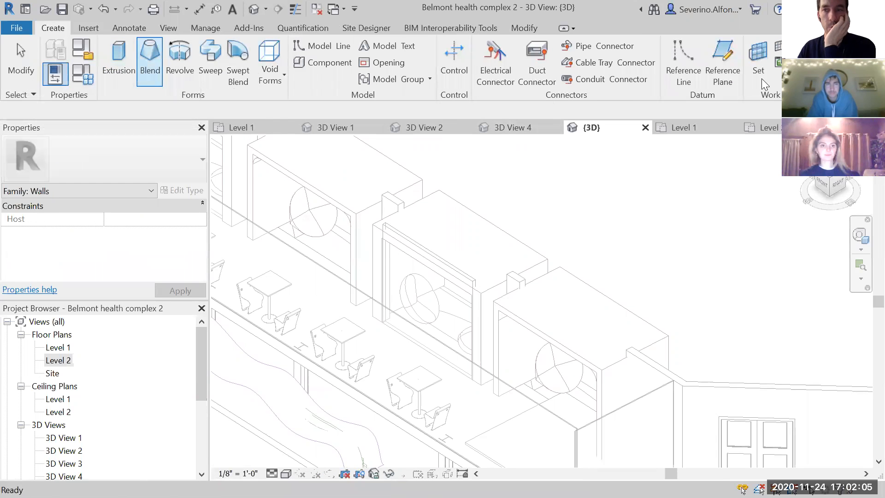
# - Set the work plane by picking the outer face of the brick wall in the front opening of the second-to-last pod
pyautogui.click(760, 66)
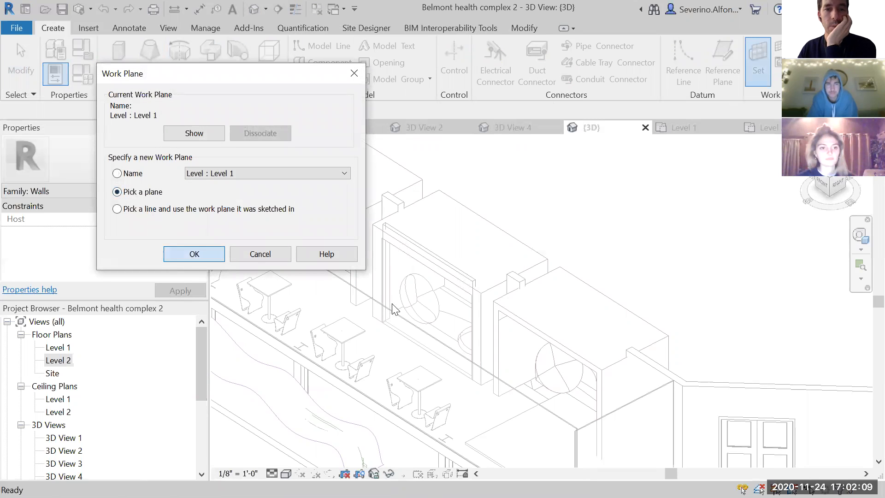
pyautogui.click(191, 253)
pyautogui.scroll(3, 460, 290)
pyautogui.click(469, 262)
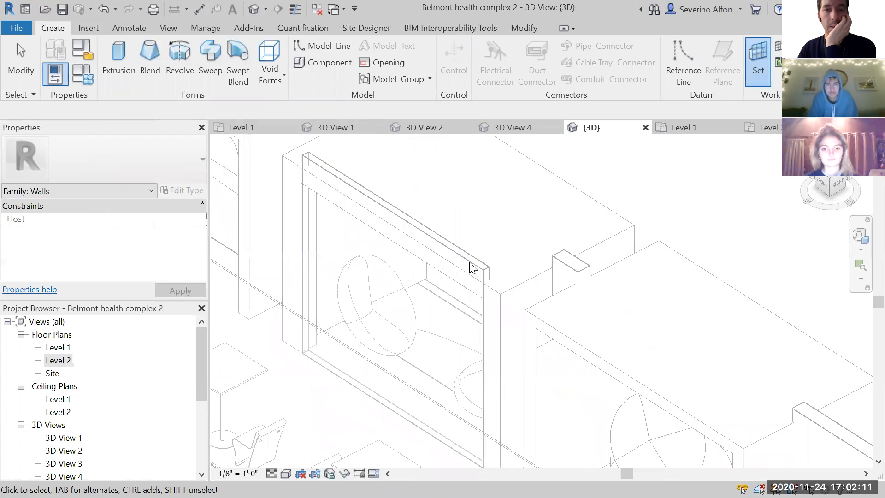
pyautogui.scroll(-2, 463, 260)
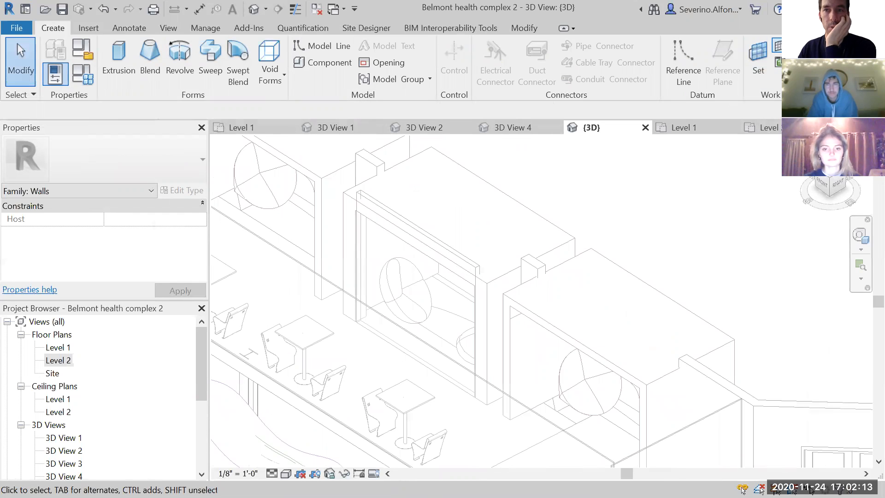
pyautogui.moveTo(632, 260)
pyautogui.keyDown('shift'); pyautogui.mouseDown(button='middle')
pyautogui.moveTo(598, 264)
pyautogui.moveTo(522, 246)
pyautogui.moveTo(614, 305)
pyautogui.mouseUp(button='middle'); pyautogui.keyUp('shift')
pyautogui.moveTo(463, 266); pyautogui.dragTo(728, 409, button='middle')
pyautogui.moveTo(518, 248); pyautogui.dragTo(651, 415, button='middle')
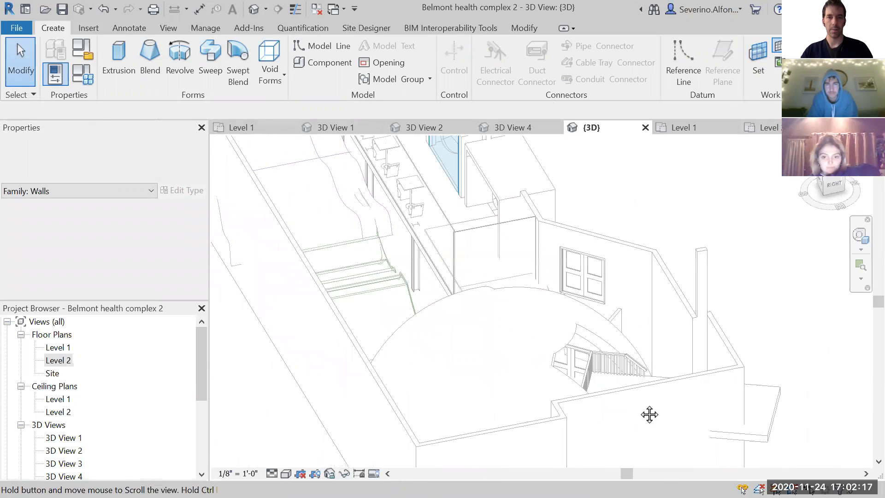
pyautogui.click(484, 184)
pyautogui.scroll(2, 515, 215)
pyautogui.moveTo(517, 219); pyautogui.dragTo(537, 301, button='middle')
pyautogui.scroll(3, 525, 262)
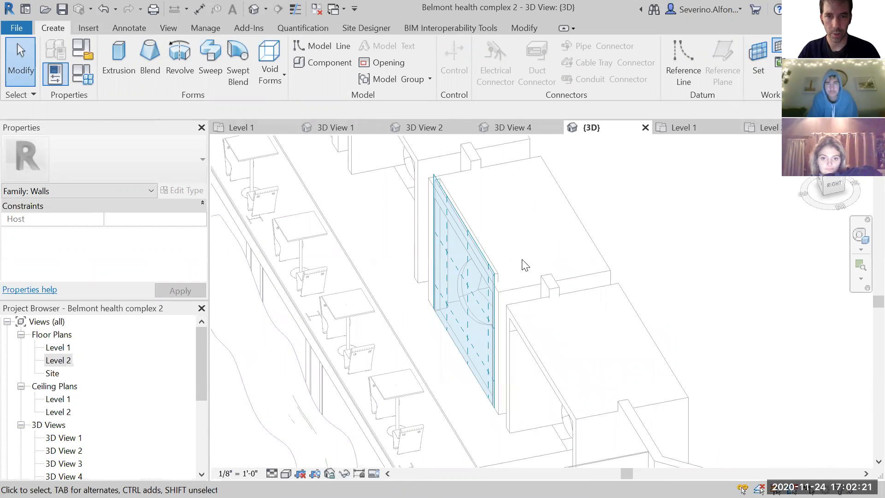
pyautogui.keyDown('shift'); pyautogui.moveTo(525, 375); pyautogui.dragTo(550, 368, button='middle'); pyautogui.keyUp('shift')
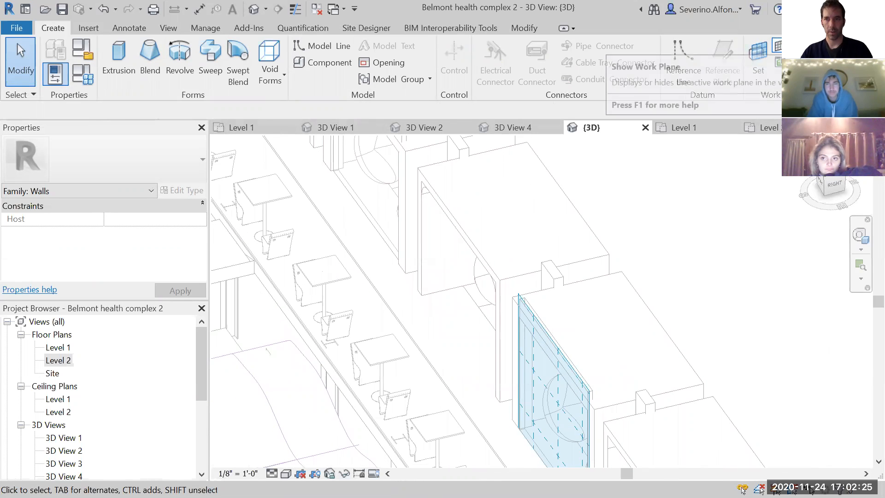
# - Start an extrusion for the booth wall with the active work plane displayed on the brick wall face
pyautogui.click(778, 47)
pyautogui.moveTo(589, 254); pyautogui.dragTo(588, 245, button='middle')
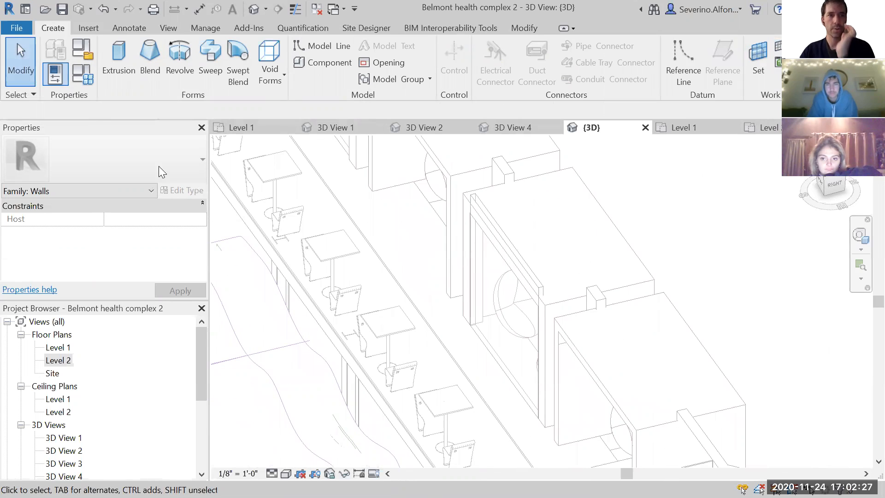
pyautogui.click(123, 72)
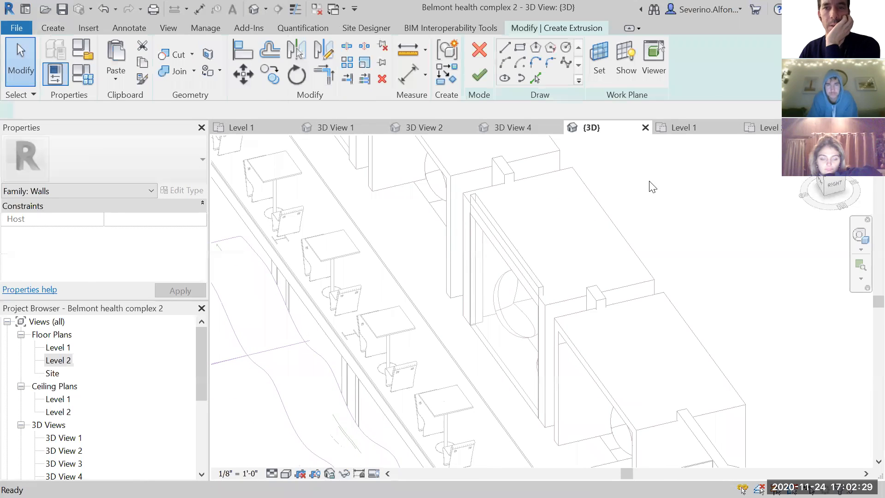
pyautogui.click(621, 56)
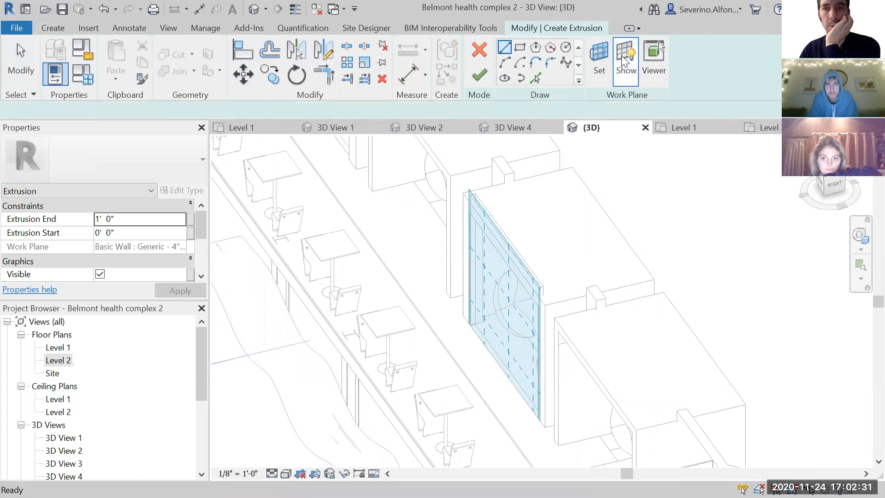
pyautogui.click(54, 29)
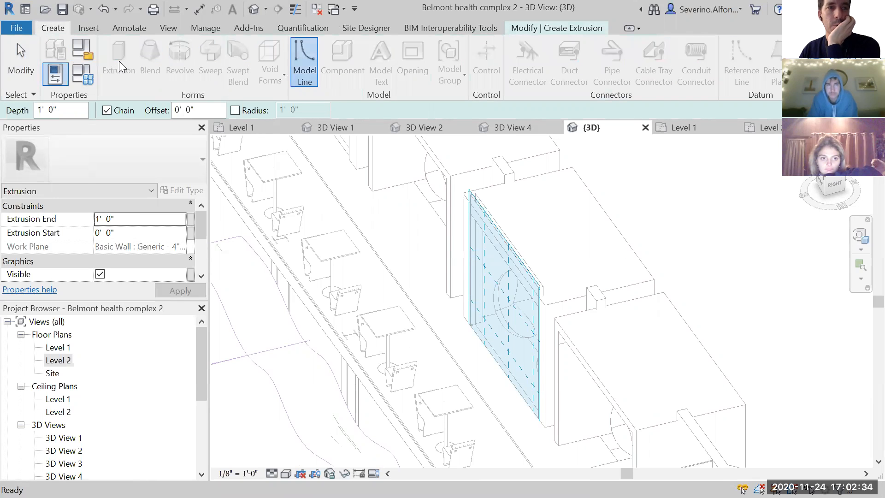
pyautogui.click(545, 27)
# - Create sketch lines from the outer top and both outer side edges of the pod's front frame using Pick Lines
pyautogui.keyDown('shift'); pyautogui.moveTo(585, 378); pyautogui.dragTo(679, 373, button='middle'); pyautogui.keyUp('shift')
pyautogui.moveTo(570, 227); pyautogui.dragTo(541, 195, button='middle')
pyautogui.moveTo(674, 343); pyautogui.dragTo(521, 270, button='middle')
pyautogui.scroll(1, 634, 377)
pyautogui.scroll(1, 635, 377)
pyautogui.moveTo(634, 377); pyautogui.dragTo(604, 334, button='middle')
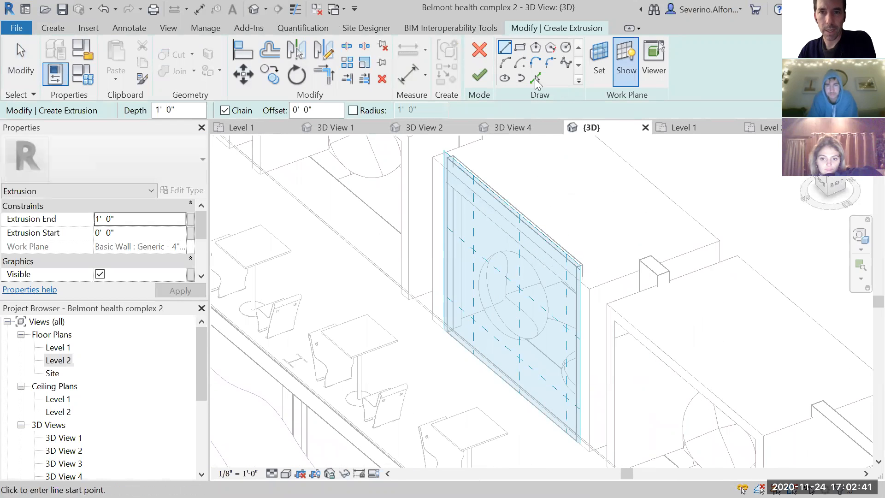
pyautogui.click(535, 77)
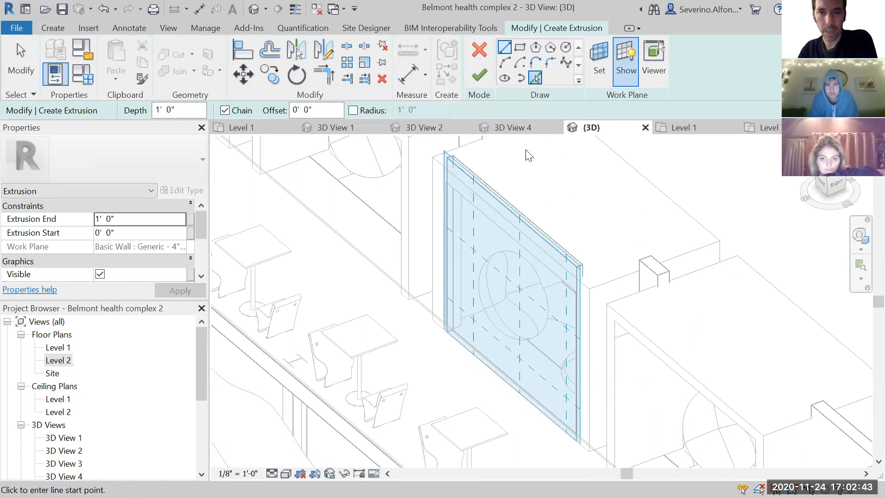
pyautogui.click(519, 237)
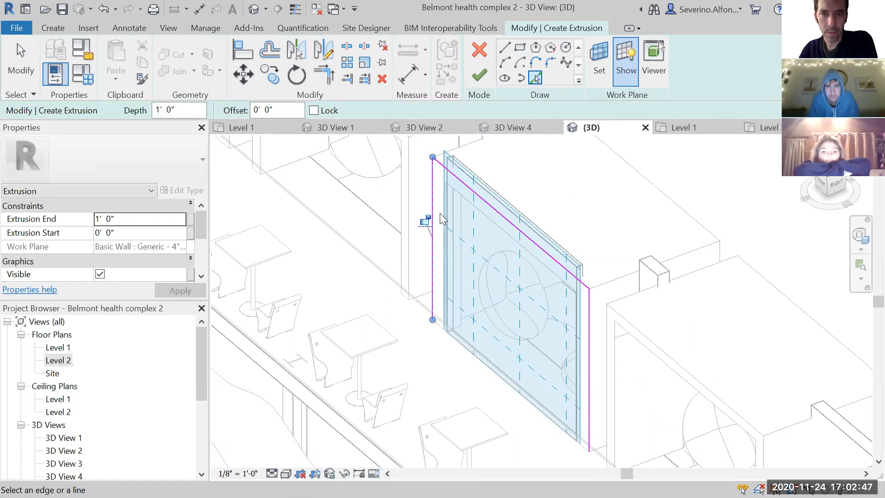
# - Add sketch lines along the inner side and top edges of the pod's front opening by picking its existing edges
pyautogui.scroll(5, 447, 193)
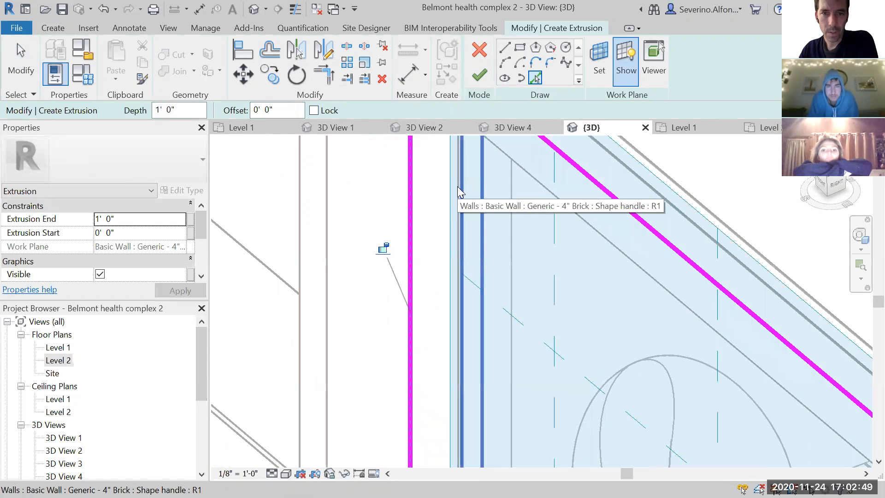
pyautogui.scroll(-1, 456, 188)
pyautogui.scroll(-2, 468, 247)
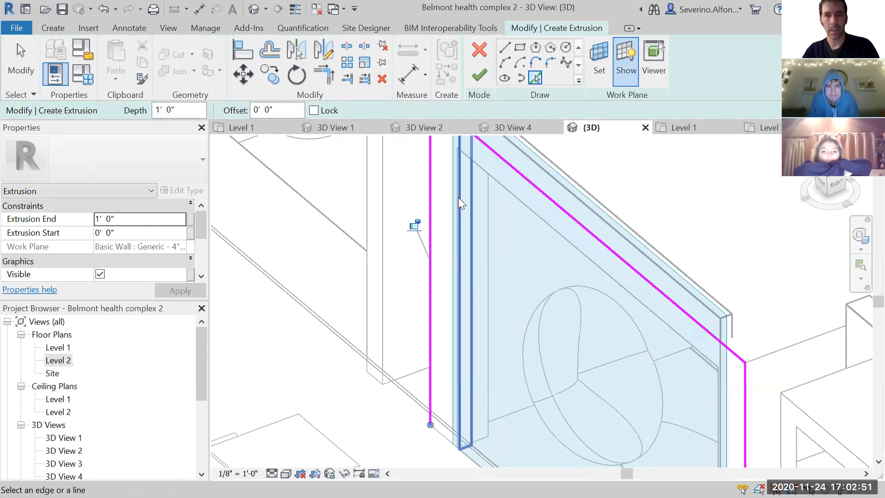
pyautogui.scroll(-1, 465, 226)
pyautogui.click(466, 221)
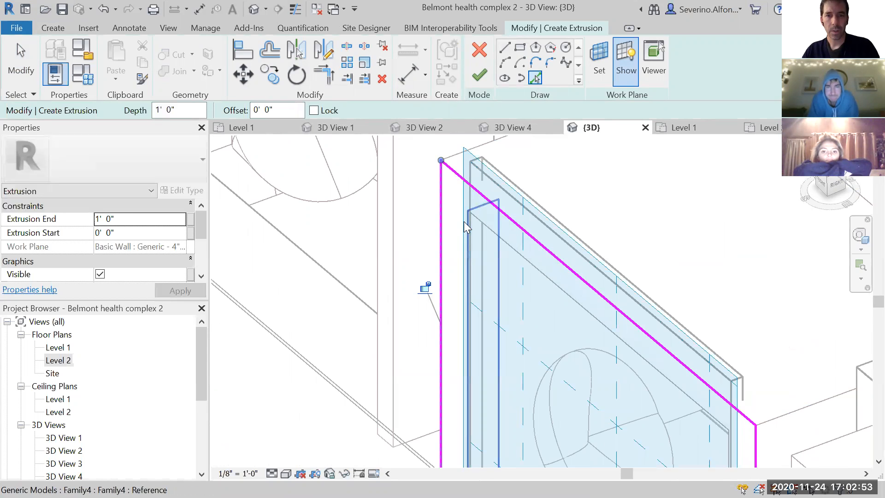
pyautogui.scroll(-2, 542, 277)
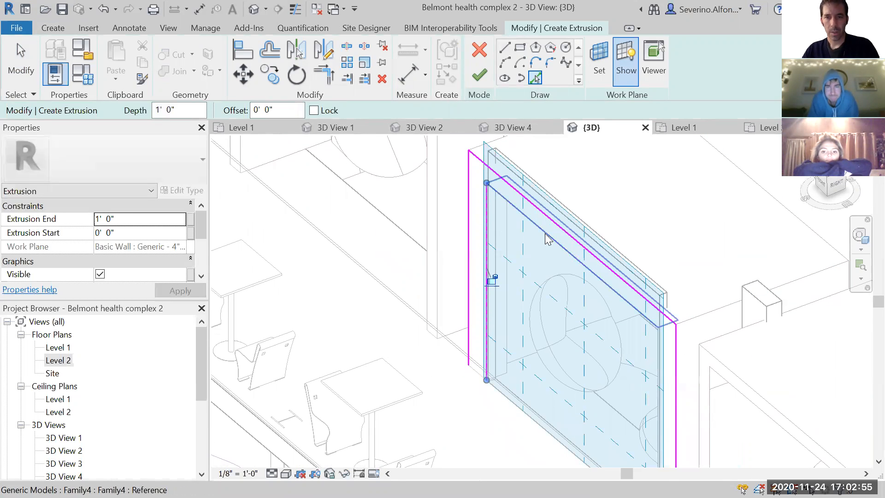
pyautogui.scroll(5, 610, 264)
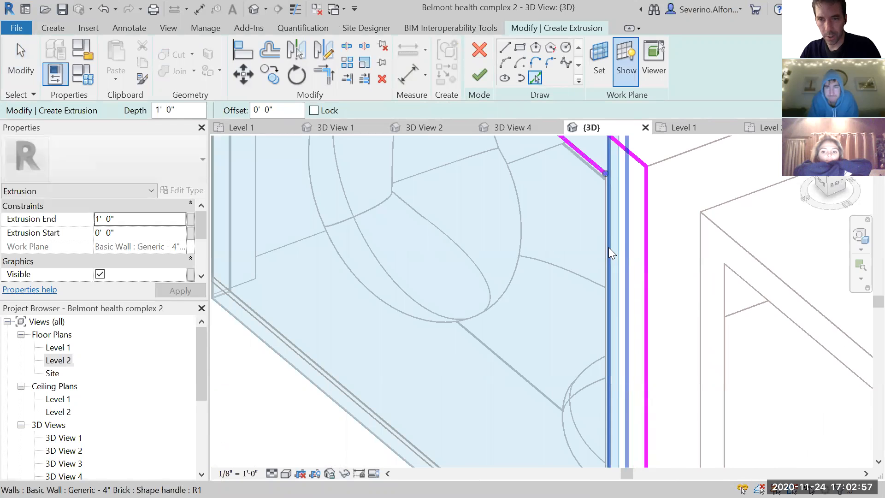
pyautogui.click(600, 238)
# - Close the frame outline by picking the short bottom edges between the inner and outer lines of both legs
pyautogui.scroll(-2, 601, 361)
pyautogui.moveTo(618, 450)
pyautogui.mouseDown(button='middle')
pyautogui.moveTo(625, 407)
pyautogui.moveTo(610, 301)
pyautogui.mouseUp(button='middle')
pyautogui.scroll(2, 608, 364)
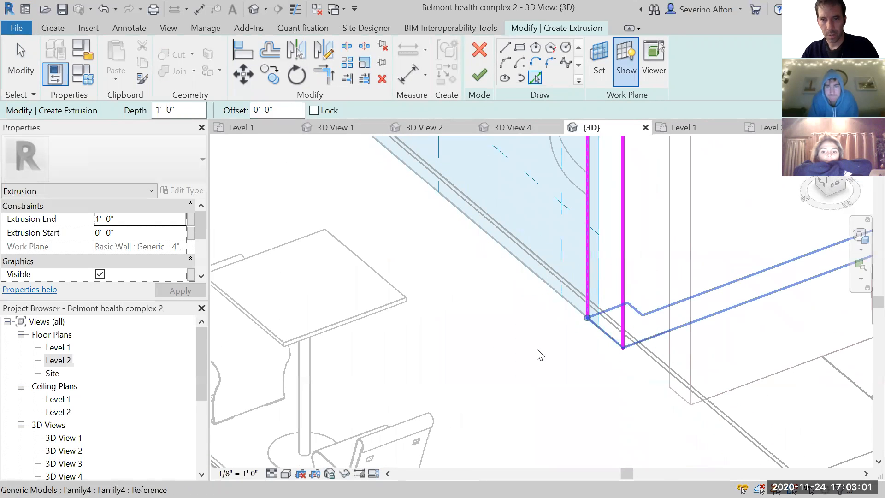
pyautogui.scroll(-2, 442, 219)
pyautogui.moveTo(507, 288); pyautogui.dragTo(659, 445, button='middle')
pyautogui.scroll(3, 448, 254)
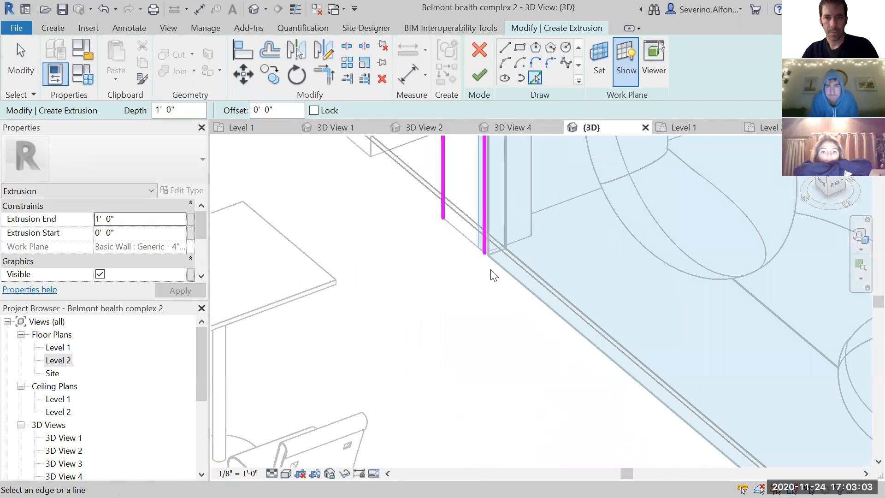
pyautogui.click(544, 304)
pyautogui.scroll(-2, 543, 302)
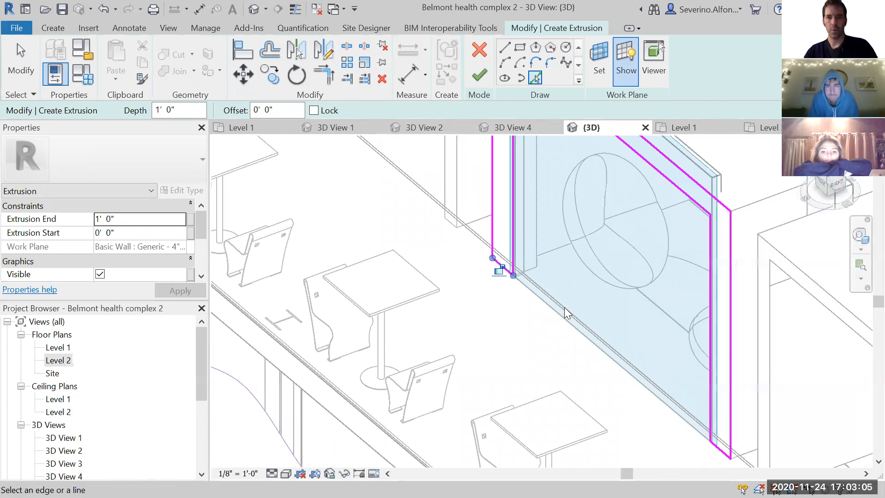
# - Round the upper-left inner corner of the frame sketch with a fillet arc of about 1' 6" radius
pyautogui.scroll(-2, 566, 312)
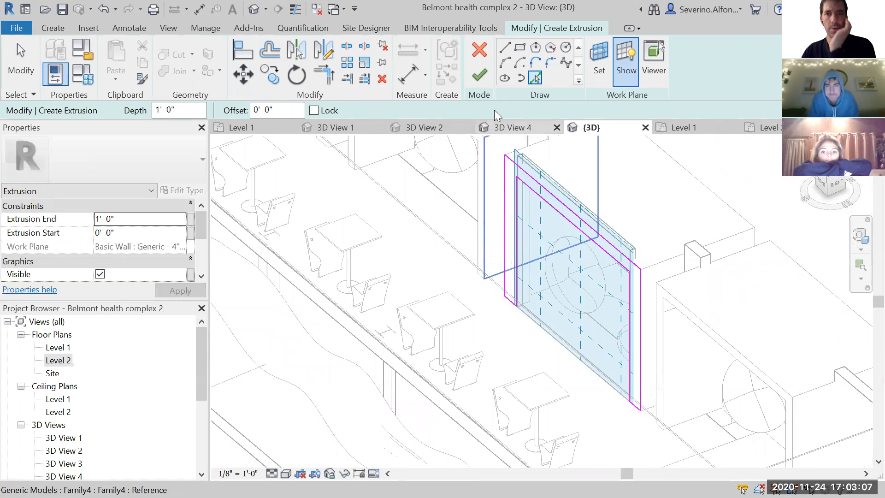
pyautogui.click(549, 63)
pyautogui.scroll(2, 531, 194)
pyautogui.click(528, 190)
pyautogui.click(515, 192)
pyautogui.scroll(2, 515, 186)
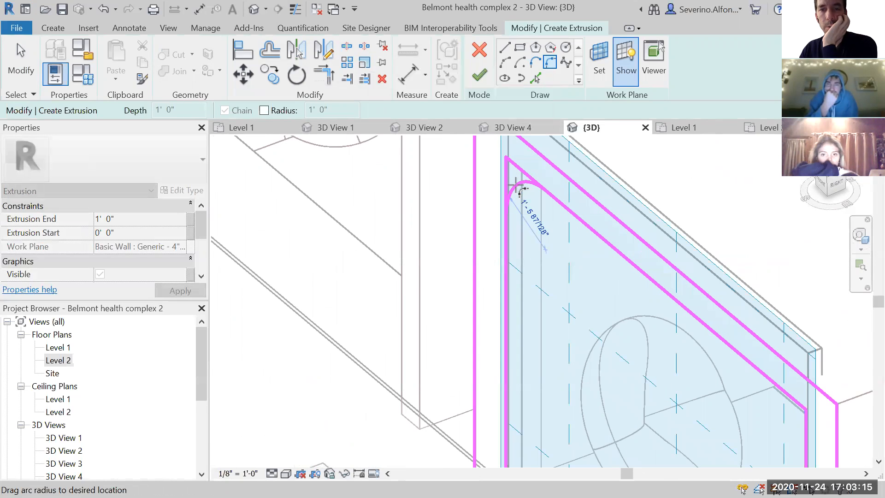
pyautogui.click(520, 190)
pyautogui.moveTo(701, 335); pyautogui.dragTo(606, 264, button='middle')
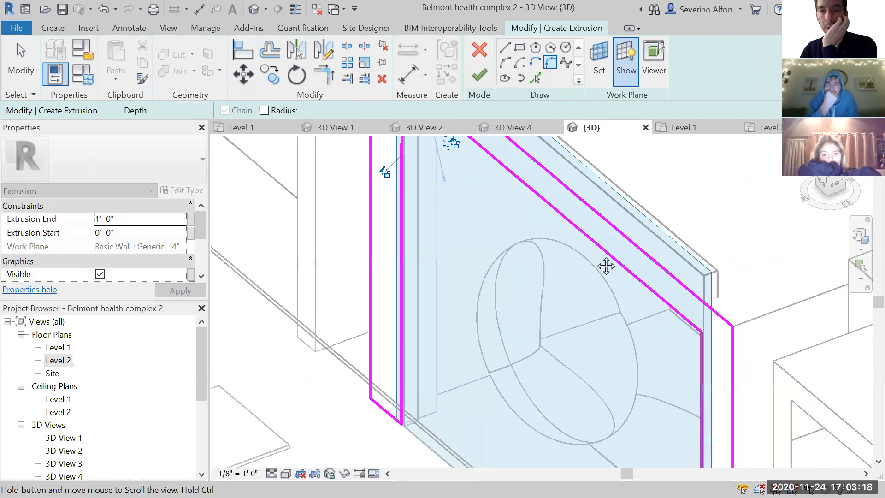
# - Round the upper-right inner corner of the frame sketch with a fillet arc of about 1' radius
pyautogui.click(703, 352)
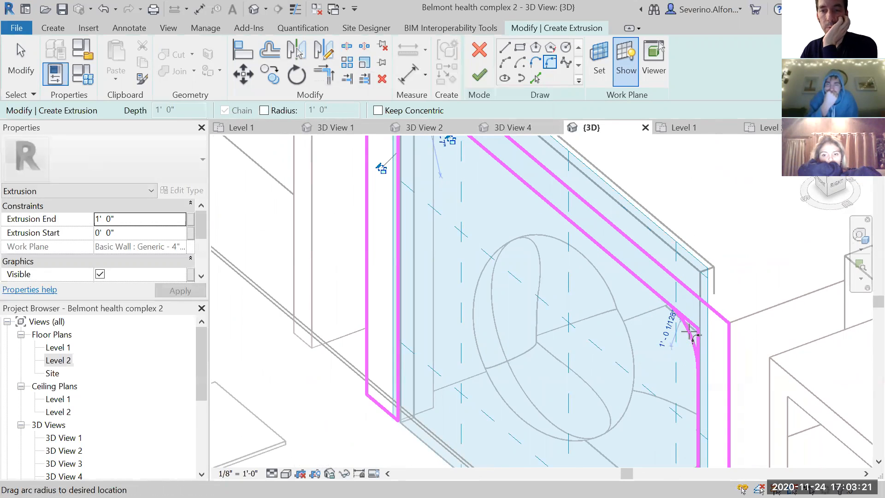
pyautogui.click(689, 334)
pyautogui.scroll(-5, 610, 341)
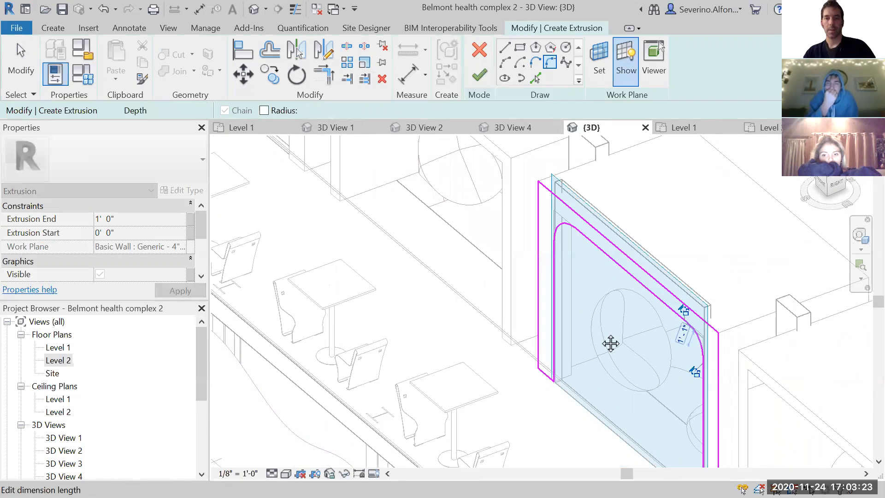
pyautogui.press('Escape')
pyautogui.moveTo(694, 362); pyautogui.dragTo(598, 286, button='middle')
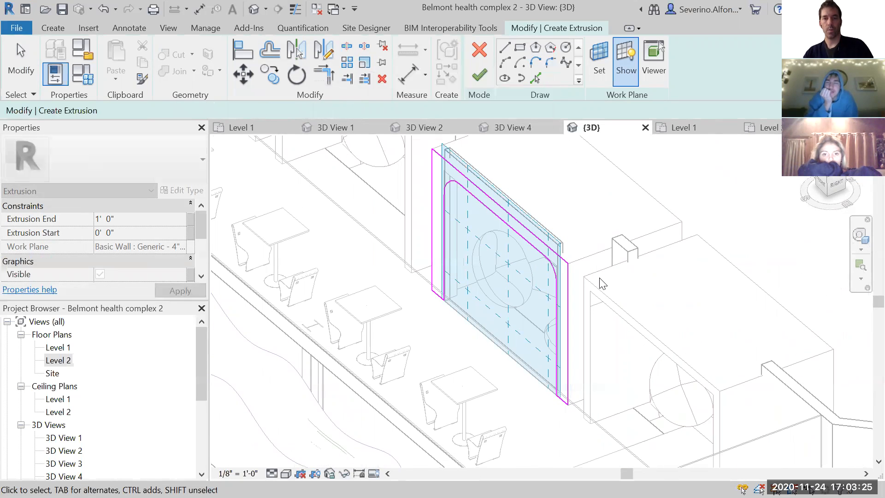
pyautogui.press('Escape')
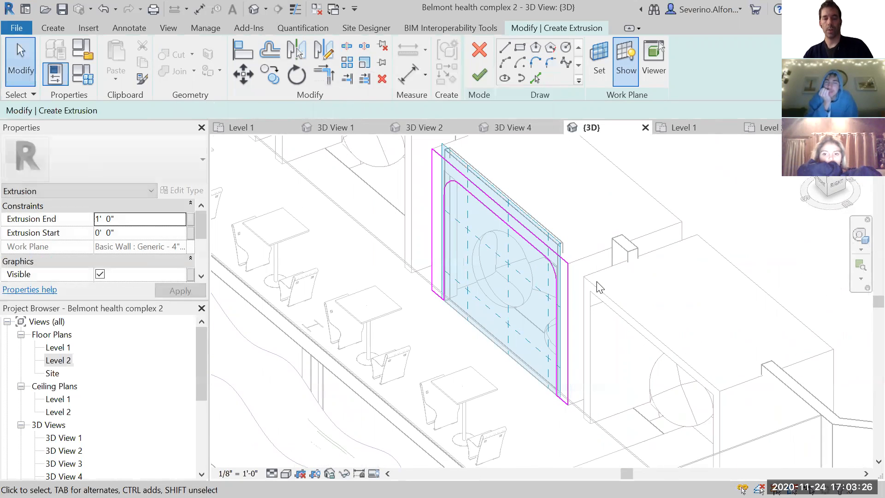
# - Finish the frame sketch and stretch the extrusion back along the pod to an end of about -7' 5 1/2"
pyautogui.click(479, 76)
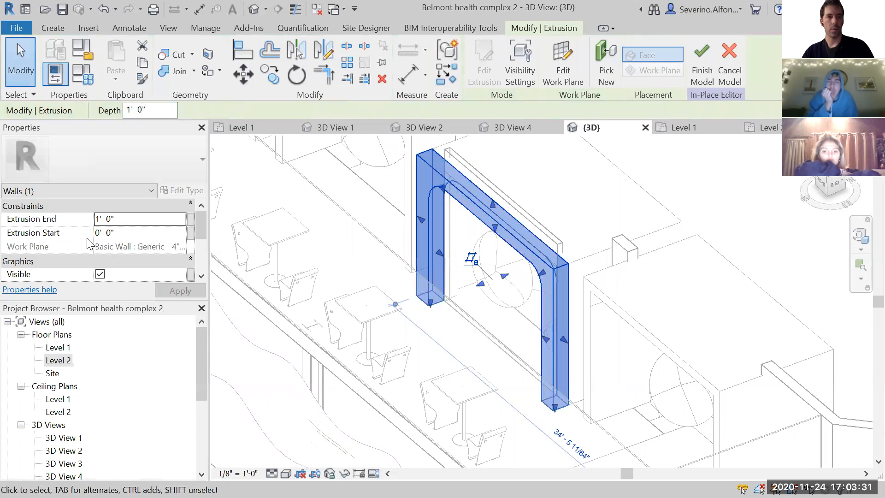
pyautogui.moveTo(504, 276); pyautogui.dragTo(625, 255)
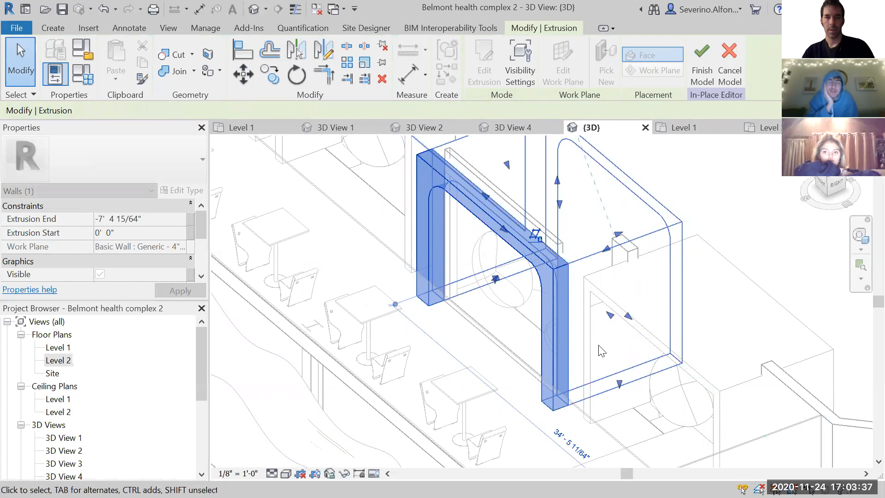
pyautogui.click(658, 170)
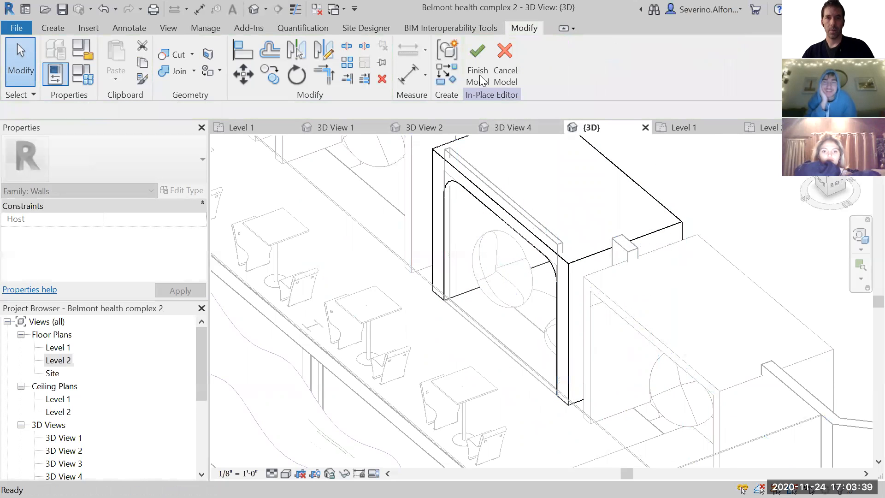
pyautogui.scroll(-3, 537, 300)
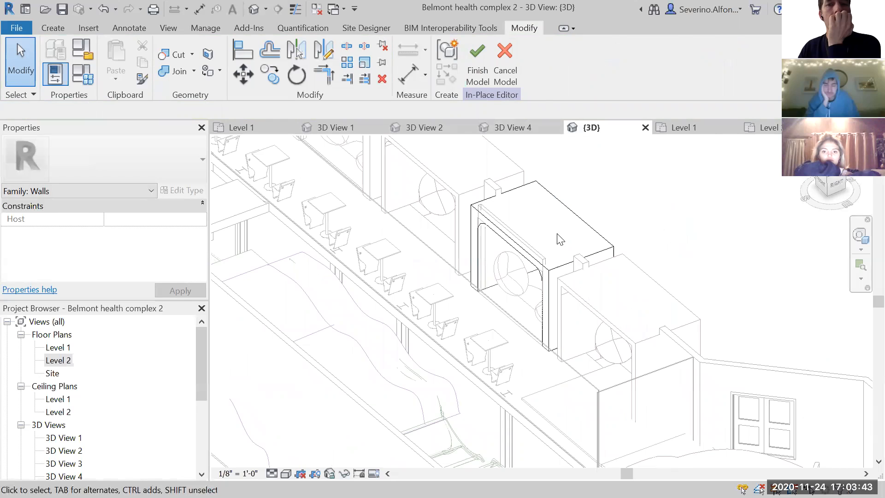
# - Enable multiple copies for copying the extrusion, and finish the in-place wall model
pyautogui.click(562, 275)
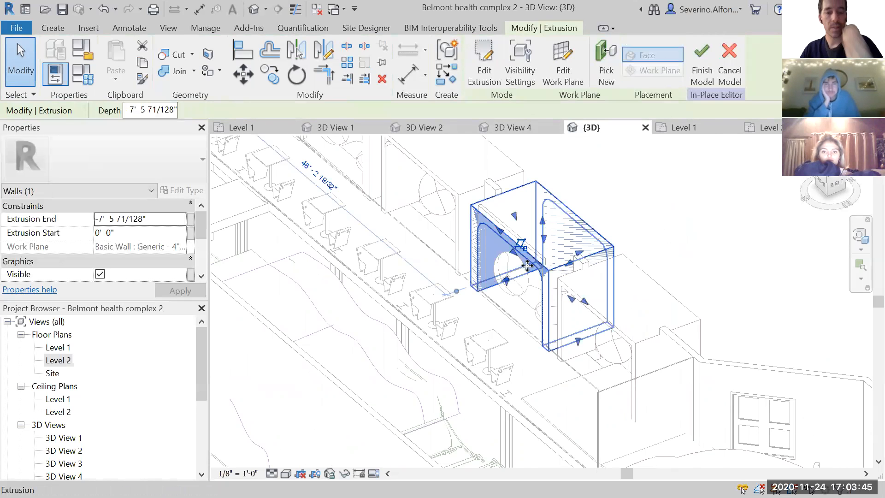
pyautogui.press('m')
pyautogui.press('v')
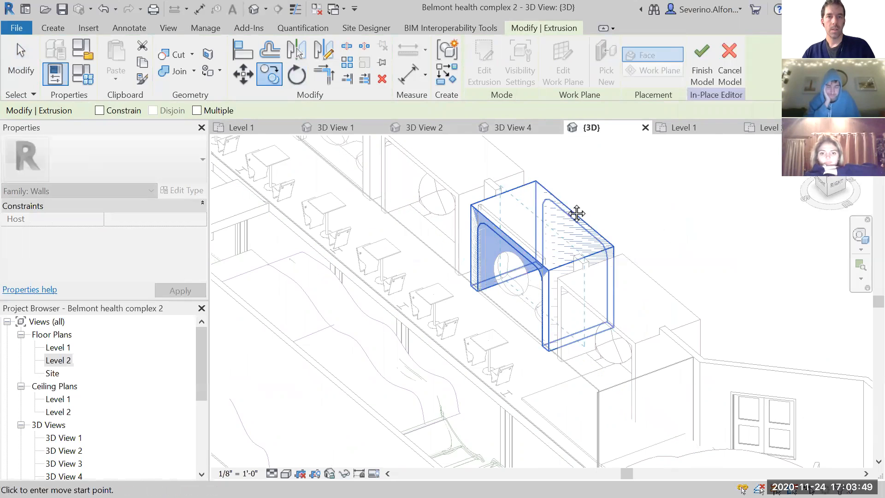
pyautogui.moveTo(576, 214); pyautogui.dragTo(563, 247, button='middle')
pyautogui.click(207, 112)
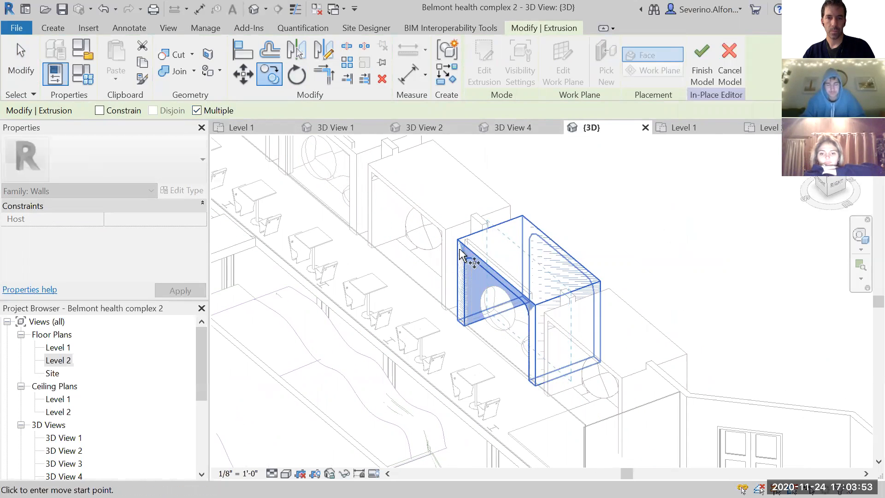
pyautogui.click(705, 84)
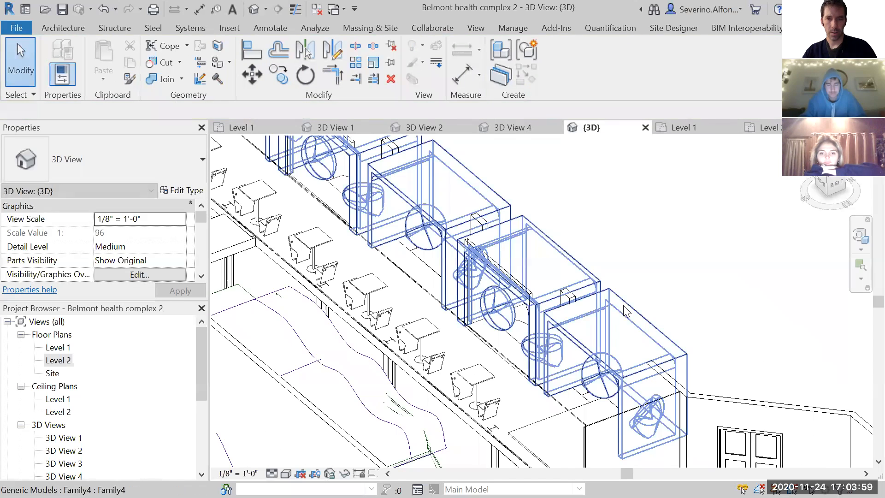
pyautogui.click(544, 311)
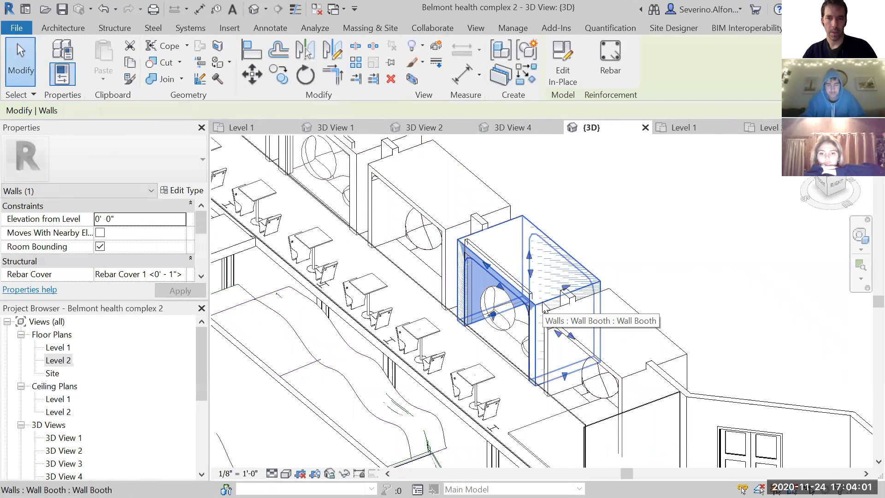
pyautogui.press('m')
pyautogui.press('v')
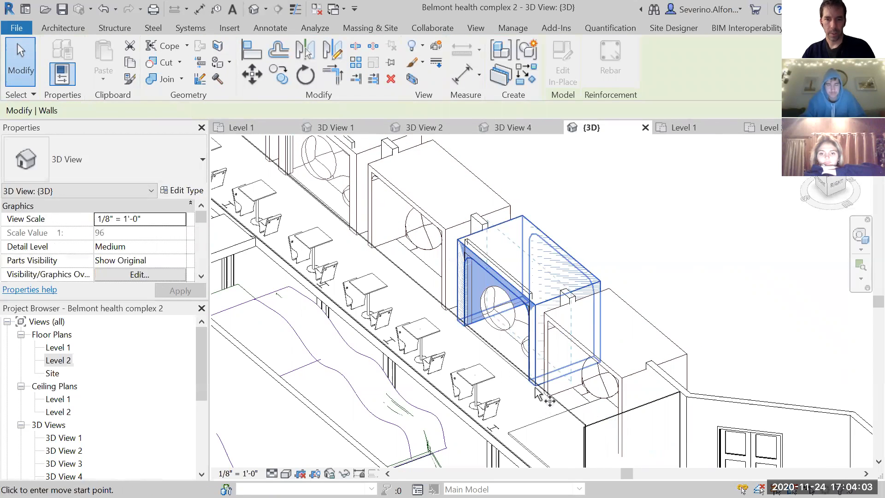
pyautogui.press('c')
pyautogui.press('o')
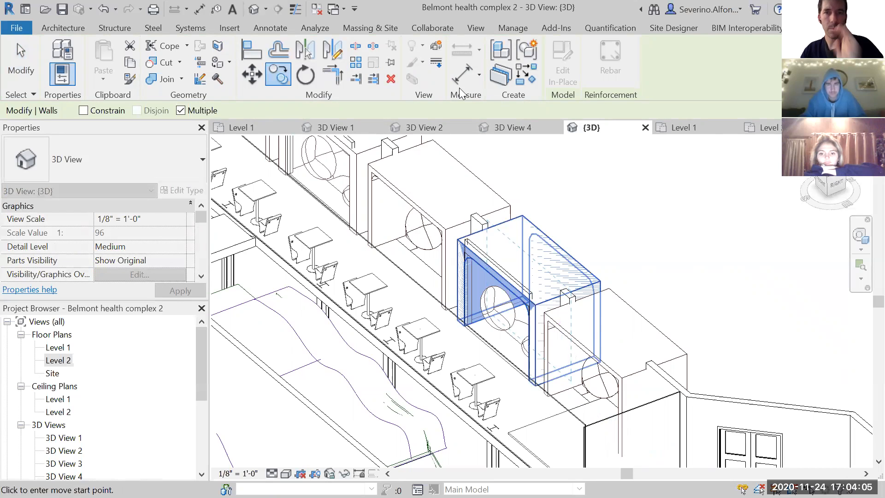
pyautogui.press('Escape')
pyautogui.press('Escape')
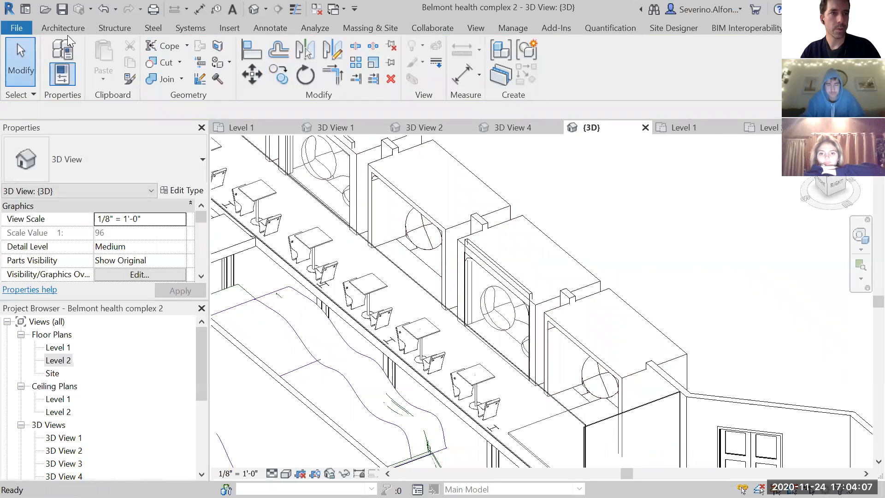
# - Set the 3D view's work plane to Level 2
pyautogui.click(67, 32)
pyautogui.click(768, 69)
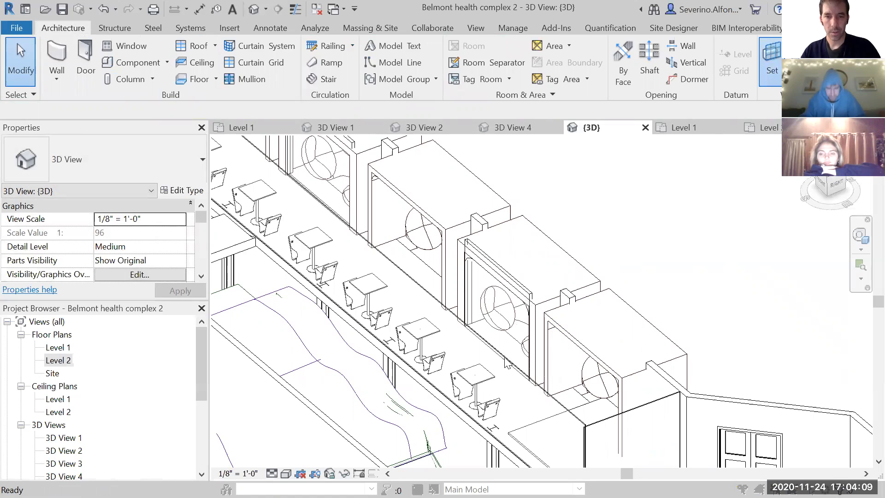
pyautogui.click(224, 175)
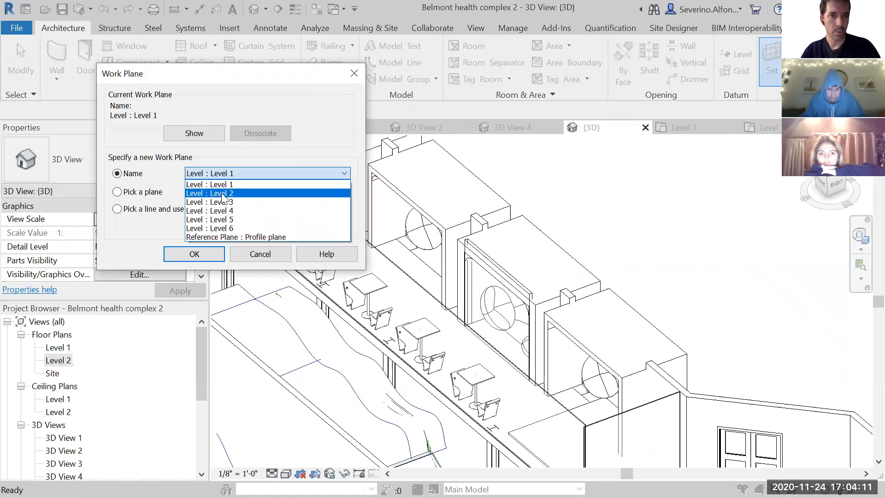
pyautogui.click(225, 190)
pyautogui.click(193, 253)
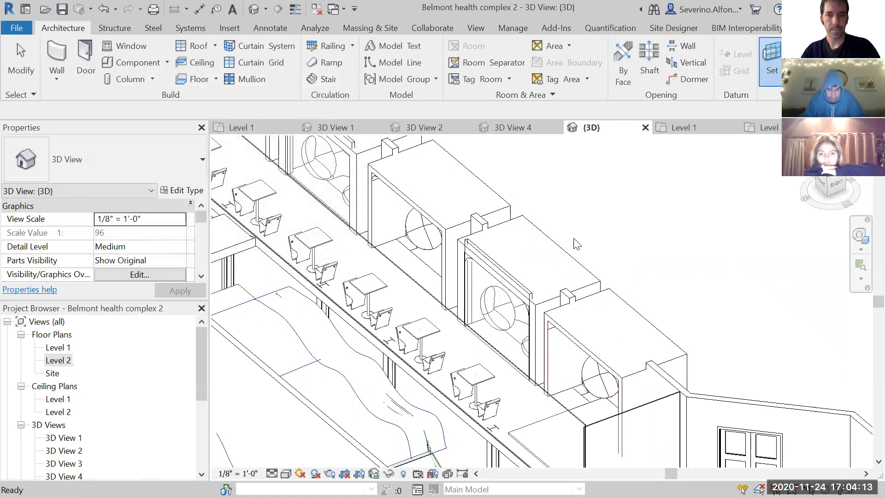
# - Try to copy the booth wall in the 3D view with a start point beside the wall between the pods
pyautogui.click(529, 244)
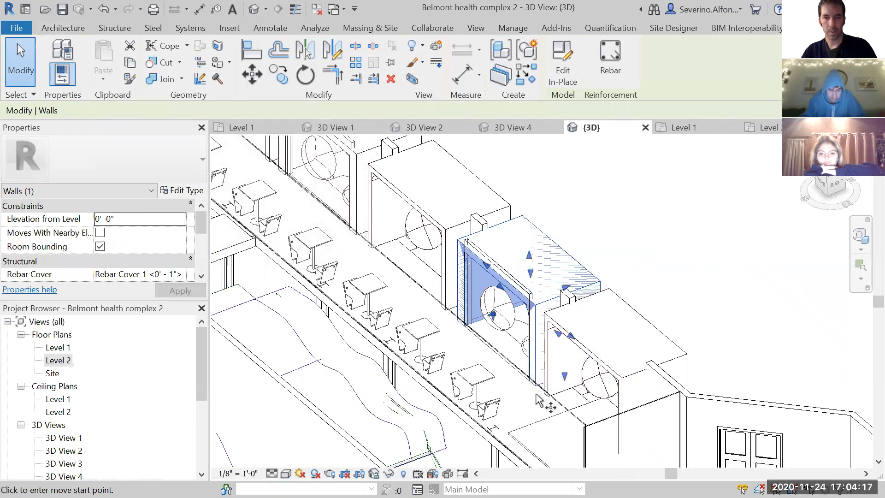
pyautogui.press('c')
pyautogui.press('o')
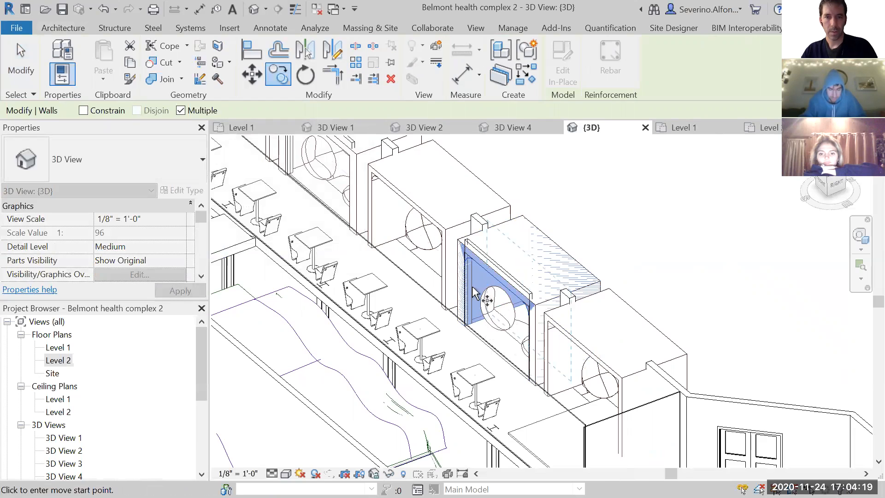
pyautogui.scroll(3, 492, 387)
pyautogui.scroll(1, 471, 417)
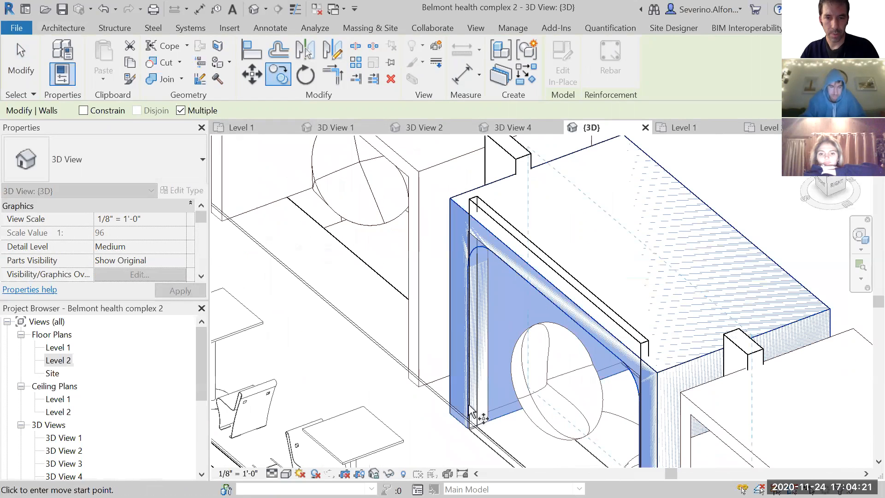
pyautogui.scroll(-3, 630, 205)
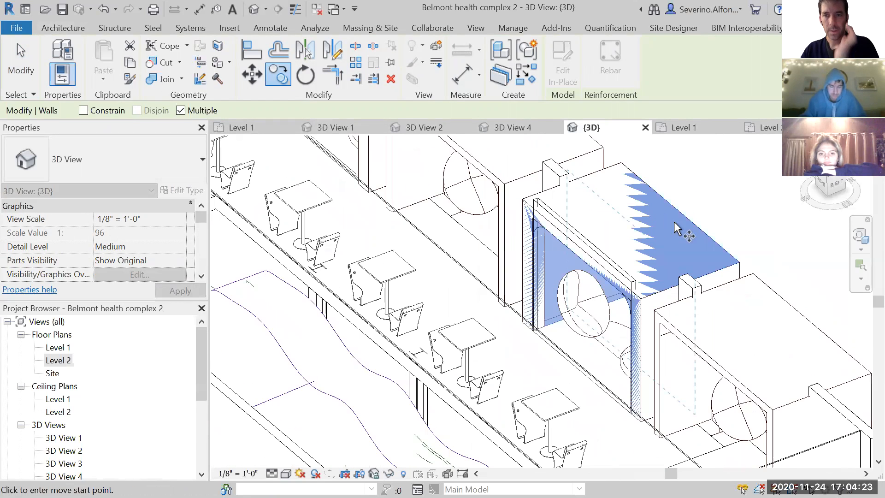
pyautogui.keyDown('shift'); pyautogui.moveTo(674, 291); pyautogui.dragTo(572, 261, button='middle'); pyautogui.keyUp('shift')
pyautogui.moveTo(628, 337); pyautogui.dragTo(710, 413, button='middle')
pyautogui.scroll(-1, 709, 412)
pyautogui.moveTo(515, 277); pyautogui.dragTo(583, 403, button='middle')
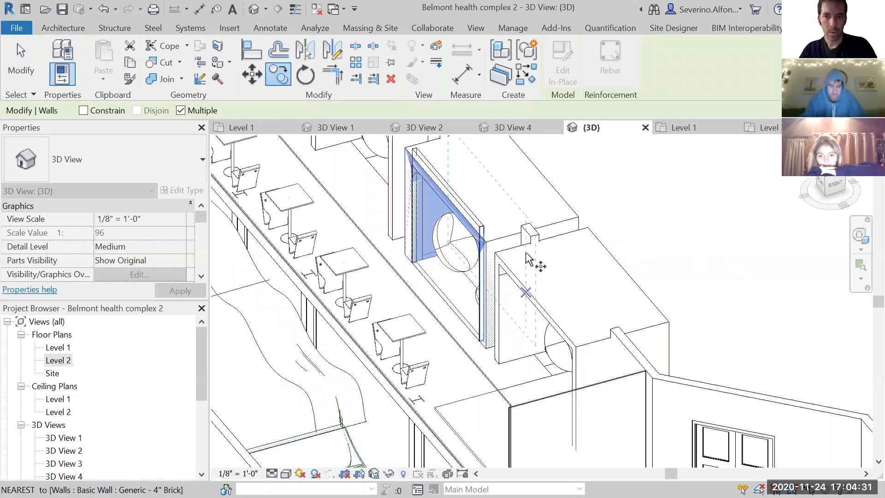
pyautogui.click(526, 216)
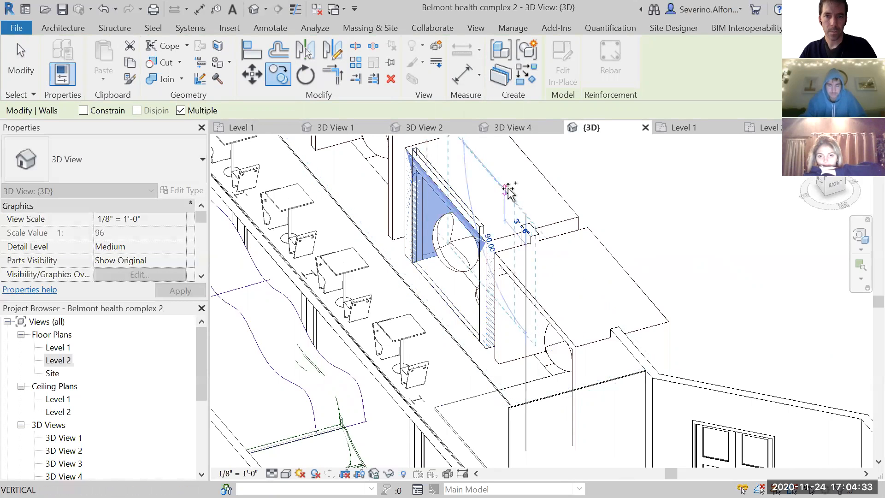
pyautogui.press('Escape')
pyautogui.scroll(2, 542, 230)
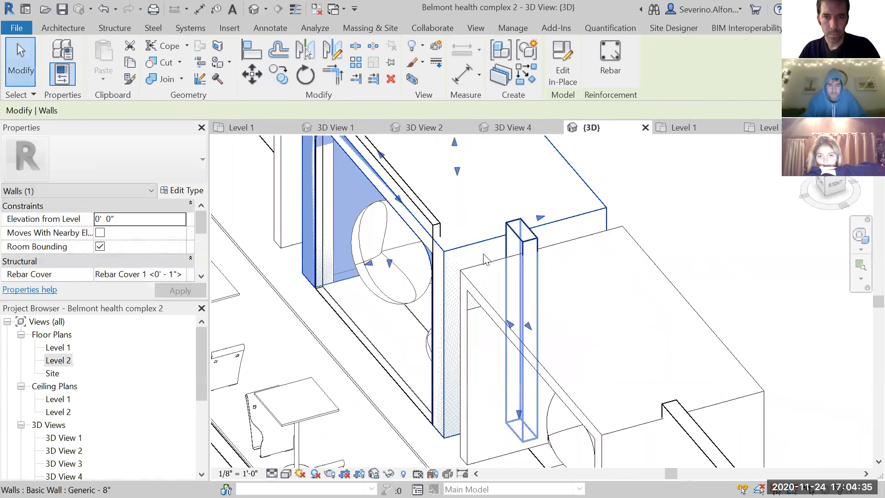
pyautogui.press('Escape')
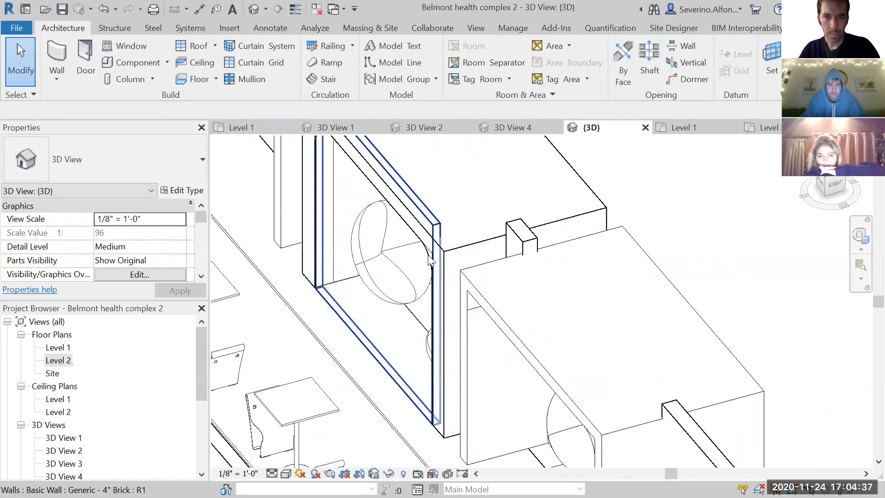
pyautogui.click(430, 259)
pyautogui.press('c')
pyautogui.press('o')
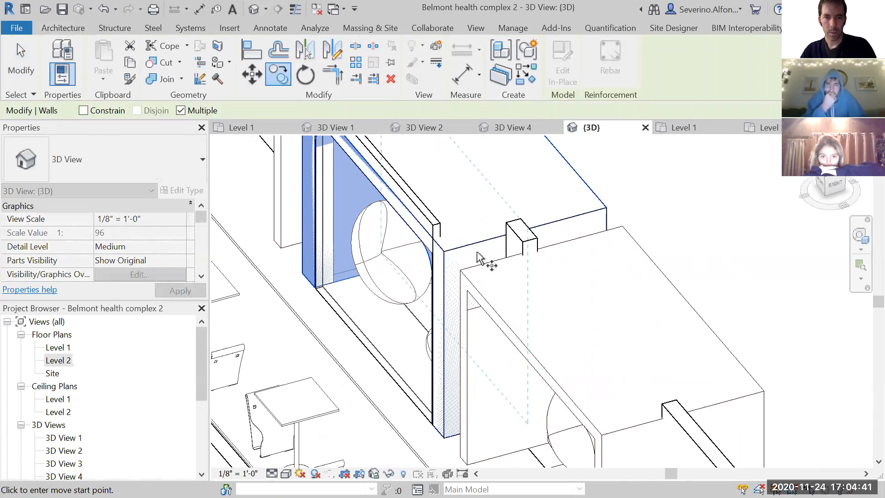
pyautogui.scroll(2, 529, 237)
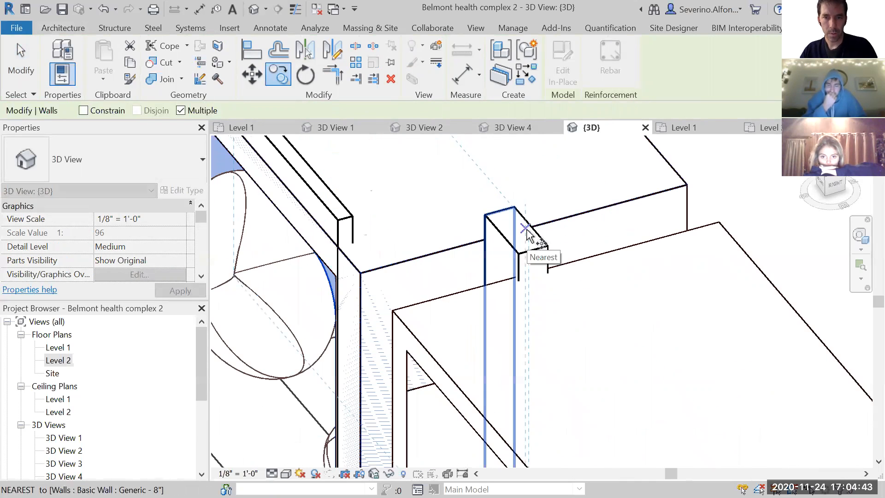
pyautogui.scroll(-4, 512, 299)
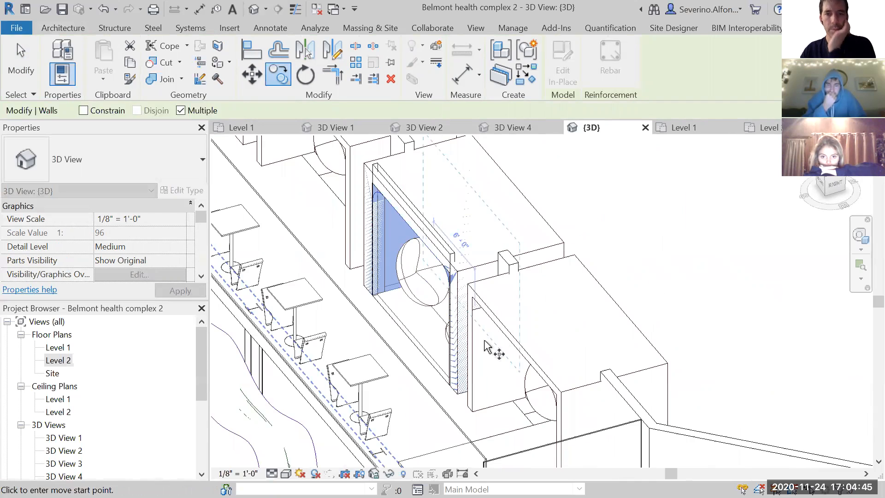
pyautogui.scroll(2, 492, 367)
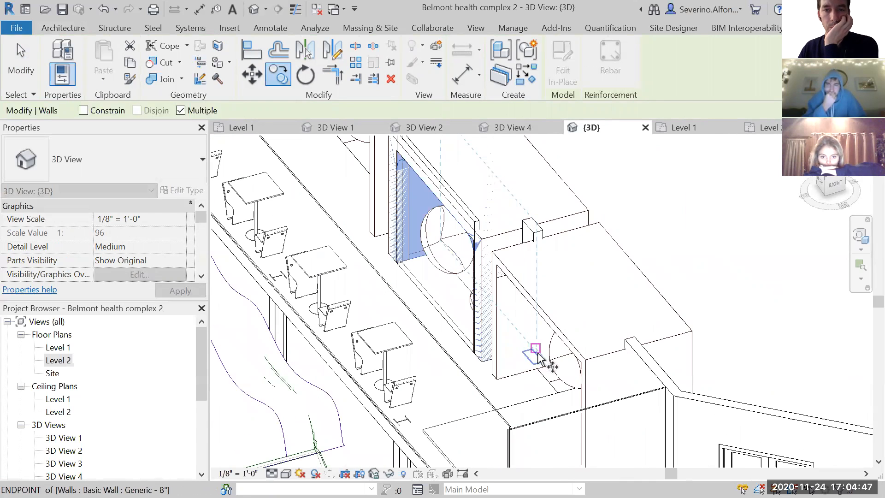
pyautogui.moveTo(385, 306); pyautogui.dragTo(421, 375, button='middle')
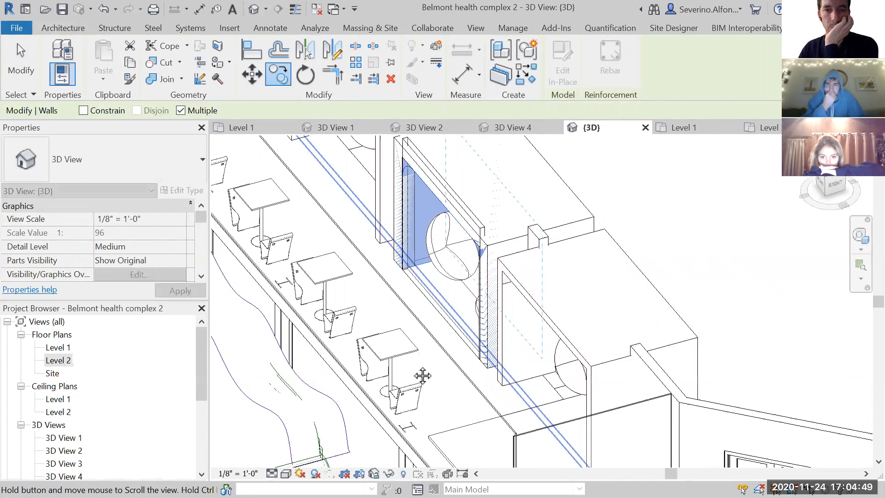
pyautogui.press('Escape')
# - Open the Level 2 floor plan and bring the finished booth wall's pod into close view
pyautogui.doubleClick(58, 360)
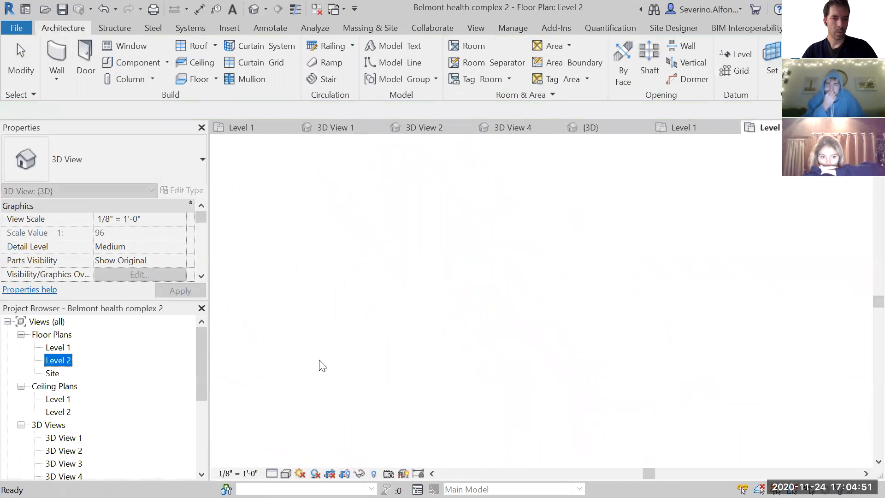
pyautogui.scroll(-4, 511, 298)
pyautogui.scroll(-3, 516, 279)
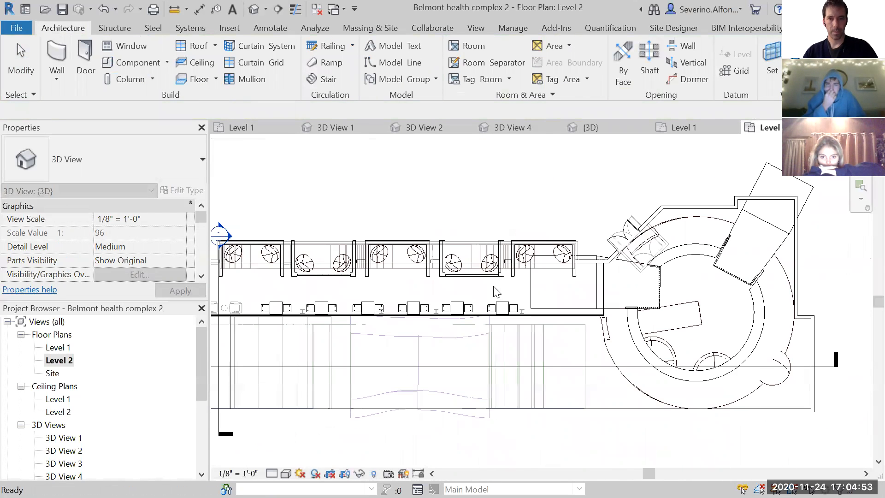
pyautogui.scroll(3, 498, 290)
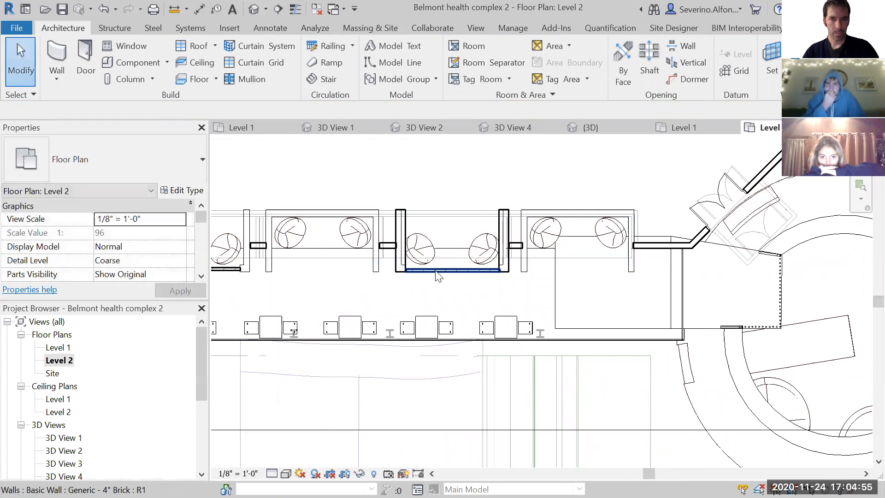
# - Try to copy the booth wall in the Level 2 plan from its rear outer corner to the neighbouring pod's matching corner
pyautogui.moveTo(321, 293); pyautogui.dragTo(546, 295, button='middle')
pyautogui.scroll(2, 615, 283)
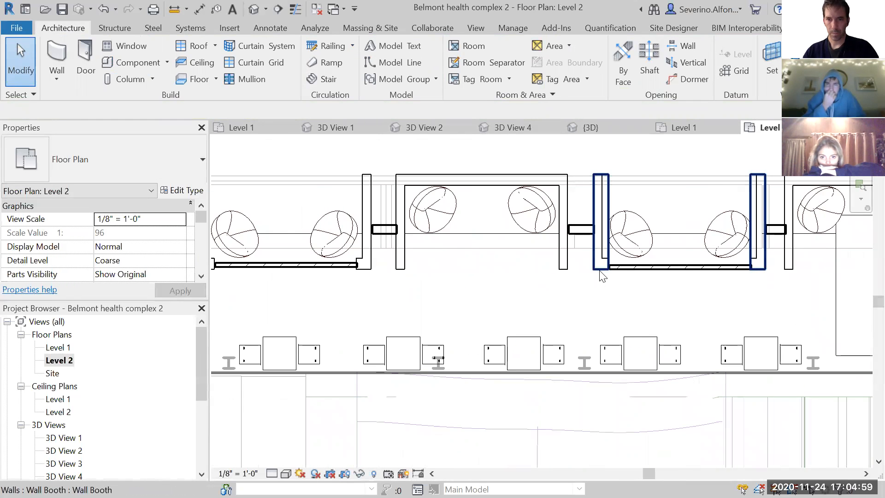
pyautogui.click(601, 275)
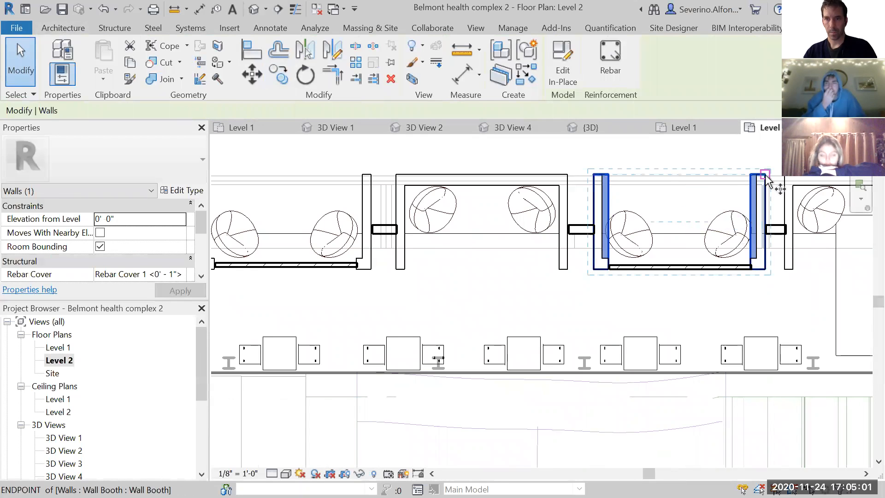
pyautogui.press('c')
pyautogui.press('o')
pyautogui.moveTo(672, 293); pyautogui.dragTo(549, 292, button='middle')
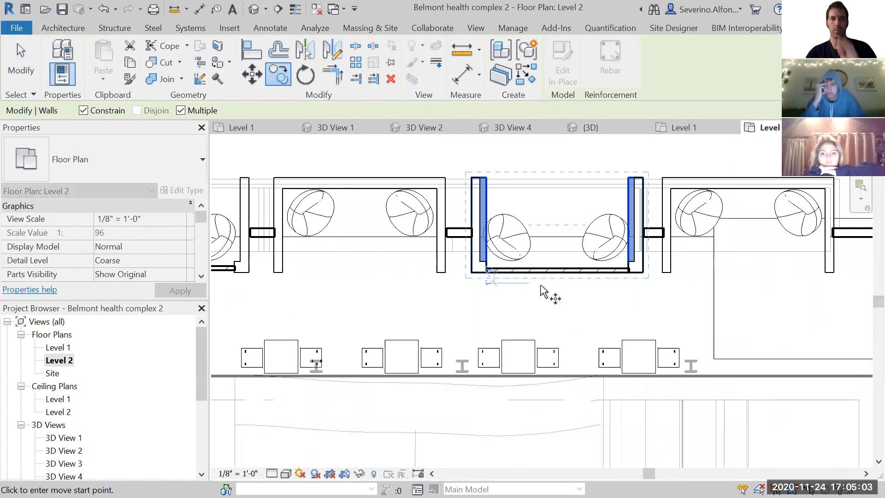
pyautogui.scroll(-1, 540, 290)
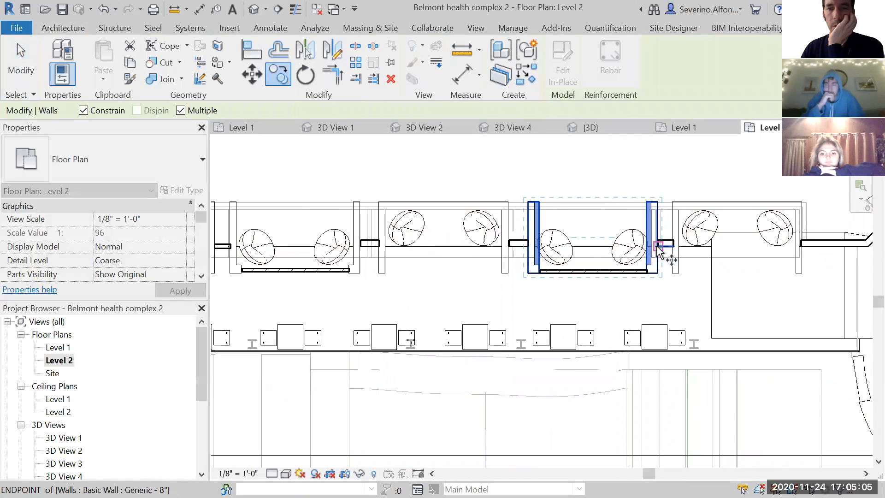
pyautogui.scroll(3, 632, 292)
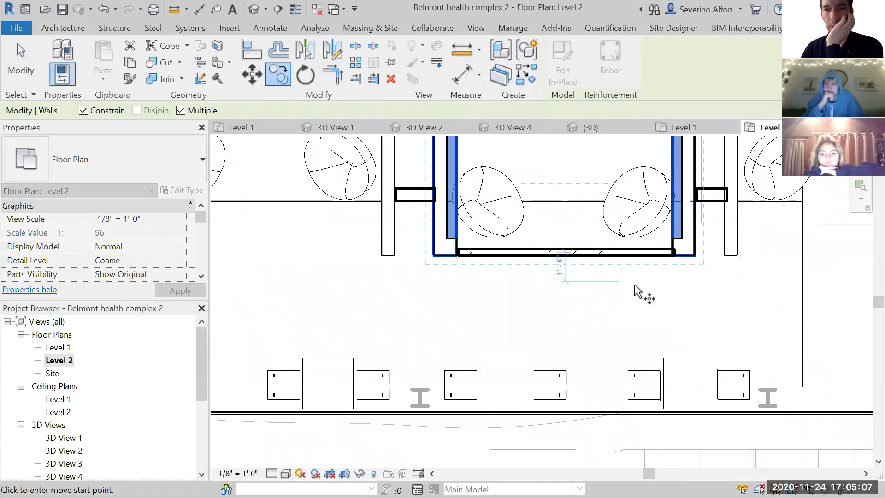
pyautogui.scroll(-2, 635, 292)
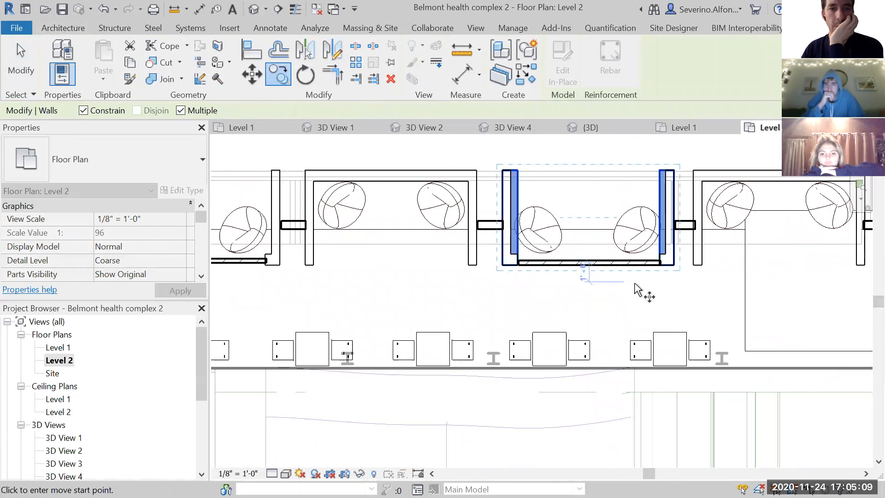
pyautogui.click(674, 170)
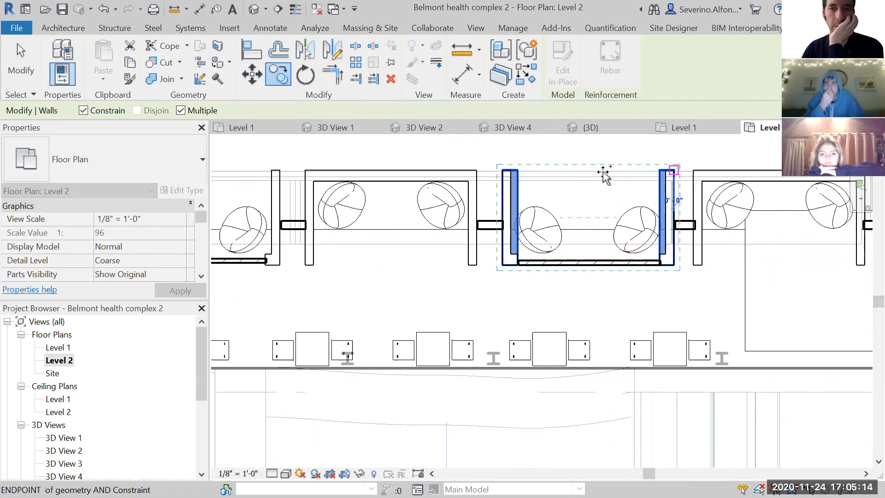
pyautogui.click(478, 171)
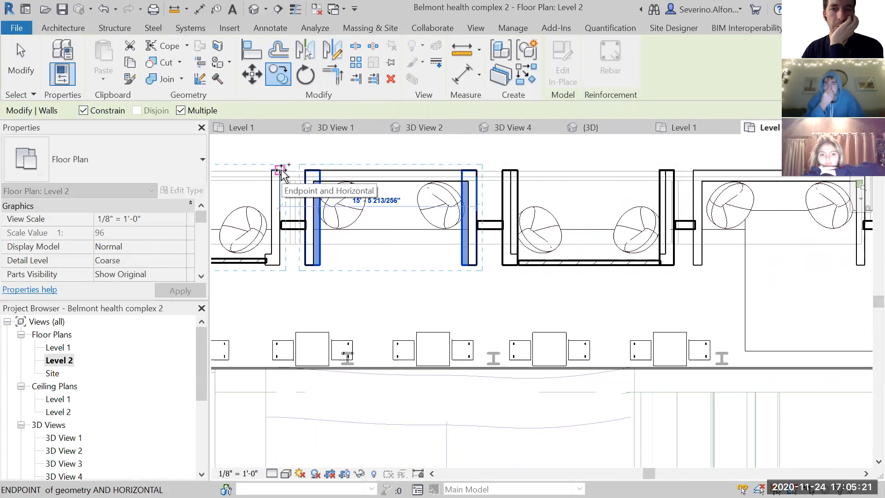
pyautogui.scroll(2, 672, 290)
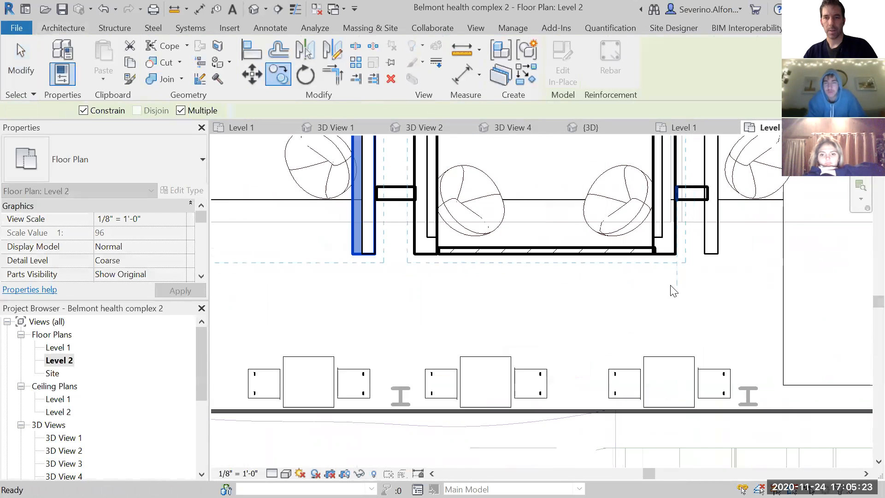
pyautogui.press('Escape')
pyautogui.press('Escape')
pyautogui.scroll(-2, 636, 292)
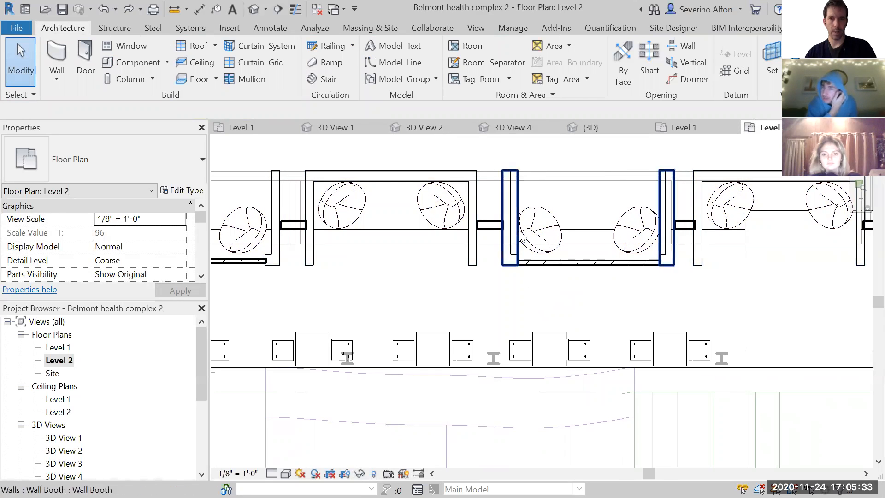
# - Open the default 3D view with the pod that holds the booth wall in close view
pyautogui.click(520, 197)
pyautogui.click(254, 10)
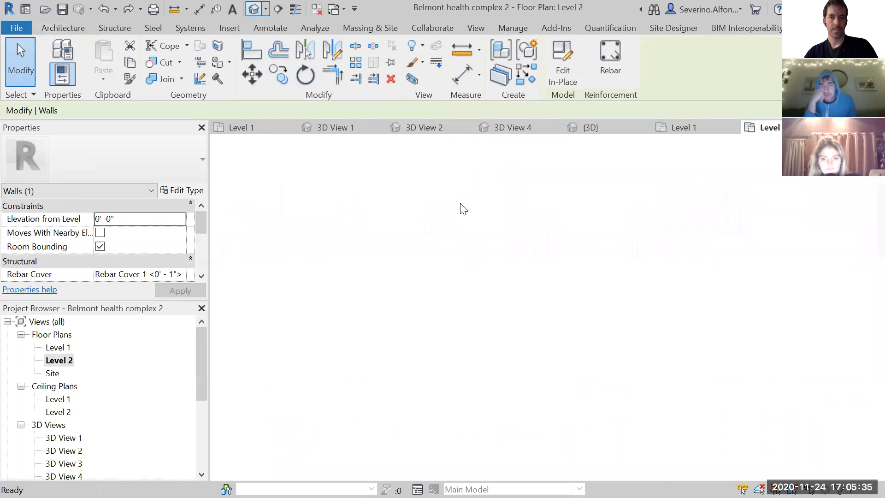
pyautogui.keyDown('shift'); pyautogui.moveTo(532, 356); pyautogui.dragTo(620, 322, button='middle'); pyautogui.keyUp('shift')
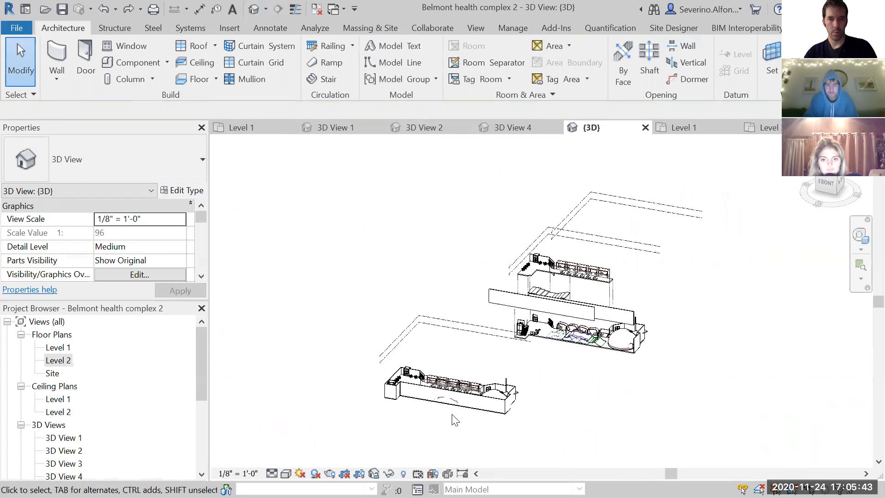
pyautogui.scroll(5, 456, 417)
pyautogui.scroll(5, 479, 357)
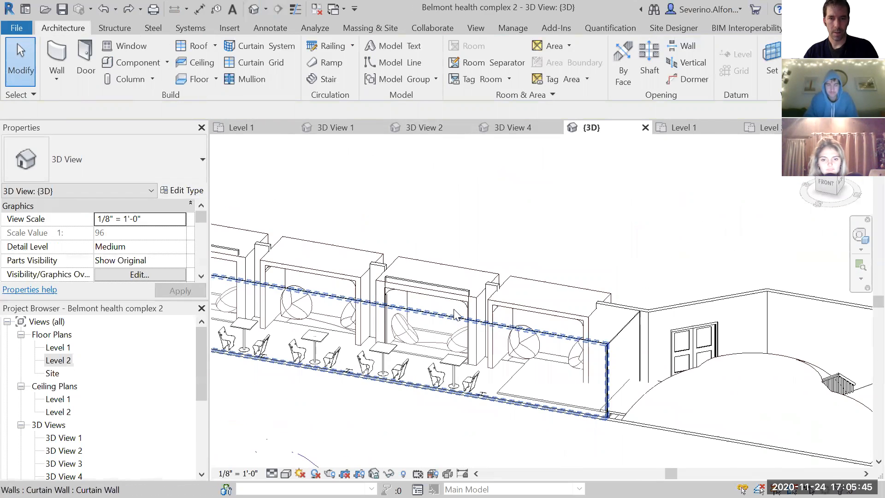
pyautogui.scroll(2, 443, 295)
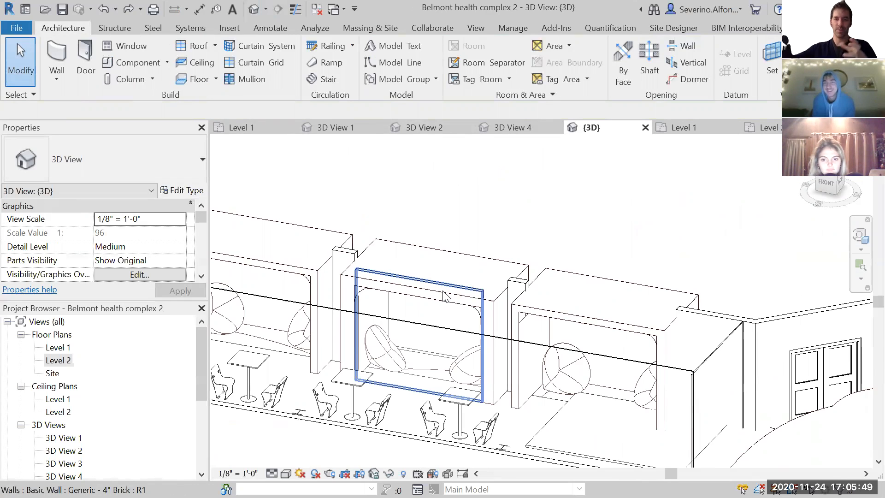
# - Edit the booth wall in place and open its extrusion sketch
pyautogui.click(492, 322)
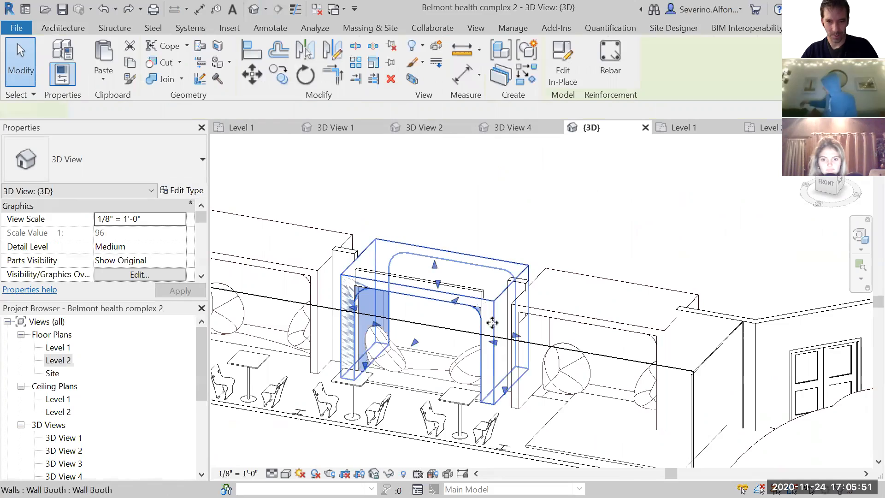
pyautogui.keyDown('shift'); pyautogui.moveTo(474, 352); pyautogui.dragTo(446, 381, button='middle'); pyautogui.keyUp('shift')
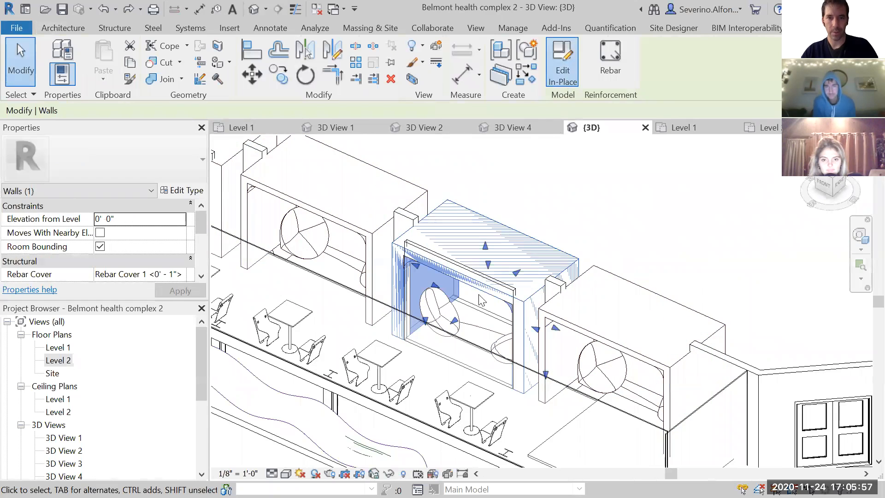
pyautogui.scroll(3, 507, 302)
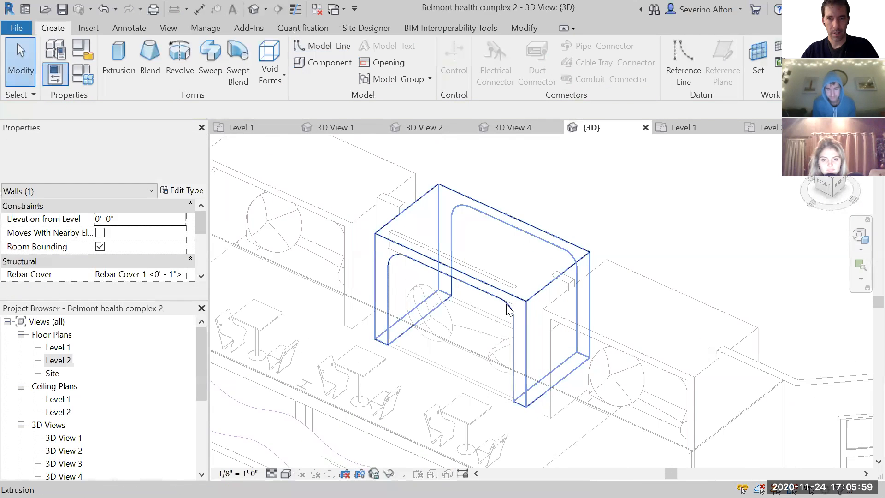
pyautogui.click(515, 300)
pyautogui.click(488, 67)
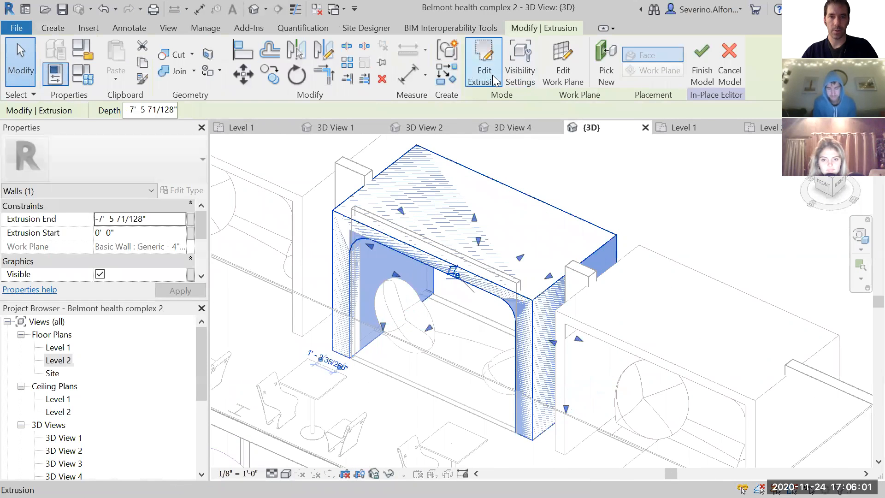
# - Add a vertical sketch line inside each leg of the booth wall profile with Pick Lines, using existing edges beside the pod
pyautogui.click(535, 77)
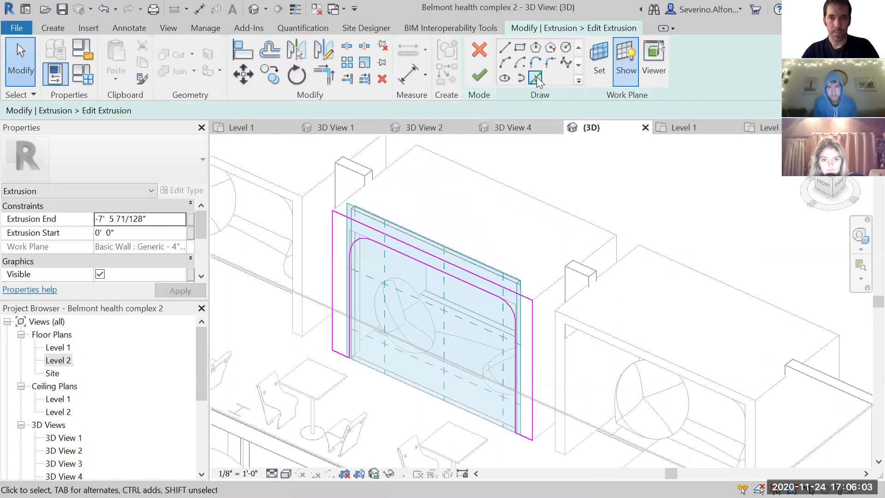
pyautogui.scroll(2, 362, 343)
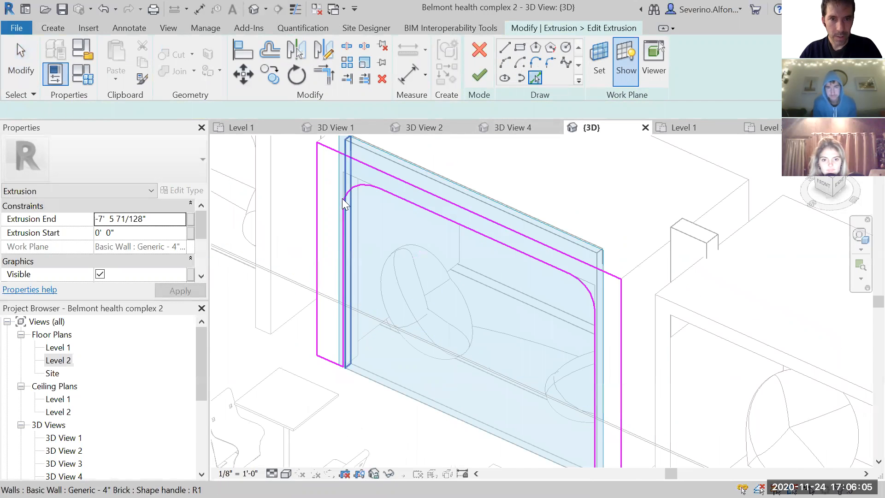
pyautogui.moveTo(346, 194); pyautogui.dragTo(374, 268, button='middle')
pyautogui.keyDown('shift'); pyautogui.moveTo(394, 331); pyautogui.dragTo(413, 396, button='middle'); pyautogui.keyUp('shift')
pyautogui.click(411, 391)
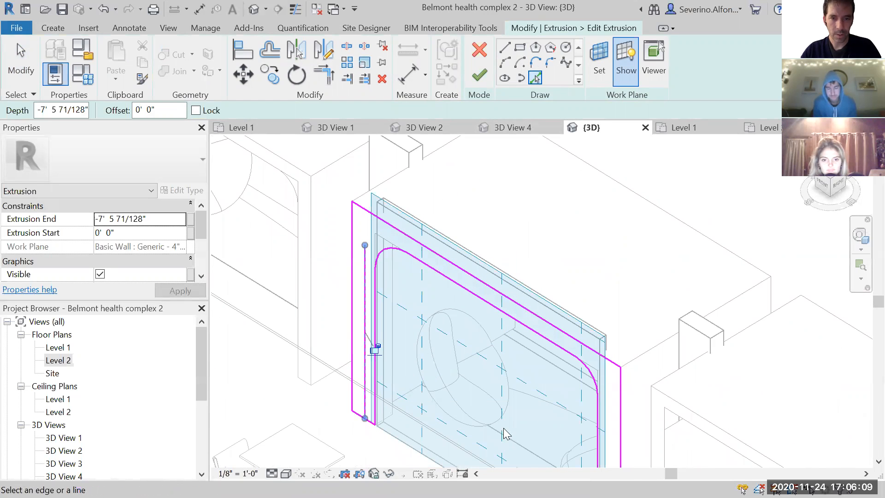
pyautogui.scroll(-1, 506, 434)
pyautogui.moveTo(506, 434); pyautogui.dragTo(495, 384, button='middle')
pyautogui.moveTo(587, 440)
pyautogui.keyDown('shift'); pyautogui.mouseDown(button='middle')
pyautogui.moveTo(701, 442)
pyautogui.moveTo(637, 336)
pyautogui.moveTo(587, 348)
pyautogui.mouseUp(button='middle'); pyautogui.keyUp('shift')
pyautogui.click(615, 324)
pyautogui.press('Escape')
pyautogui.moveTo(612, 309)
pyautogui.mouseDown(button='middle')
pyautogui.moveTo(618, 363)
pyautogui.moveTo(610, 376)
pyautogui.mouseUp(button='middle')
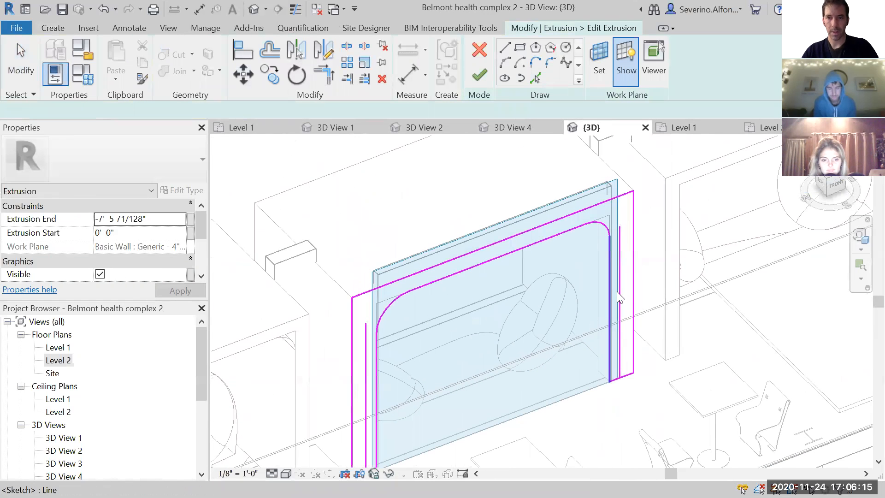
# - Delete the old inner vertical lines and both corner arcs from the extrusion sketch
pyautogui.click(605, 229)
pyautogui.press('Delete')
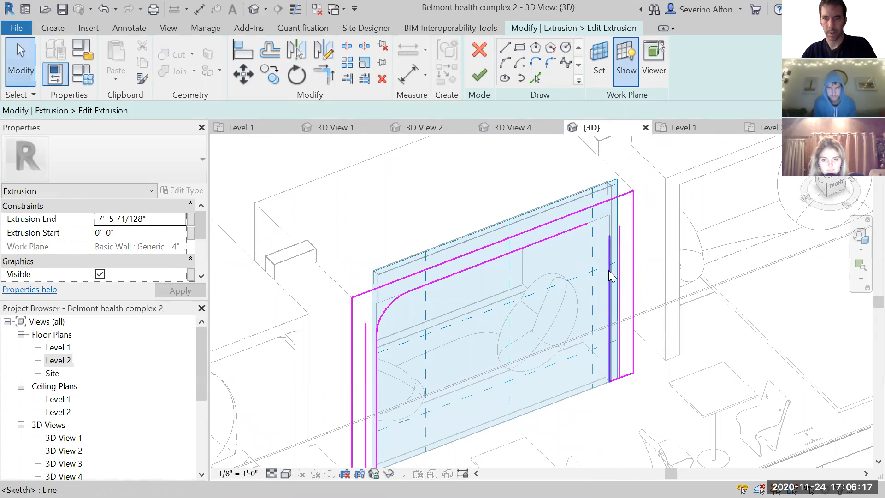
pyautogui.click(375, 359)
pyautogui.press('Delete')
pyautogui.click(366, 360)
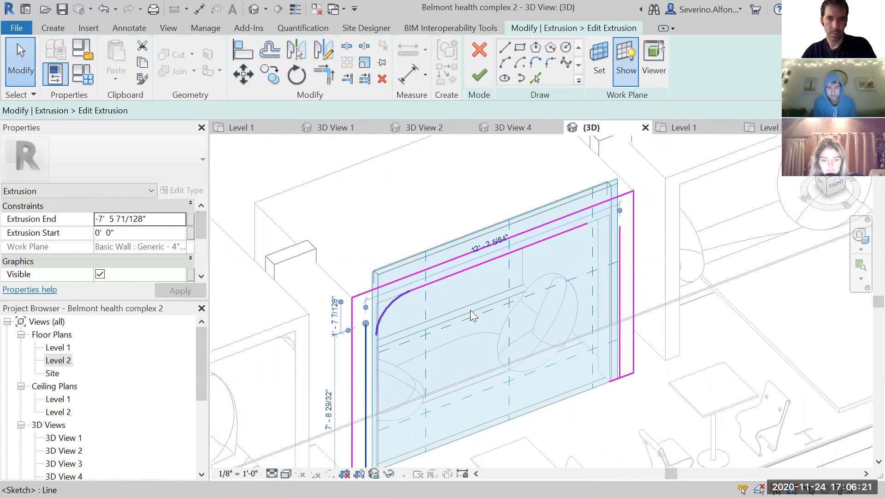
pyautogui.press('Delete')
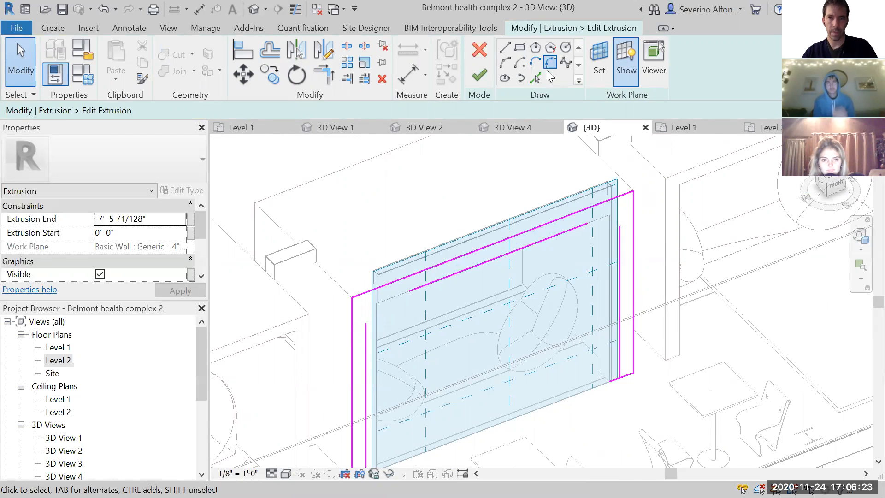
# - Join the inner top line to the new vertical lines with fillet arcs of about 1'-3" and 1'-5", and try to finish the sketch
pyautogui.click(549, 64)
pyautogui.click(423, 291)
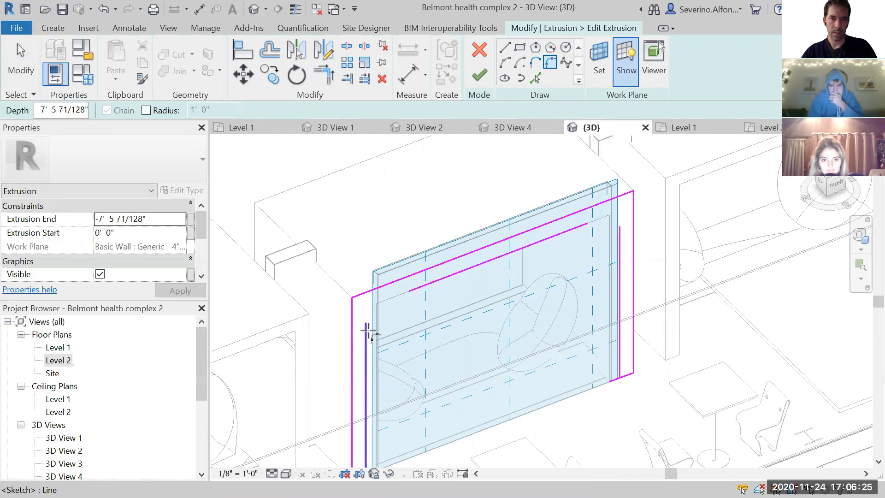
pyautogui.click(367, 329)
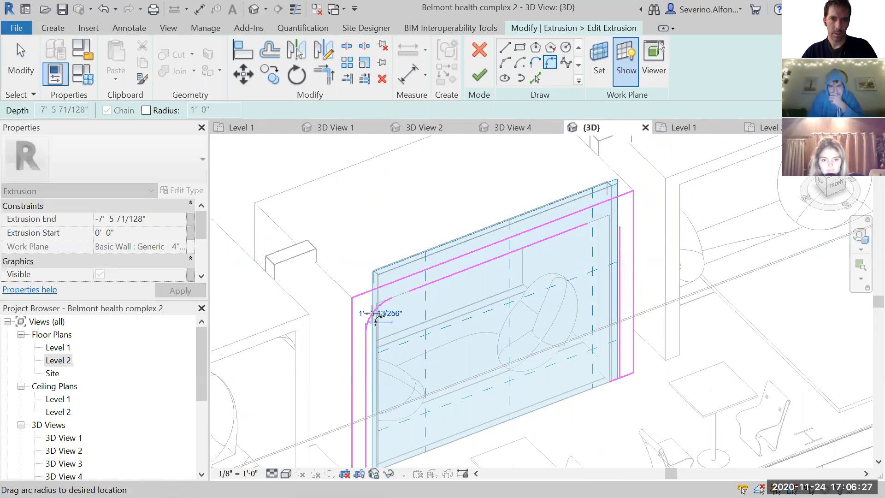
pyautogui.click(375, 318)
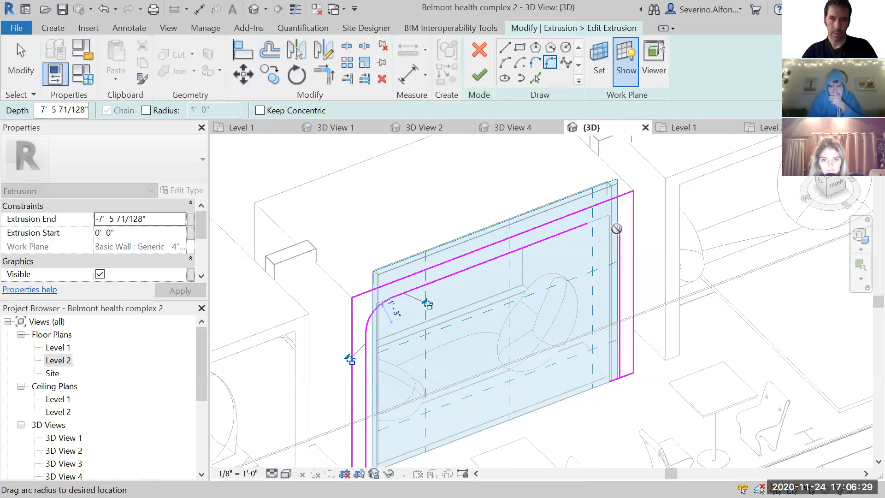
pyautogui.click(602, 274)
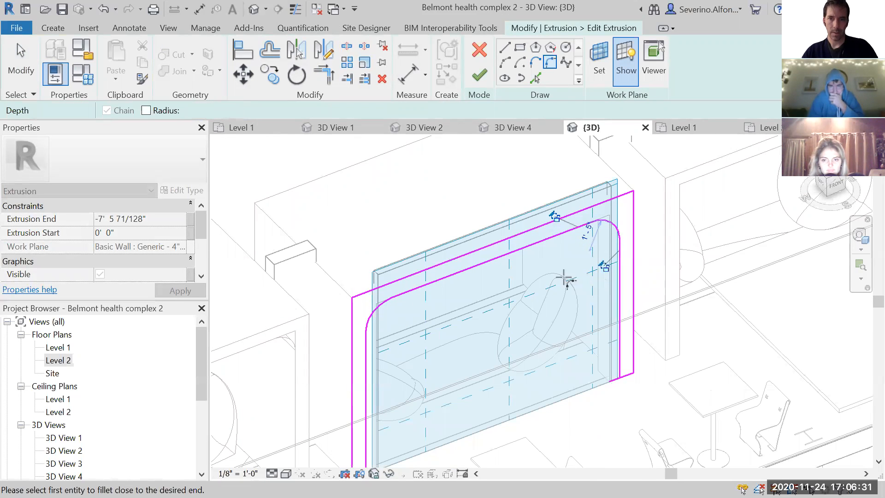
pyautogui.press('Escape')
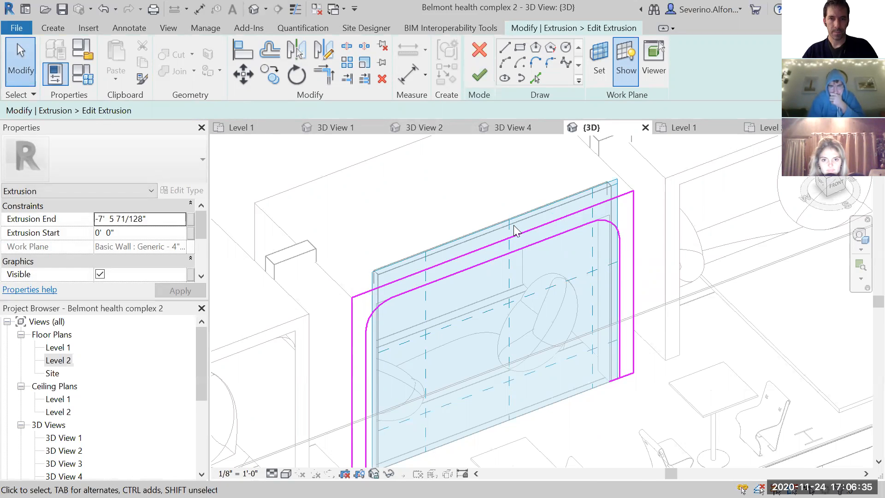
pyautogui.click(479, 80)
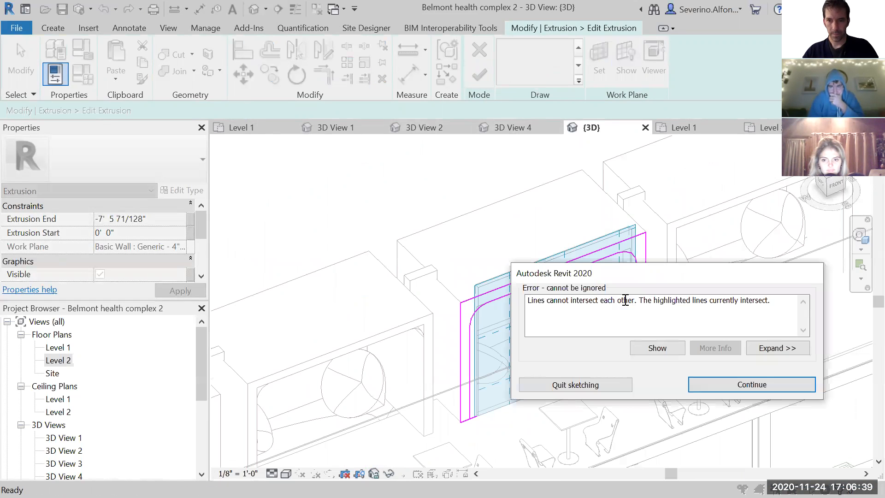
pyautogui.click(731, 385)
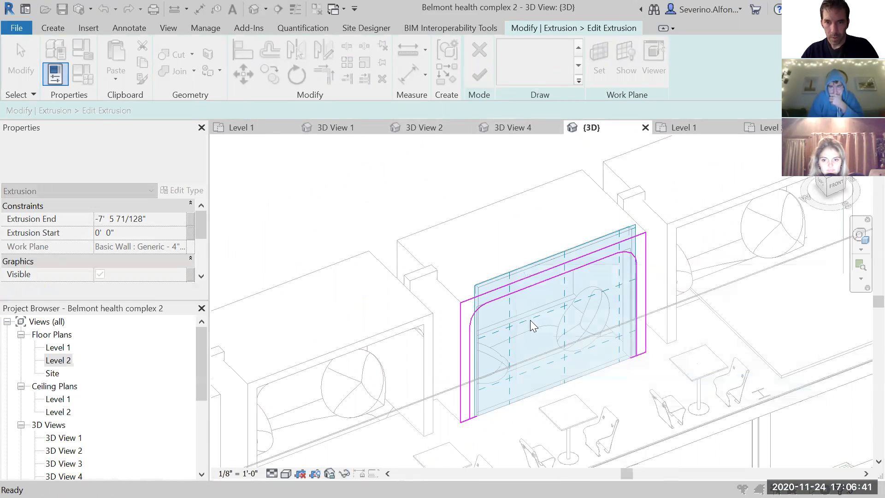
# - Trim the bottom and inner lines of both leg profiles into closed corners and finish the booth wall's extrusion sketch
pyautogui.scroll(5, 507, 318)
pyautogui.scroll(2, 429, 295)
pyautogui.scroll(-3, 414, 350)
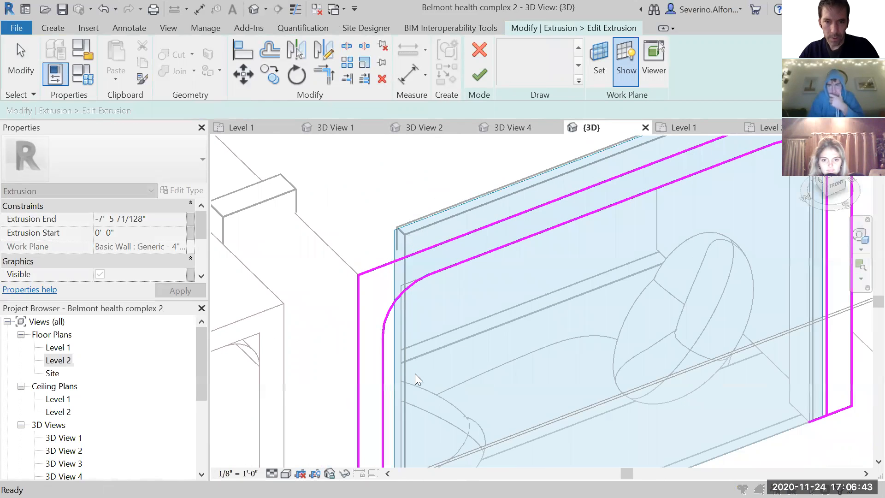
pyautogui.scroll(3, 461, 267)
pyautogui.scroll(-2, 445, 329)
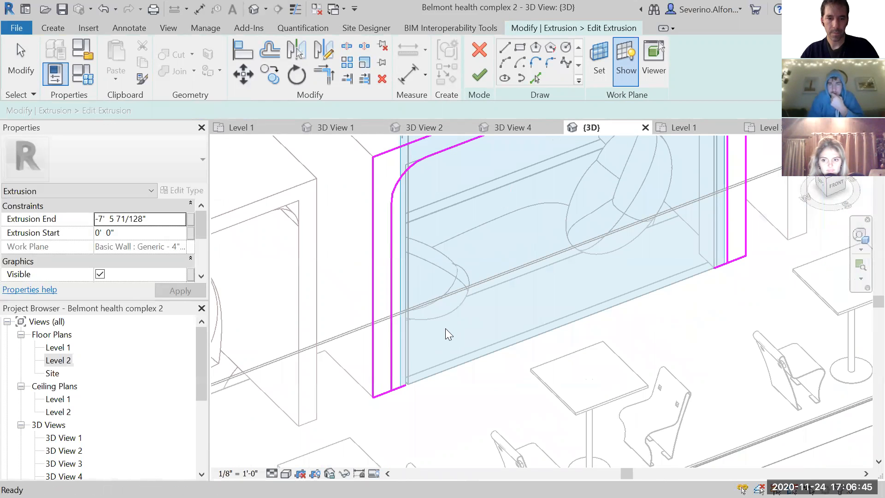
pyautogui.press('t')
pyautogui.press('r')
pyautogui.click(393, 367)
pyautogui.click(383, 393)
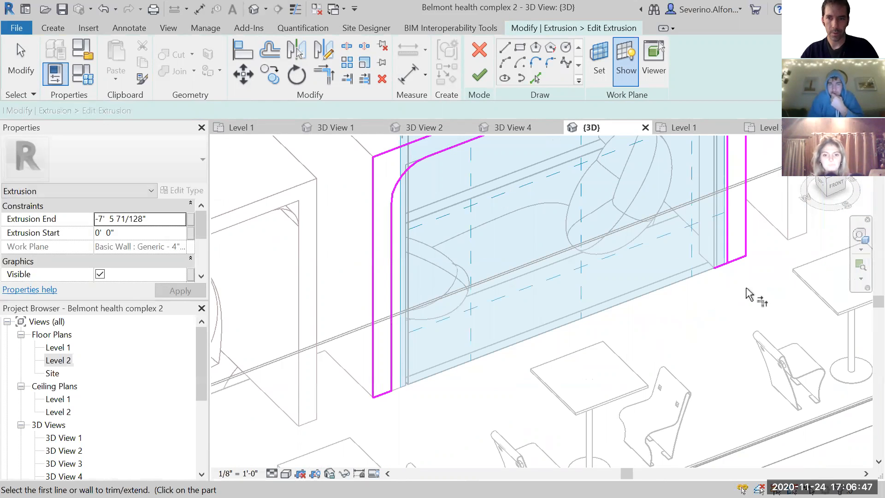
pyautogui.moveTo(535, 237)
pyautogui.mouseDown(button='middle')
pyautogui.moveTo(507, 280)
pyautogui.moveTo(516, 287)
pyautogui.moveTo(503, 337)
pyautogui.mouseUp(button='middle')
pyautogui.press('Escape')
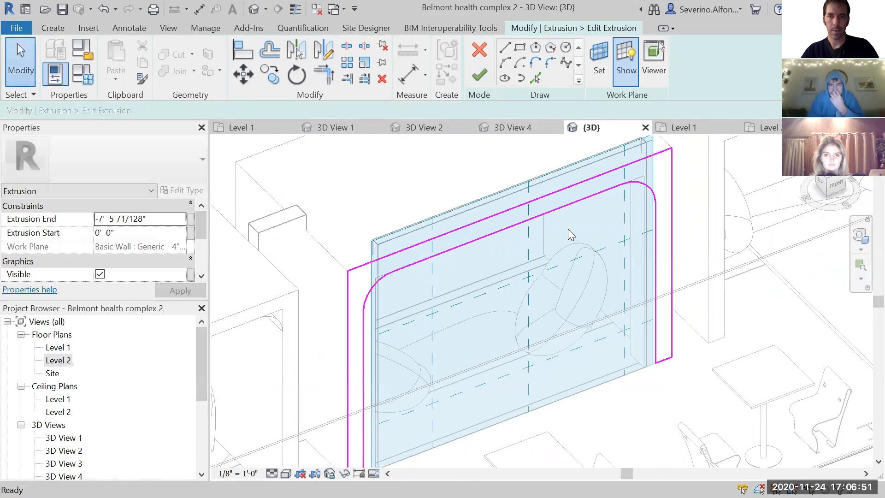
pyautogui.click(479, 75)
pyautogui.scroll(-2, 521, 269)
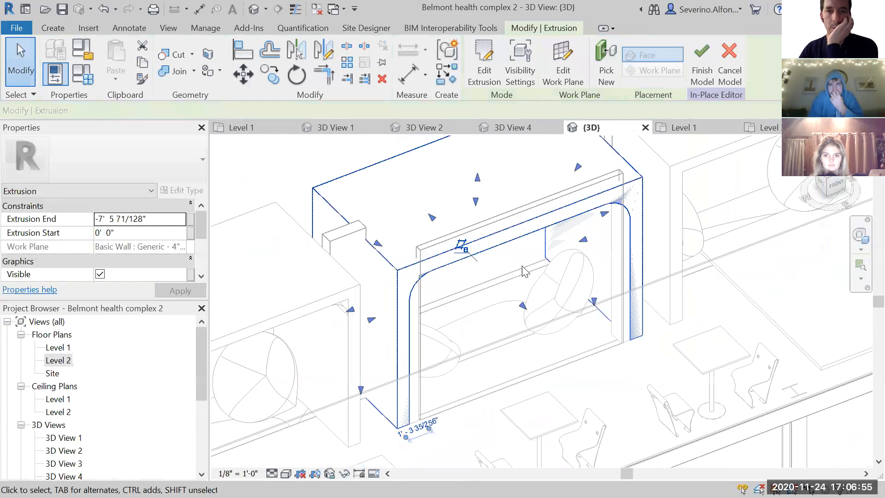
# - In the Level 2 floor plan, pull the booth wall extrusion's front end back to the rear edge of the front corner outlines
pyautogui.doubleClick(58, 360)
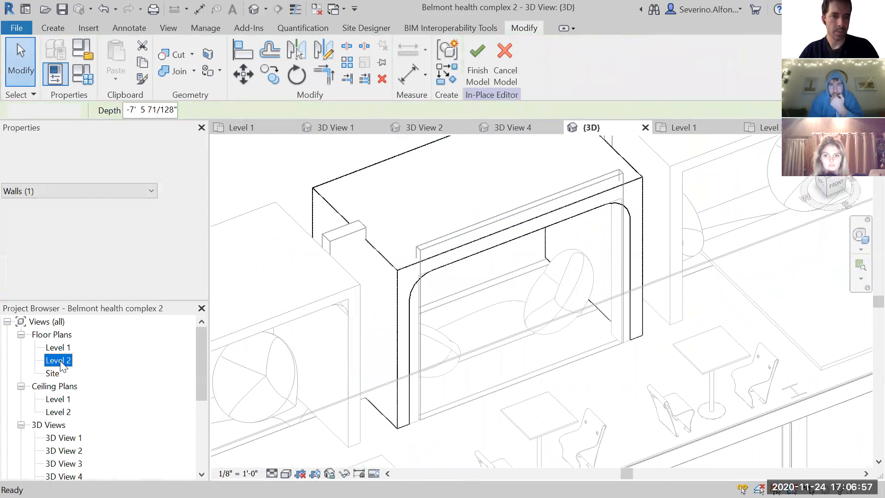
pyautogui.click(514, 432)
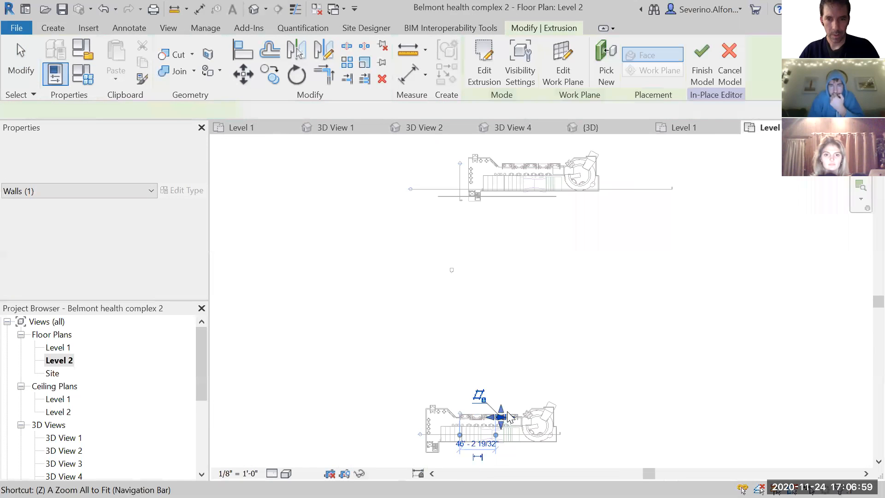
pyautogui.scroll(5, 513, 408)
pyautogui.scroll(6, 520, 257)
pyautogui.moveTo(404, 331); pyautogui.dragTo(548, 331, button='middle')
pyautogui.moveTo(470, 327); pyautogui.dragTo(471, 304)
pyautogui.click(576, 347)
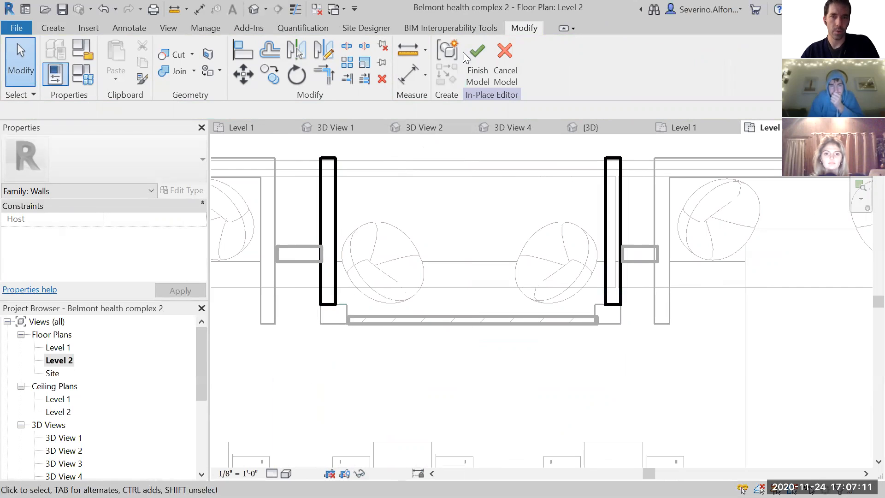
# - Start a new extrusion and sketch a rectangle of about 1'-2" by 10 3/8" over the booth's left front corner outline
pyautogui.click(55, 26)
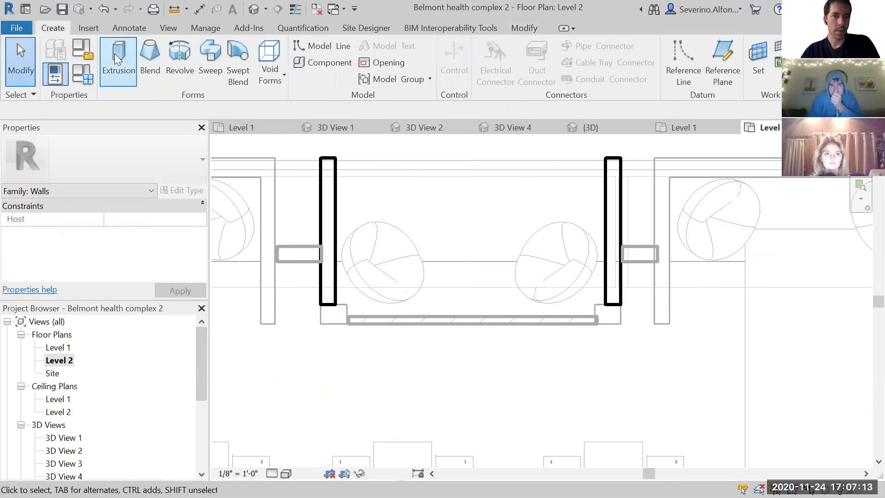
pyautogui.click(114, 53)
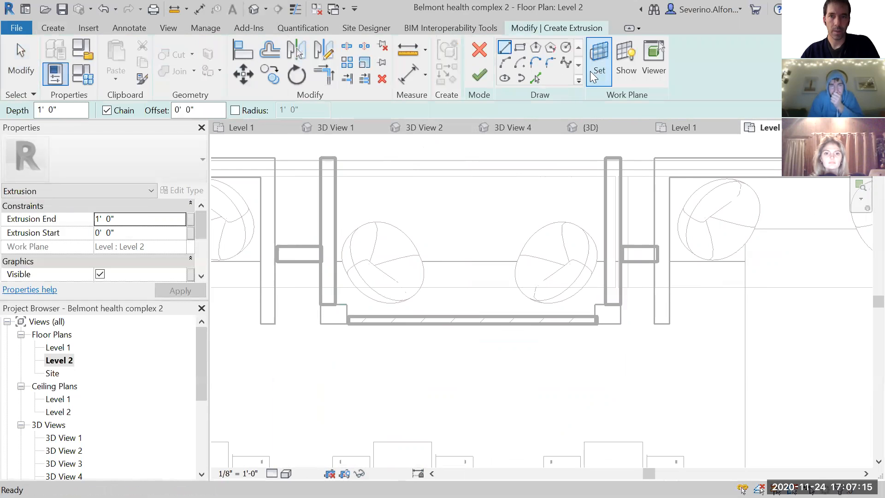
pyautogui.scroll(3, 319, 340)
pyautogui.click(519, 47)
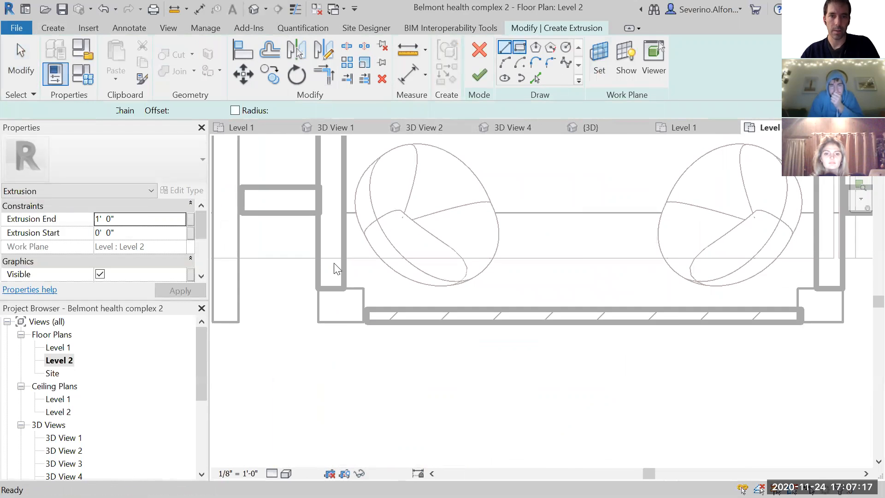
pyautogui.click(318, 288)
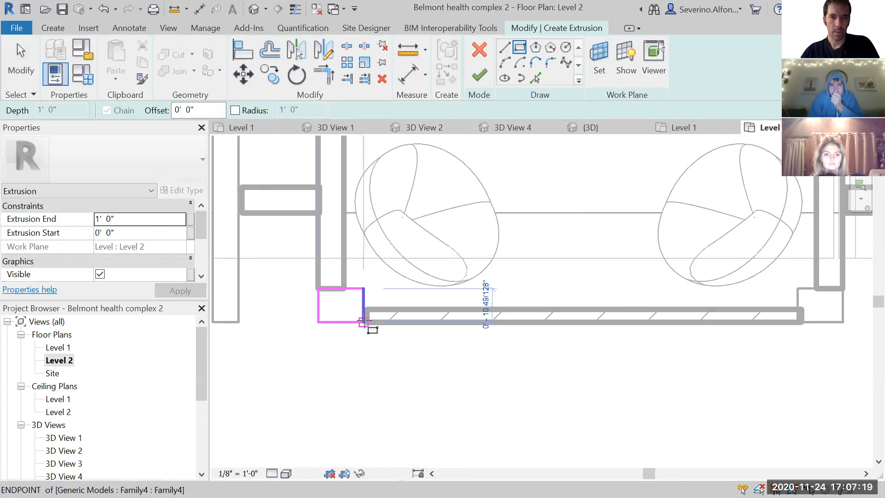
pyautogui.click(365, 321)
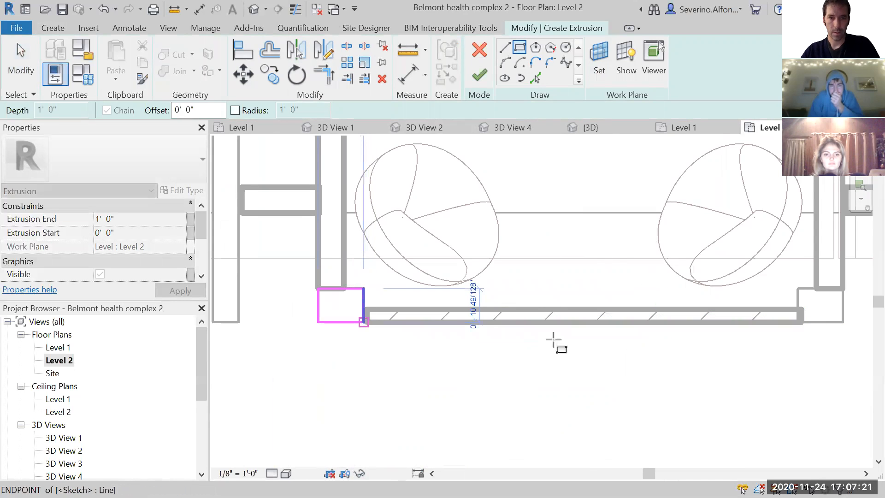
# - Sketch a matching rectangle over the full right front corner outline and finish the extrusion of both corner posts
pyautogui.moveTo(504, 356); pyautogui.dragTo(493, 347, button='middle')
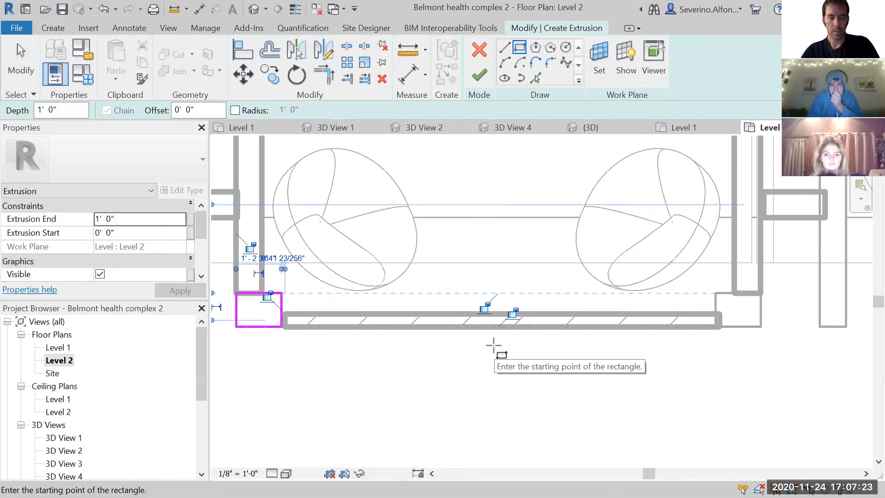
pyautogui.click(715, 293)
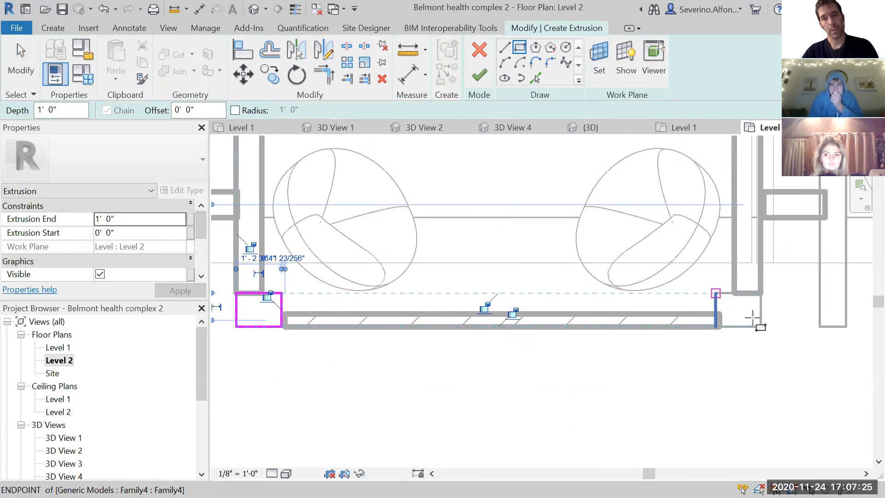
pyautogui.click(761, 327)
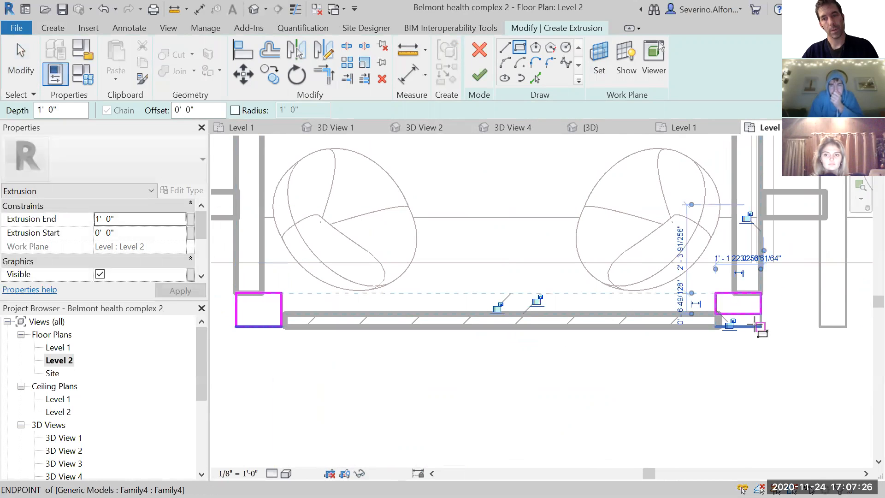
pyautogui.hotkey('ctrl', 'z')
pyautogui.click(715, 292)
pyautogui.click(760, 326)
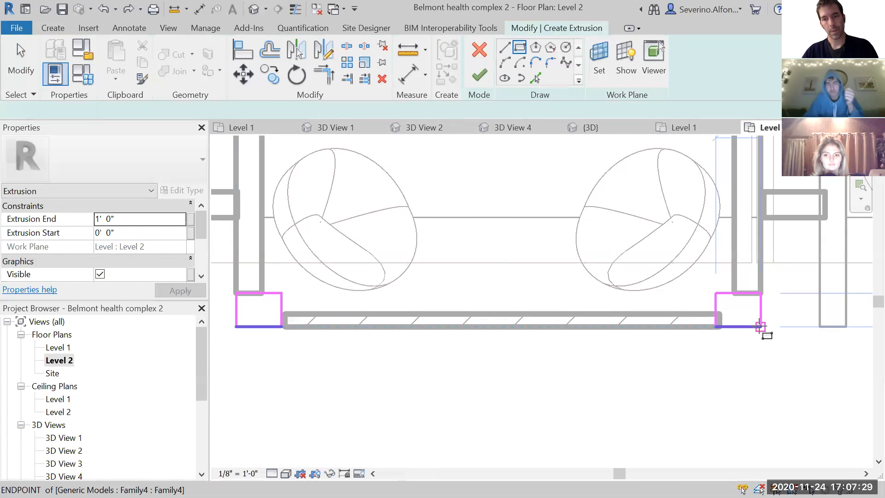
pyautogui.click(482, 79)
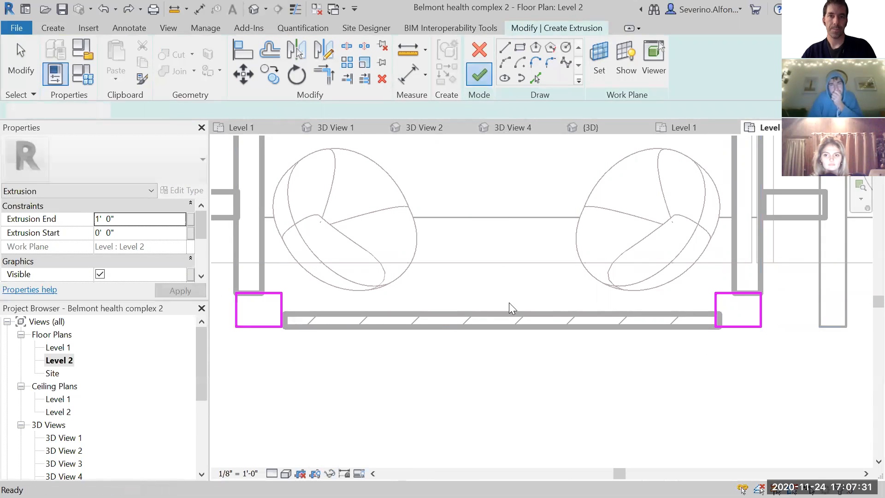
# - In the default 3D view, stretch the corner posts up to the booth's roof height, about 9'-4"
pyautogui.click(255, 8)
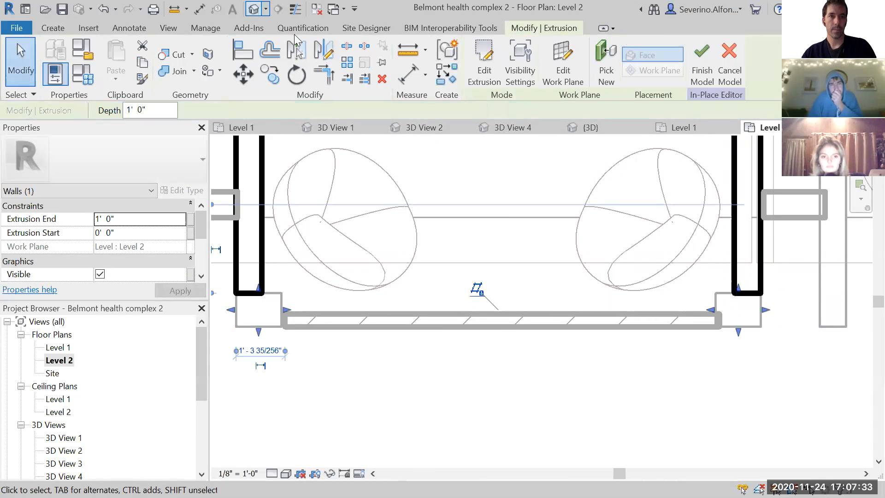
pyautogui.click(481, 338)
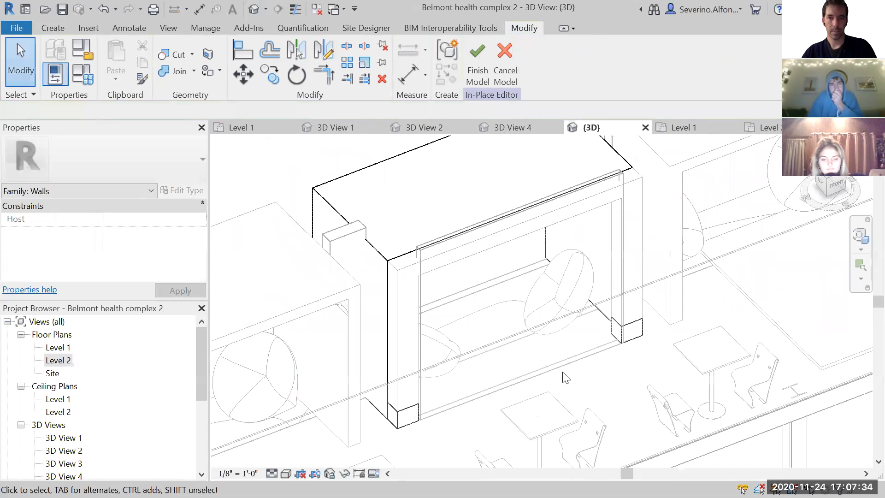
pyautogui.click(622, 322)
pyautogui.moveTo(519, 323); pyautogui.dragTo(518, 184)
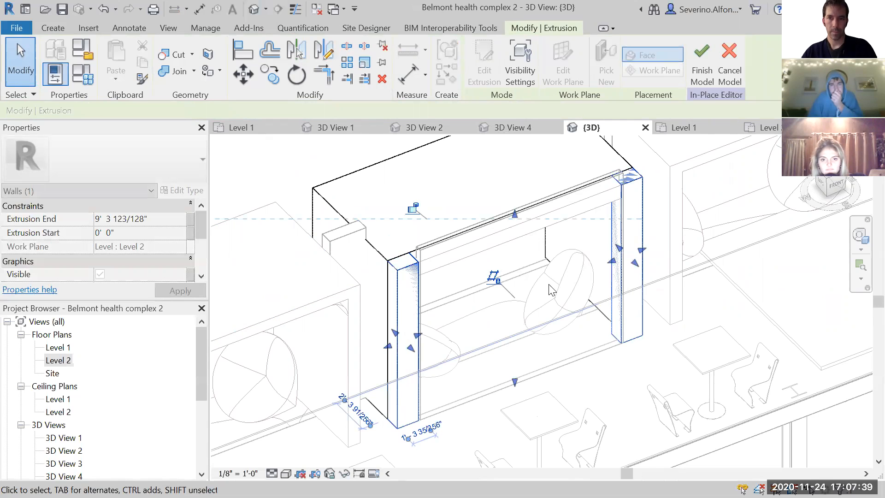
pyautogui.press('Escape')
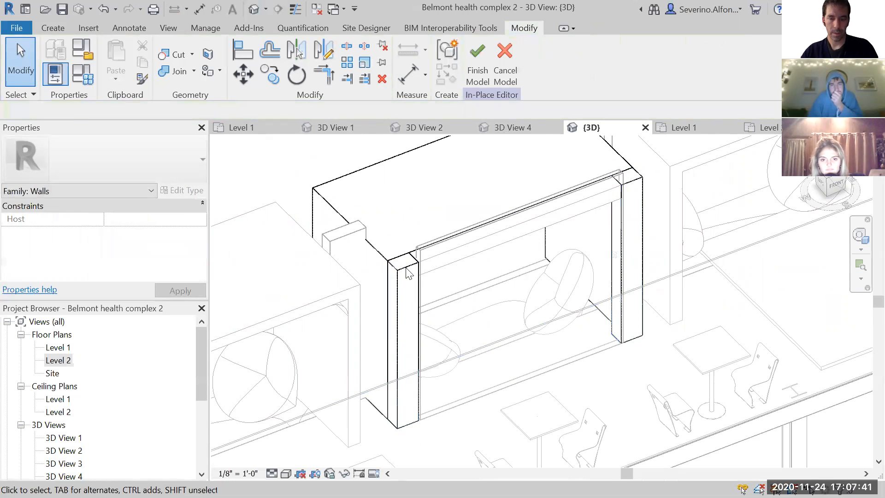
# - Start another extrusion and set its work plane to the top face of the corner posts by picking a plane
pyautogui.click(54, 28)
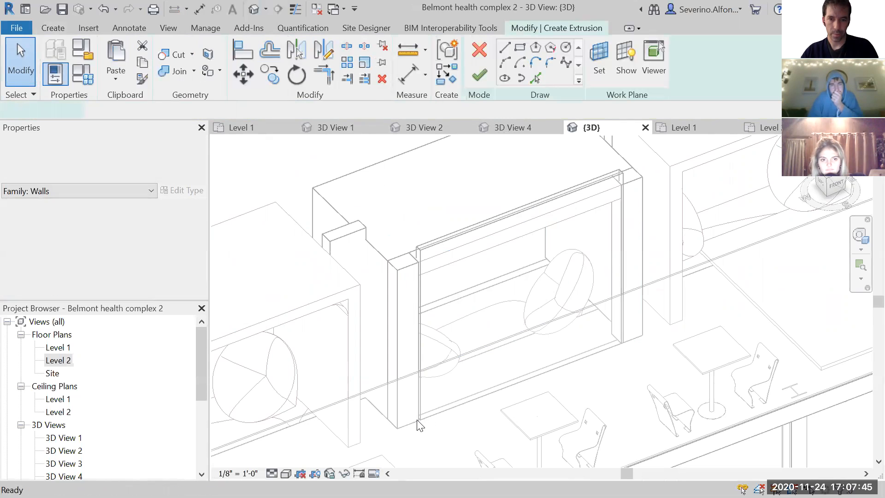
pyautogui.click(418, 421)
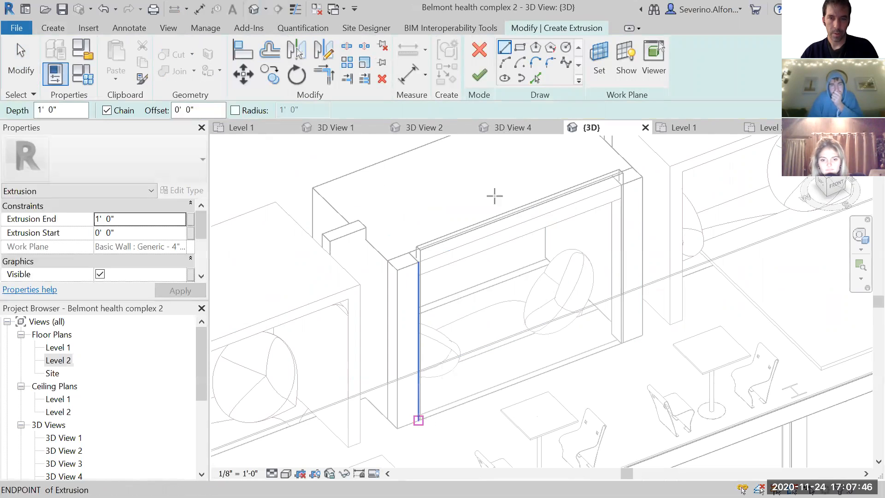
pyautogui.click(519, 47)
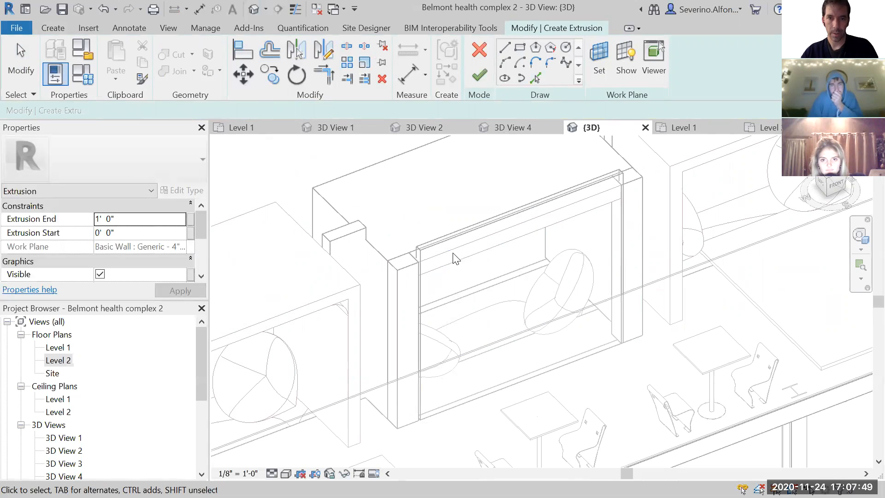
pyautogui.click(601, 57)
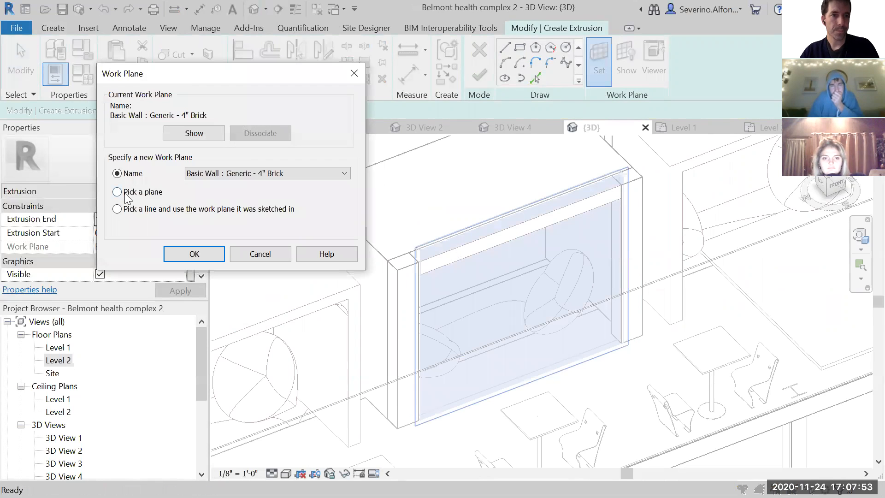
pyautogui.click(193, 254)
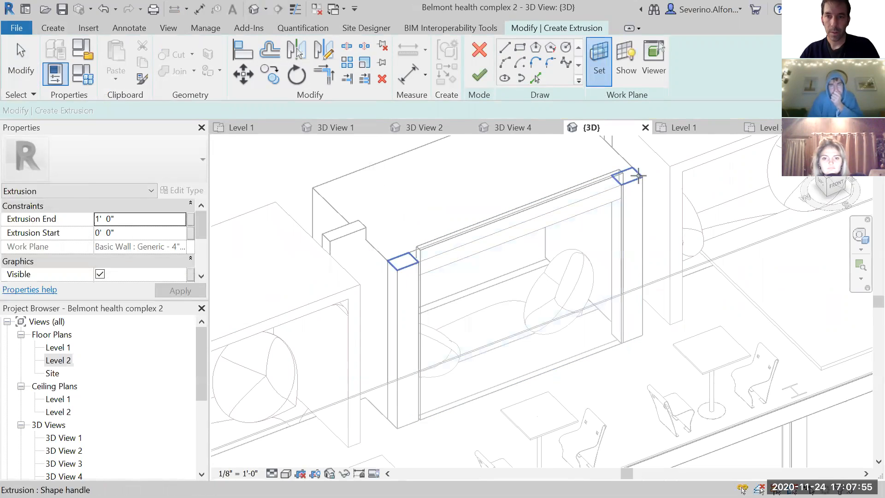
pyautogui.click(520, 47)
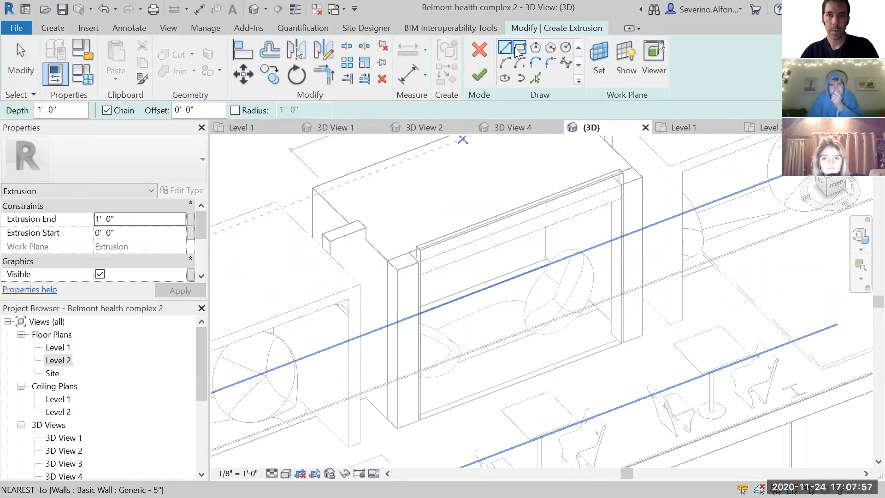
pyautogui.click(418, 259)
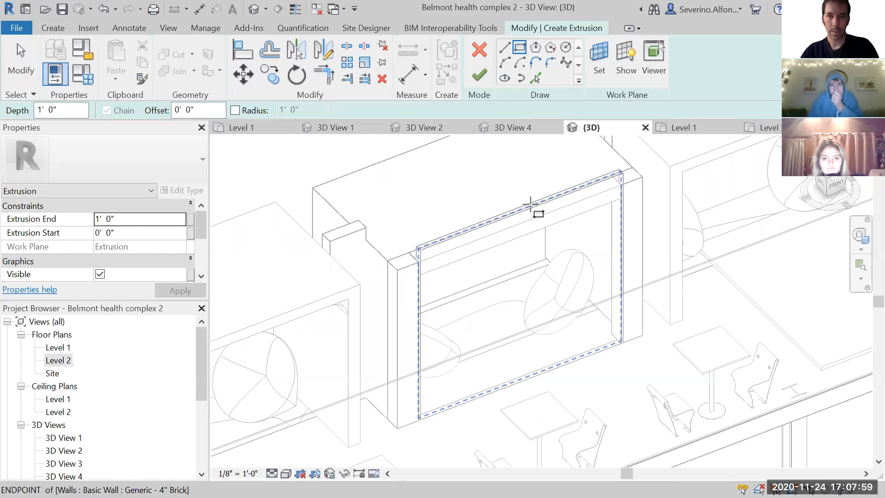
pyautogui.scroll(5, 612, 175)
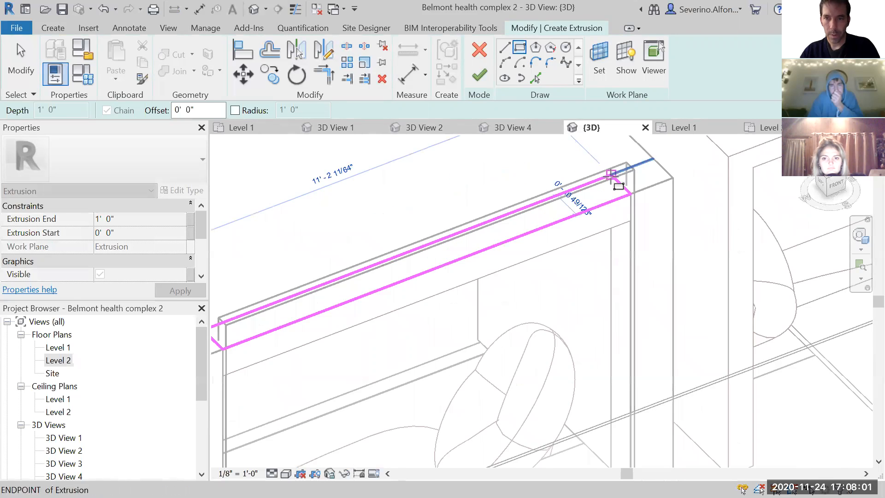
pyautogui.click(612, 169)
pyautogui.press('Escape')
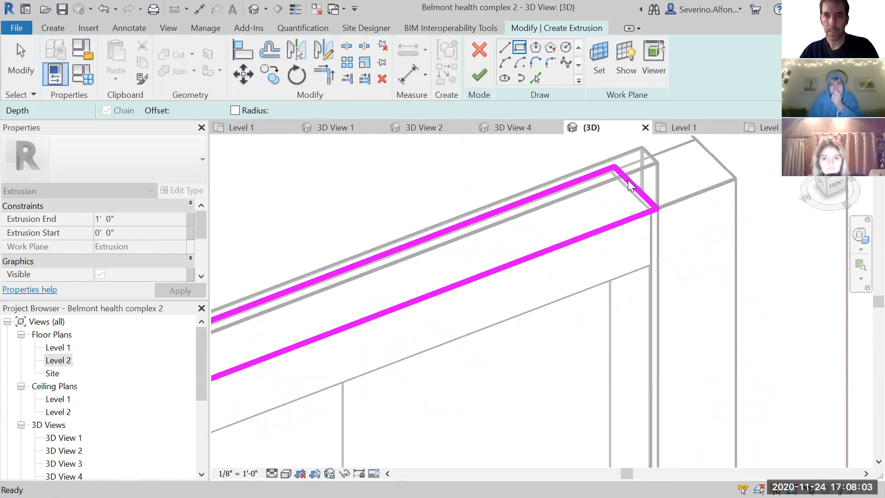
pyautogui.scroll(-5, 428, 293)
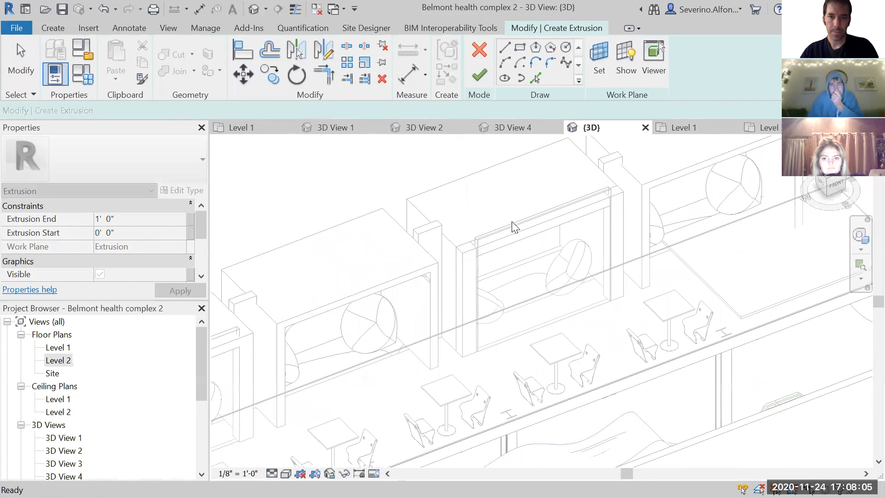
# - Sketch a rectangle of about 11'-2" by 10 3/8" between the tops of the two corner posts and finish the extrusion
pyautogui.scroll(3, 515, 227)
pyautogui.click(520, 47)
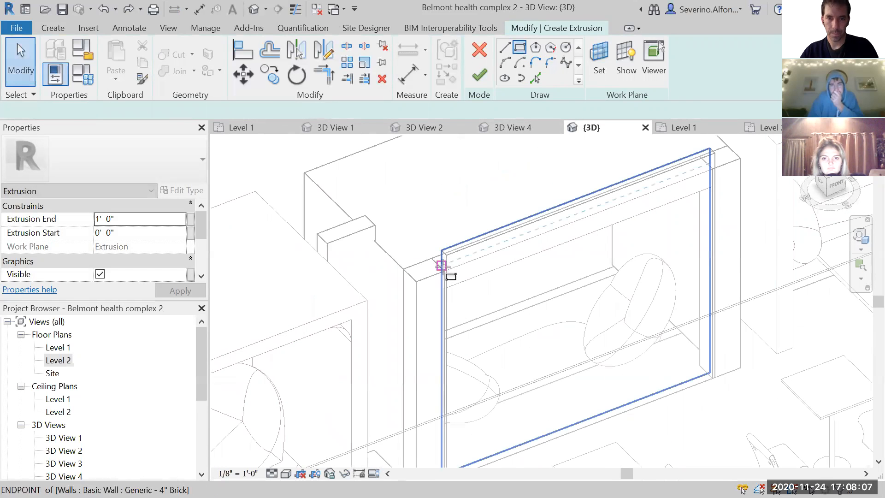
pyautogui.click(441, 266)
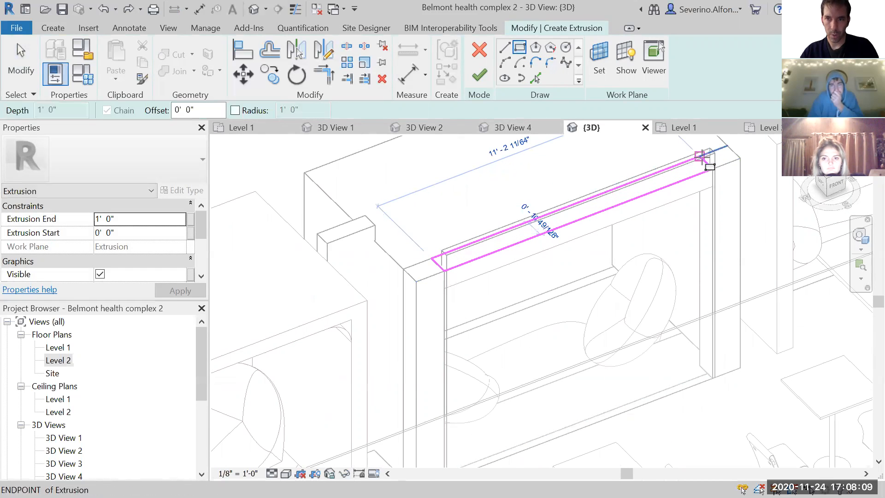
pyautogui.click(701, 156)
pyautogui.click(477, 75)
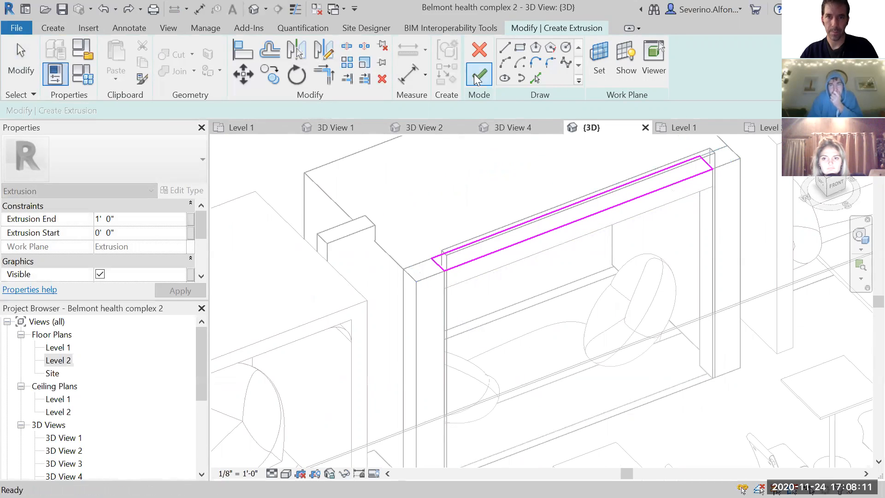
# - Stretch the top beam down to an extrusion end of -0' 7 7/128" and join the booth shell, corner posts and beam
pyautogui.moveTo(574, 185); pyautogui.dragTo(575, 236)
pyautogui.click(437, 299)
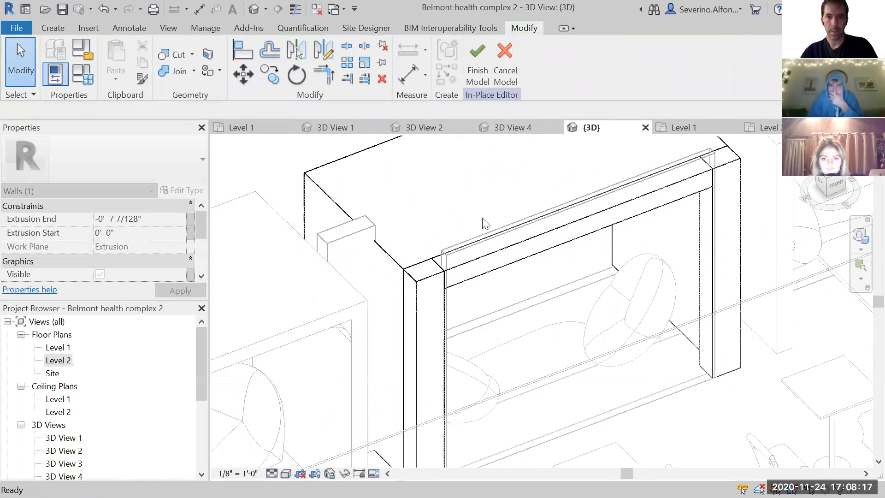
pyautogui.click(473, 266)
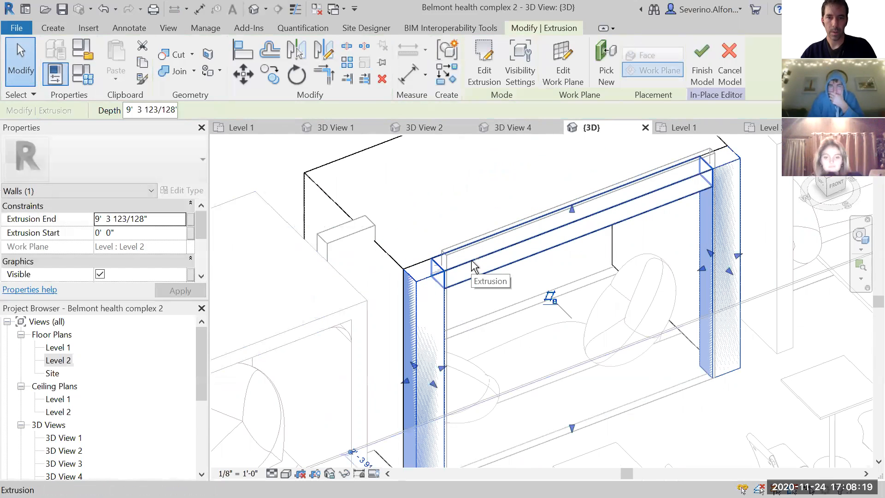
pyautogui.click(397, 258)
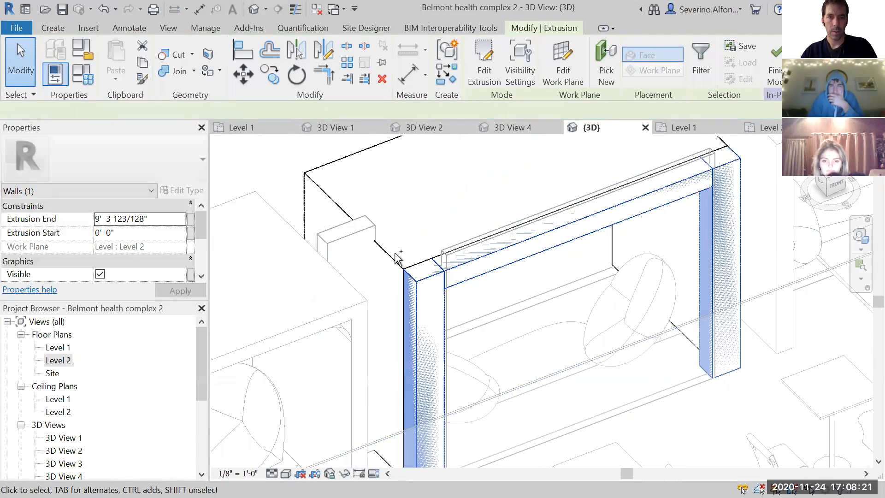
pyautogui.keyDown('ctrl'); pyautogui.click(392, 256); pyautogui.keyUp('ctrl')
pyautogui.click(184, 73)
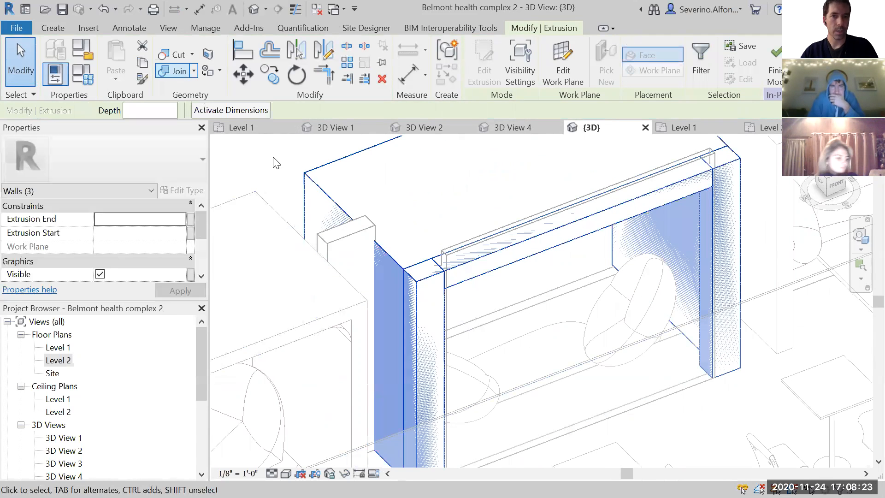
pyautogui.click(418, 280)
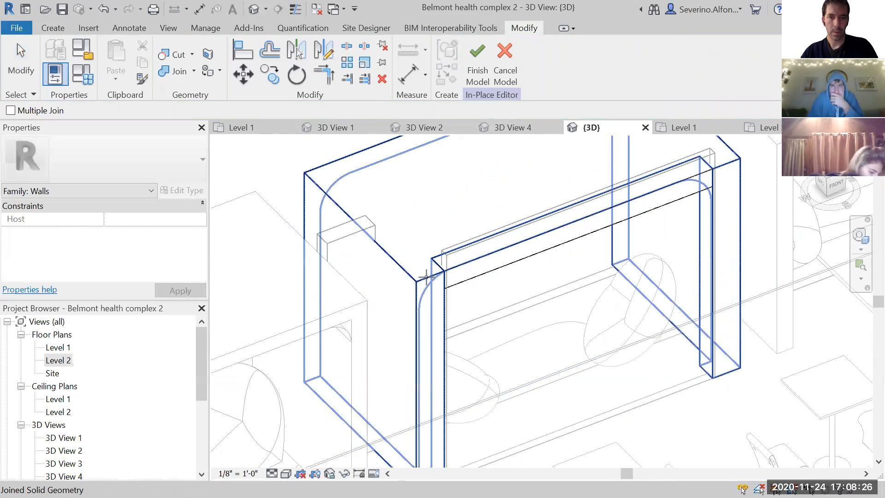
pyautogui.click(464, 263)
pyautogui.press('Escape')
pyautogui.scroll(-1, 605, 361)
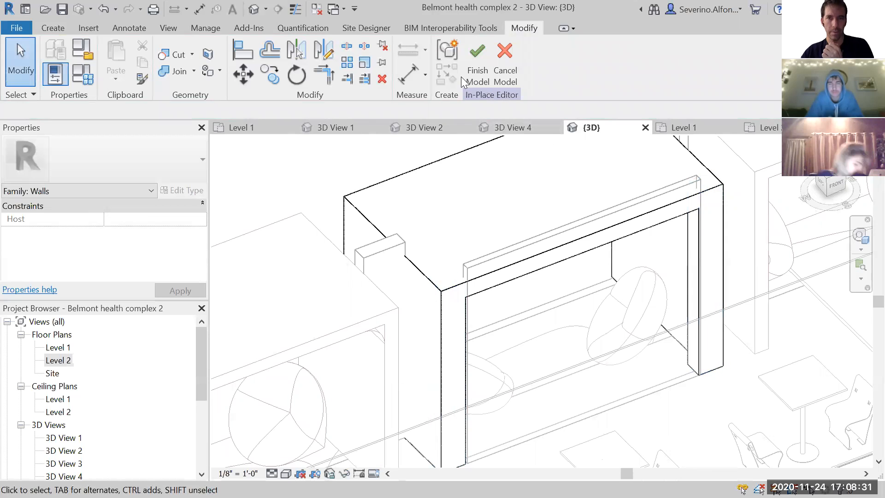
pyautogui.scroll(-3, 404, 209)
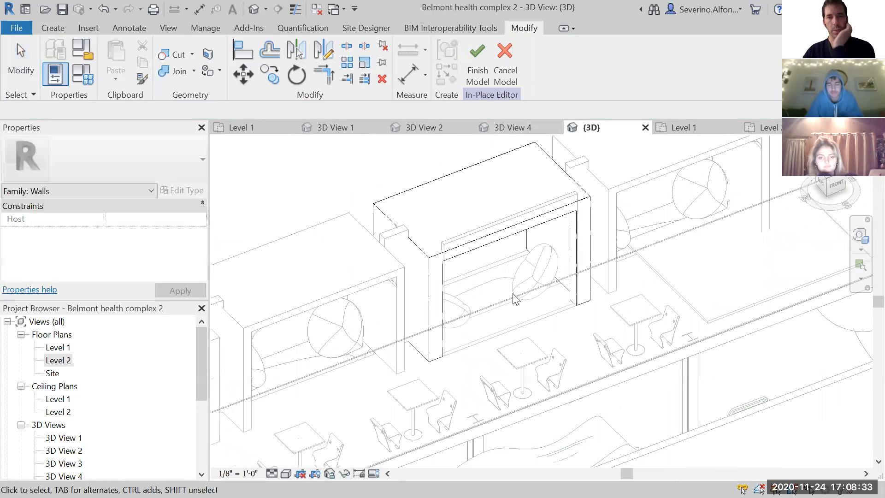
pyautogui.click(389, 220)
pyautogui.moveTo(200, 227); pyautogui.dragTo(200, 248)
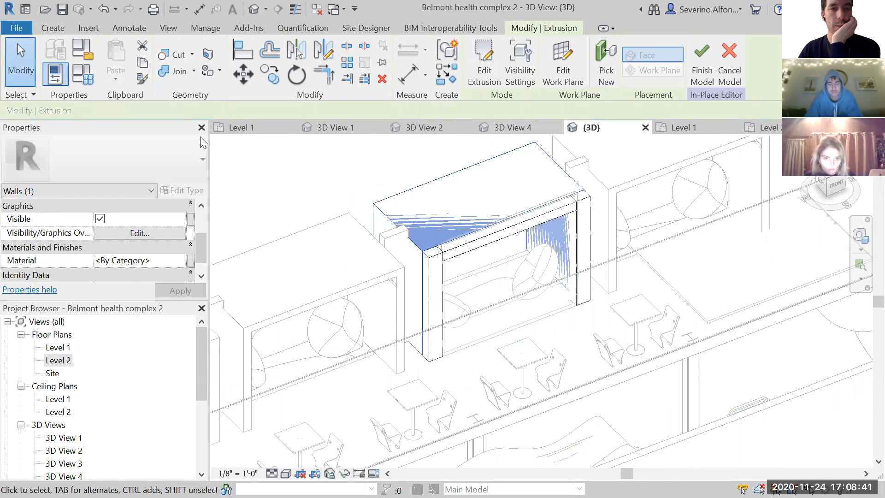
pyautogui.press('Escape')
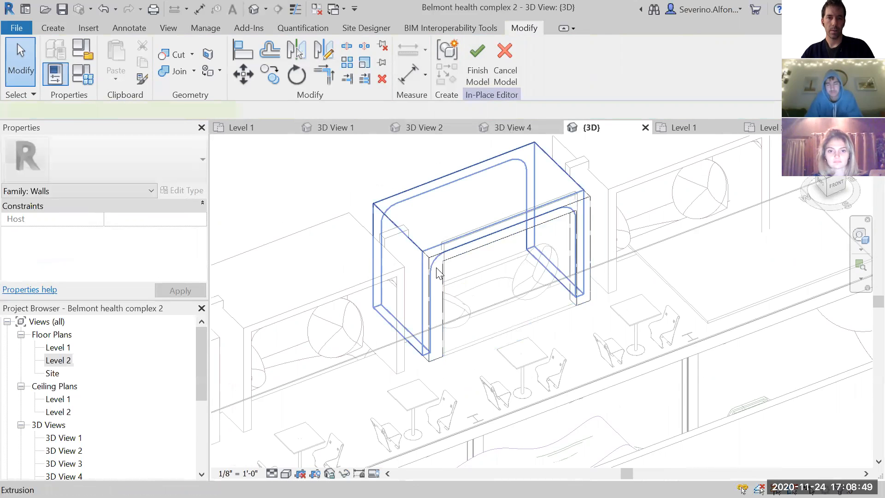
pyautogui.click(437, 273)
pyautogui.press('Delete')
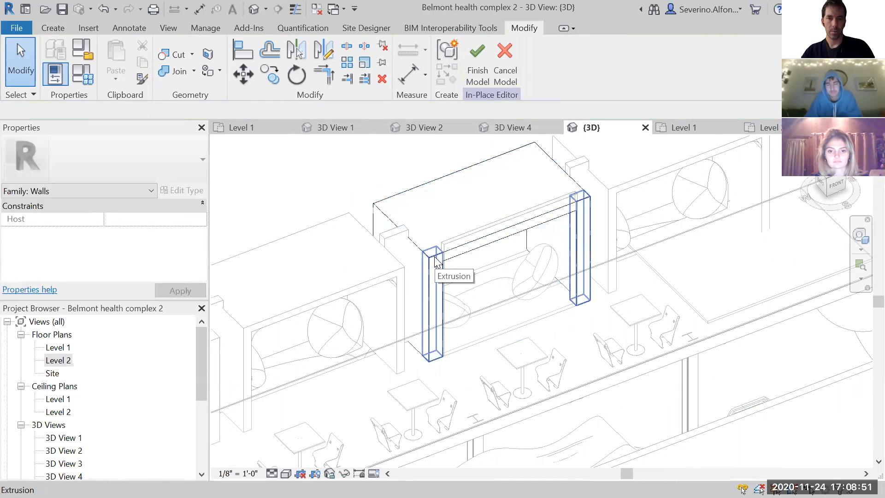
# - Assign a material found by searching "wood" to the booth shell, corner posts and top beam together, and finish the in-place model
pyautogui.click(418, 249)
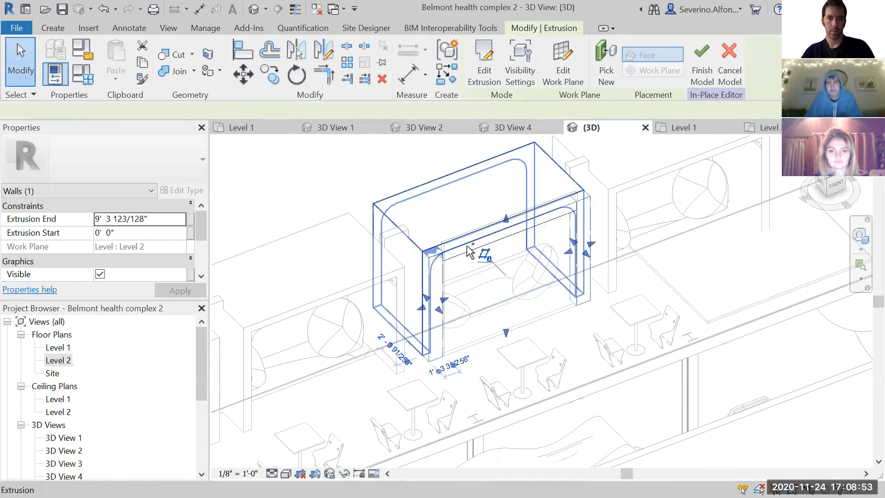
pyautogui.click(466, 244)
pyautogui.keyDown('ctrl'); pyautogui.click(479, 251); pyautogui.keyUp('ctrl')
pyautogui.keyDown('ctrl'); pyautogui.click(476, 255); pyautogui.keyUp('ctrl')
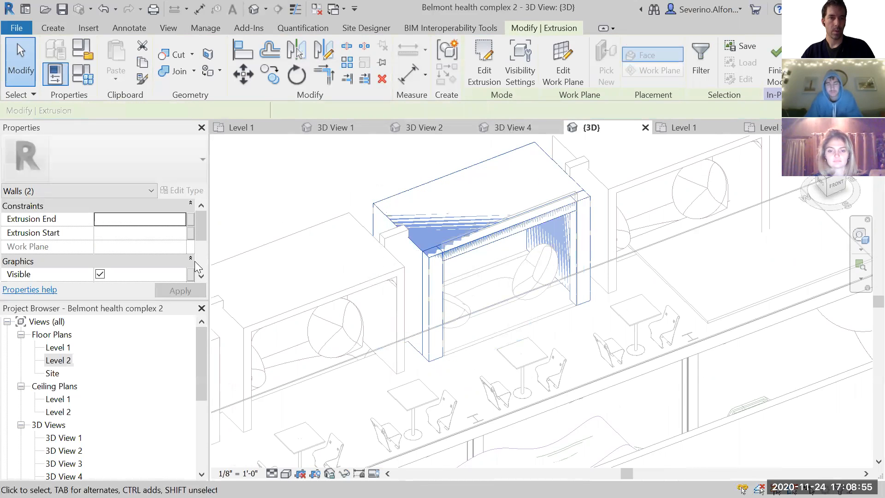
pyautogui.moveTo(204, 232); pyautogui.dragTo(203, 246)
pyautogui.click(185, 263)
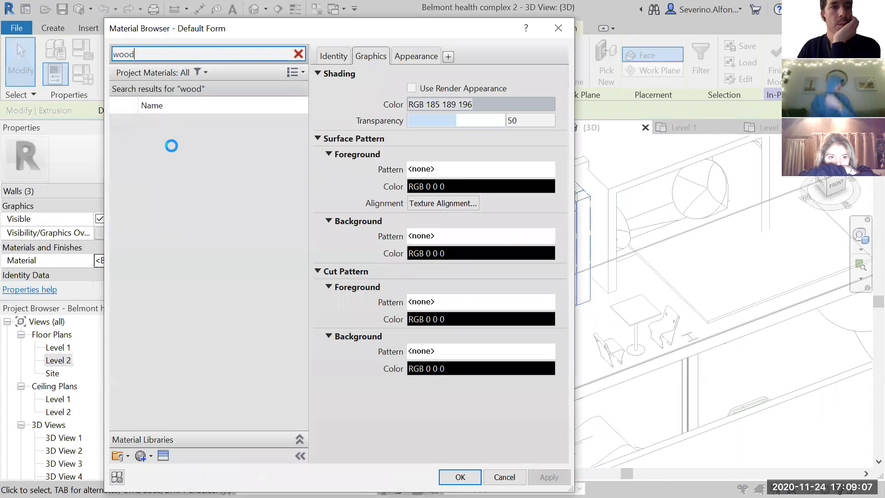
pyautogui.click(165, 159)
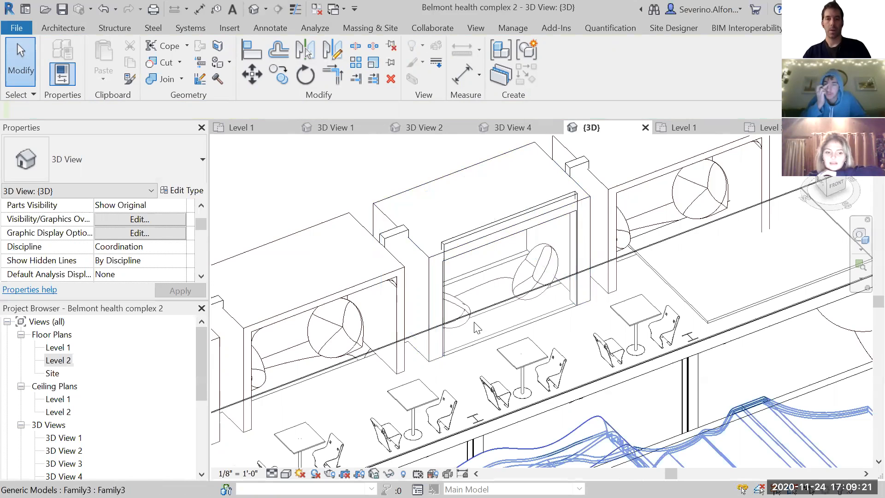
# - Examine the rebuilt booth wall in 3D and in the Level 2 floor plan, comparing it with the neighbouring pods
pyautogui.moveTo(362, 190); pyautogui.dragTo(371, 192, button='middle')
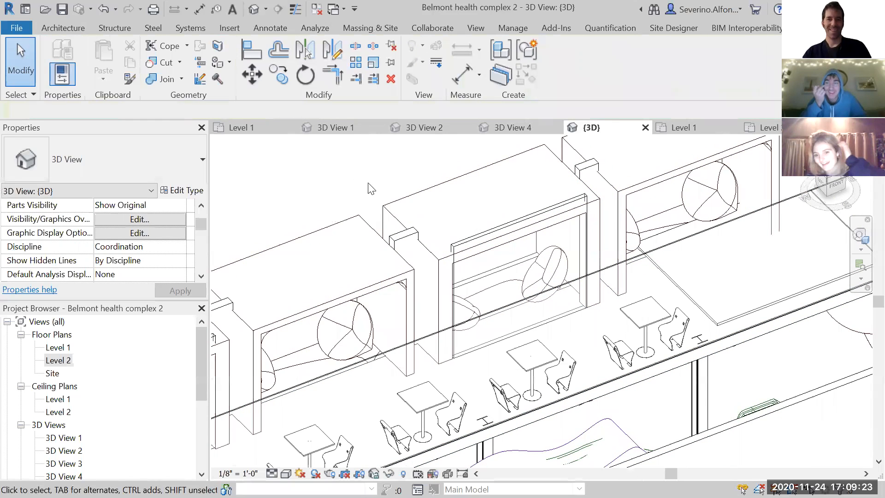
pyautogui.click(410, 198)
pyautogui.scroll(2, 454, 314)
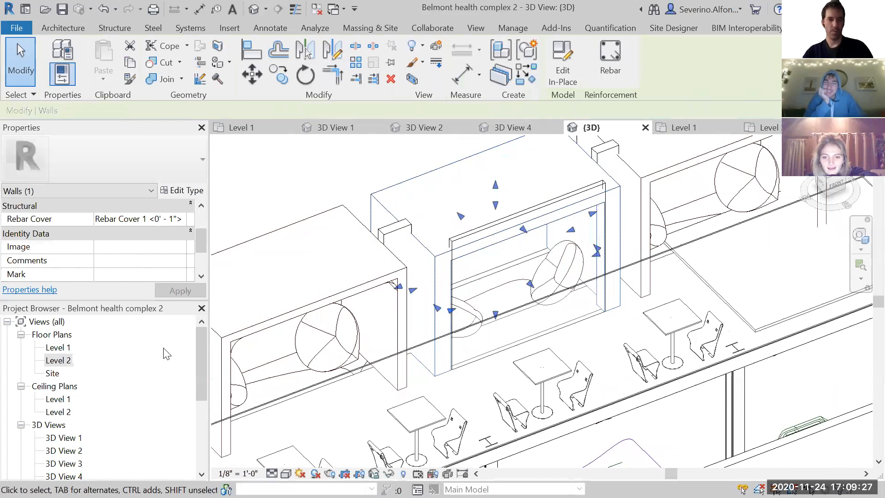
pyautogui.click(156, 357)
pyautogui.doubleClick(131, 362)
pyautogui.scroll(-3, 539, 331)
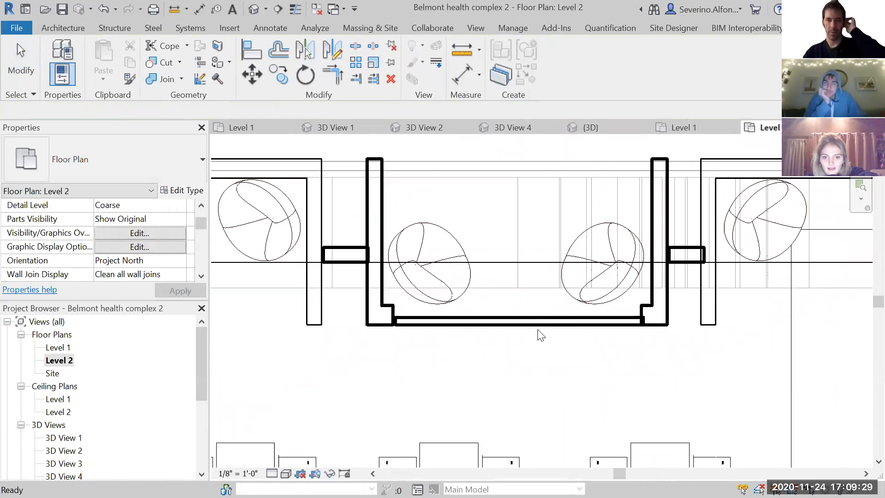
pyautogui.scroll(2, 411, 329)
pyautogui.click(408, 325)
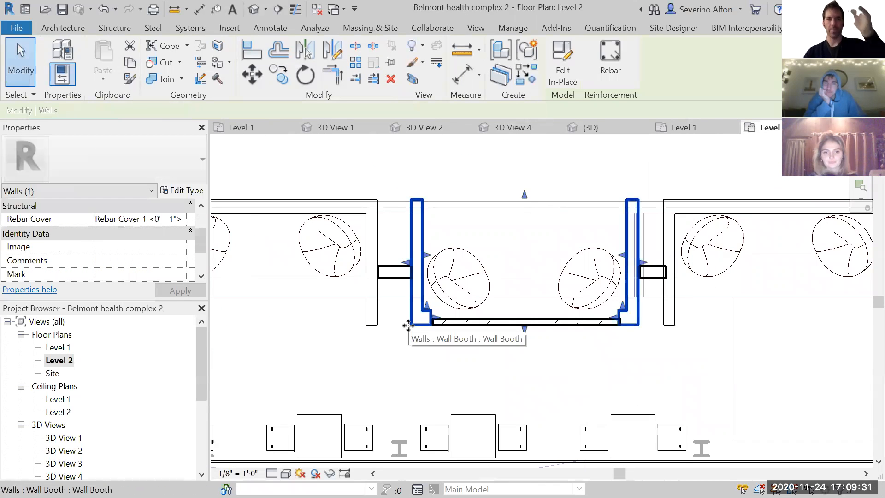
pyautogui.scroll(-4, 408, 325)
pyautogui.scroll(2, 482, 344)
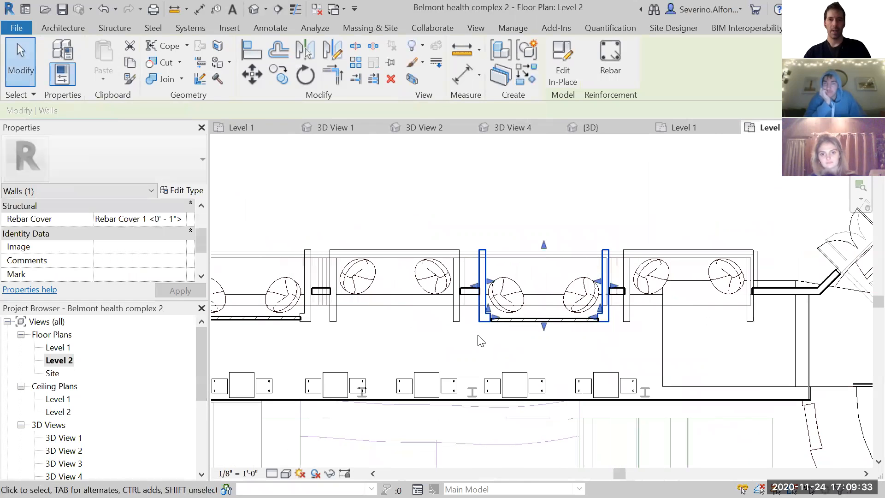
pyautogui.click(492, 187)
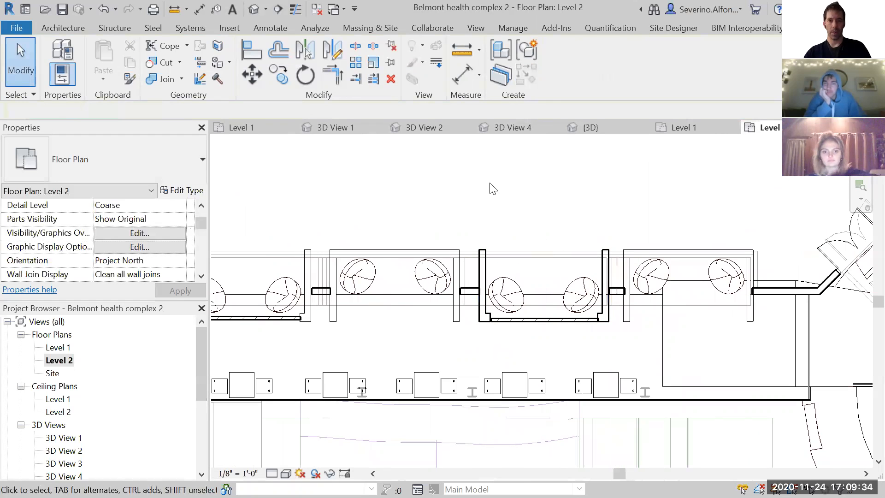
pyautogui.click(487, 255)
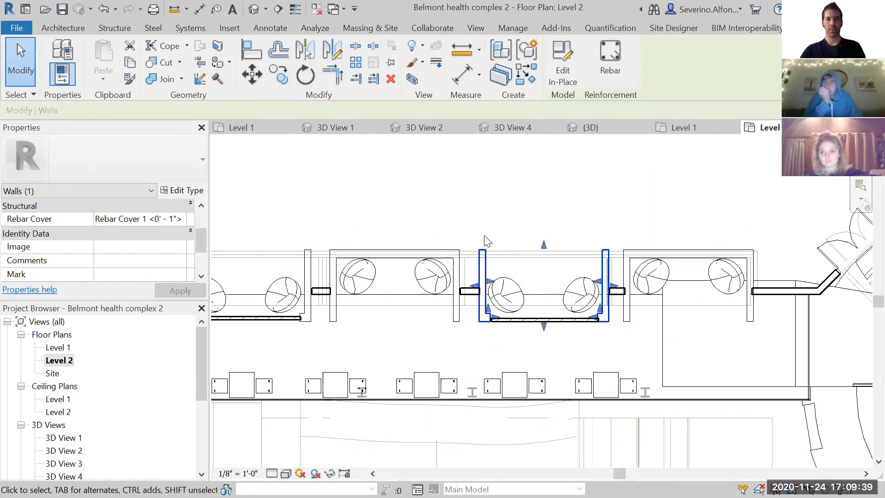
pyautogui.click(552, 189)
pyautogui.scroll(-1, 546, 341)
pyautogui.moveTo(555, 342); pyautogui.dragTo(567, 304, button='middle')
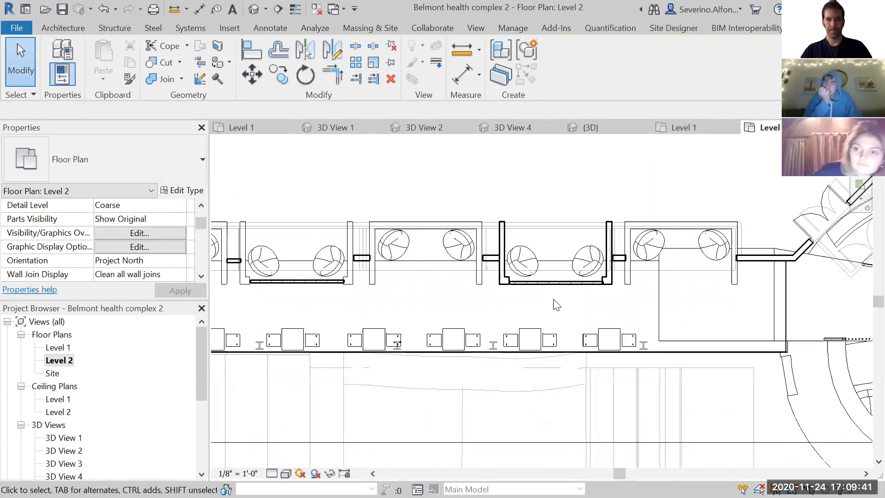
pyautogui.scroll(4, 524, 289)
pyautogui.scroll(-4, 446, 300)
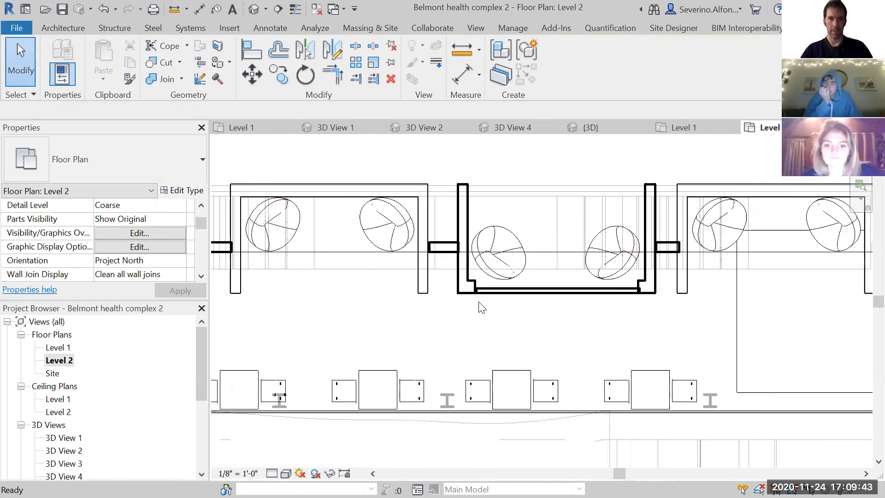
pyautogui.scroll(-2, 464, 322)
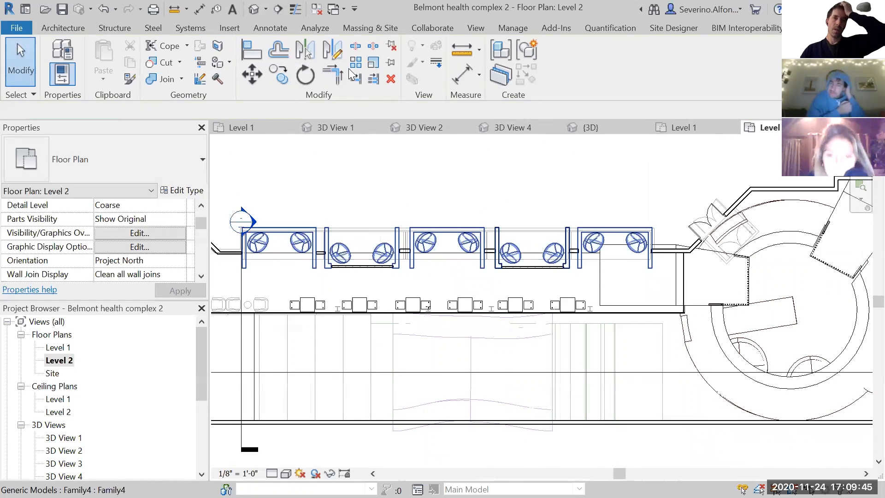
# - In the default 3D view, hide the long front exterior wall that covers the lower-level interior
pyautogui.click(254, 9)
pyautogui.scroll(-4, 559, 306)
pyautogui.moveTo(658, 410); pyautogui.dragTo(559, 294, button='middle')
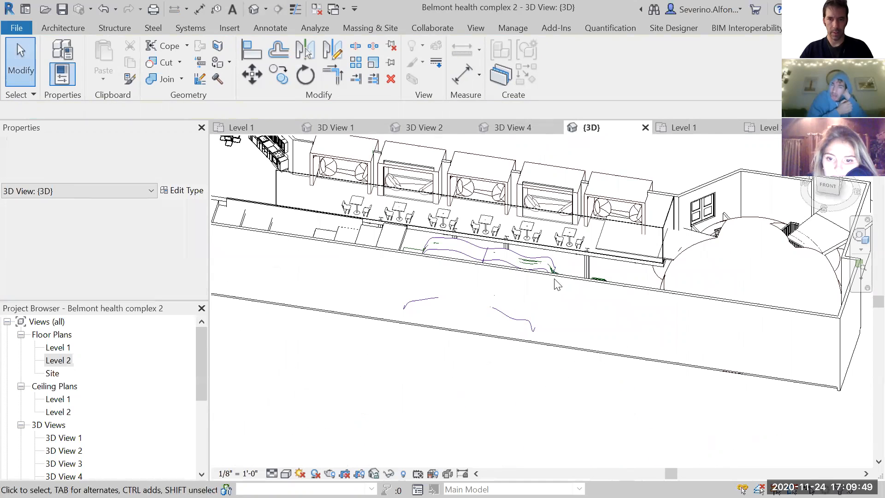
pyautogui.rightClick(556, 284)
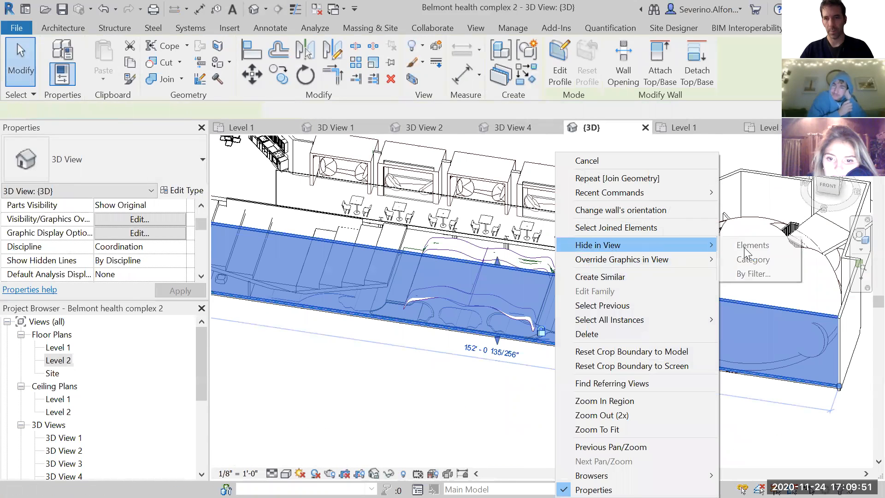
pyautogui.click(456, 360)
pyautogui.click(458, 359)
pyautogui.keyDown('shift'); pyautogui.moveTo(458, 359); pyautogui.dragTo(610, 389, button='middle'); pyautogui.keyUp('shift')
# - Create an in-place model component in the Furniture category with a name beginning "Furniture Fl"
pyautogui.scroll(6, 529, 359)
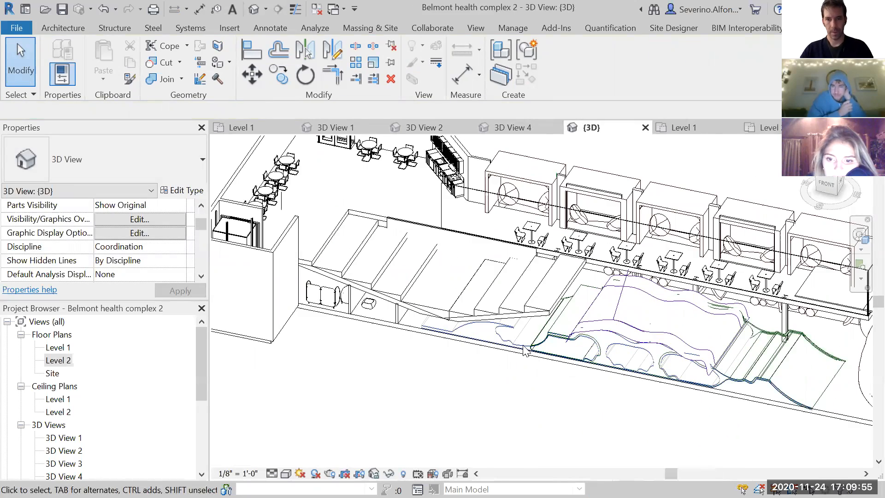
pyautogui.scroll(-1, 530, 323)
pyautogui.keyDown('shift'); pyautogui.moveTo(505, 338); pyautogui.dragTo(504, 318, button='middle'); pyautogui.keyUp('shift')
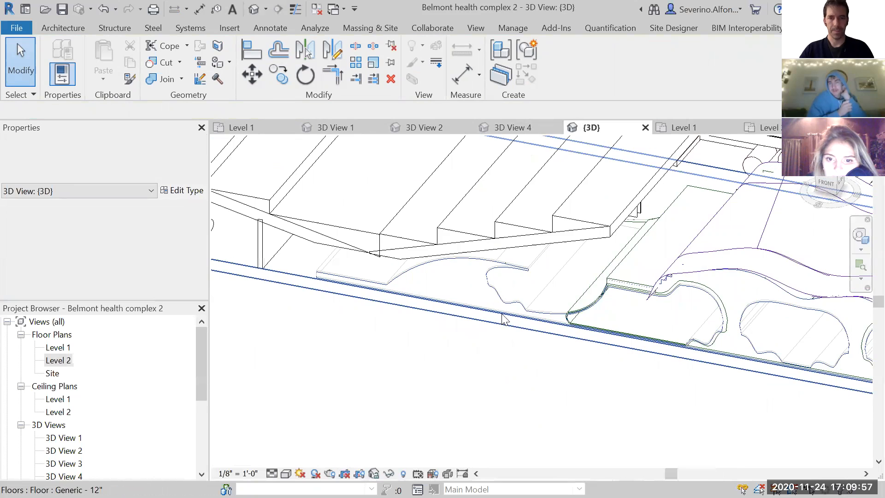
pyautogui.click(68, 29)
pyautogui.click(166, 62)
pyautogui.click(120, 114)
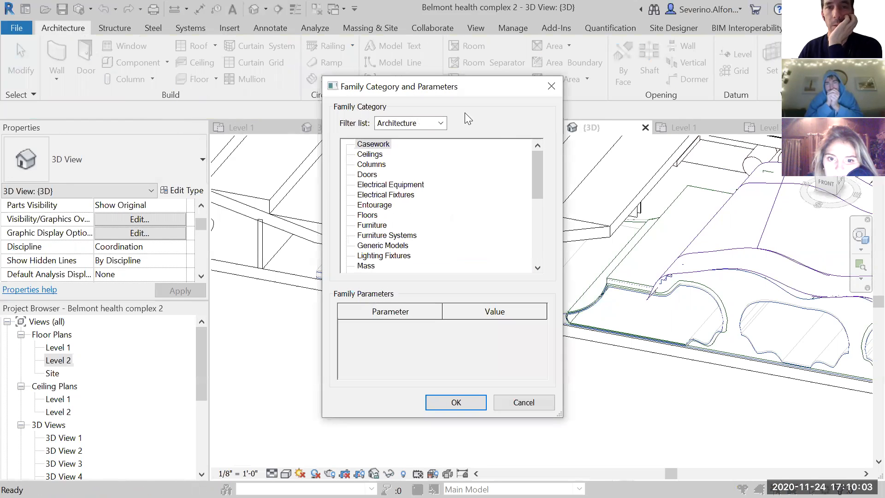
pyautogui.click(394, 194)
pyautogui.click(378, 225)
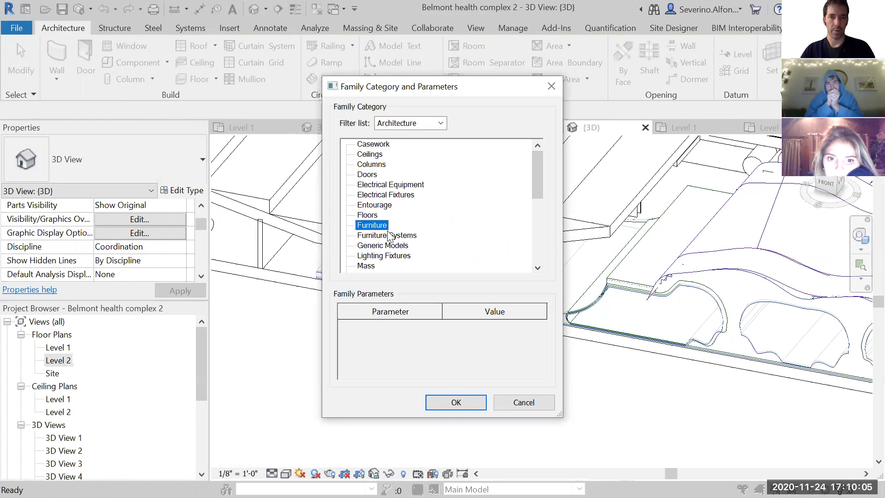
pyautogui.click(461, 402)
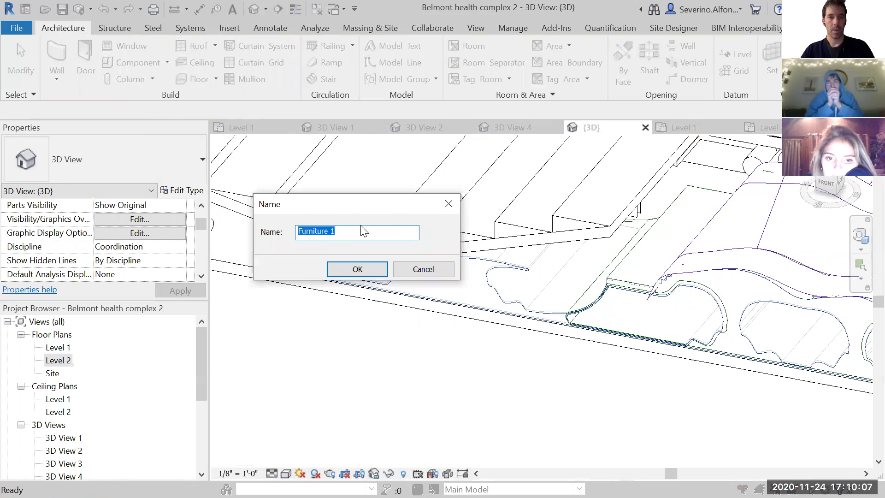
pyautogui.click(358, 231)
pyautogui.write('Floor Cool')
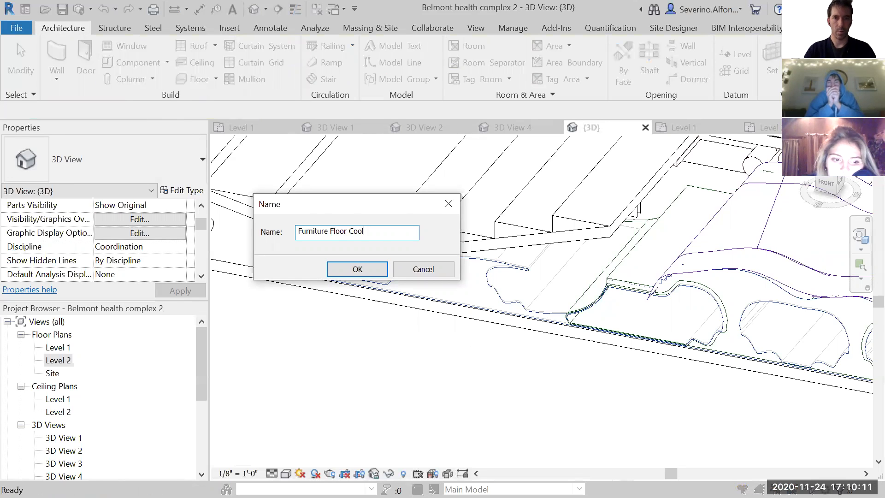
pyautogui.press('Return')
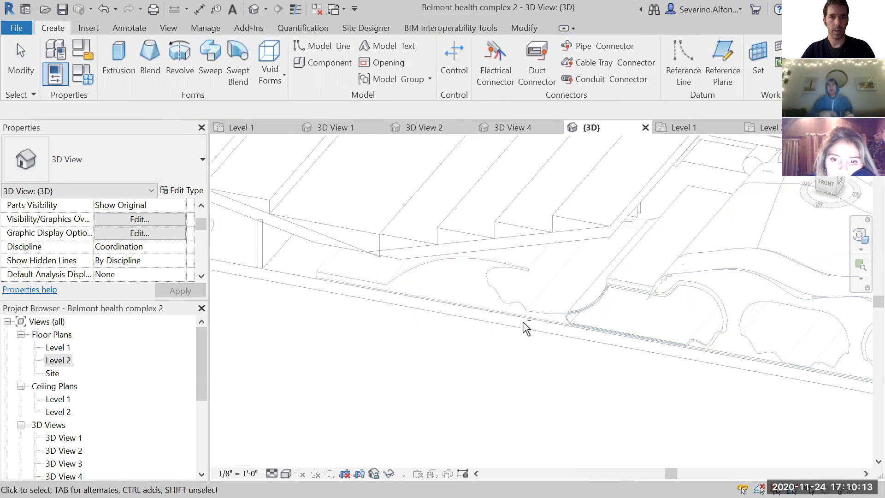
# - Start an extrusion for the furniture and set its work plane to the front face of the Generic - 12" floor, checking it with Show
pyautogui.scroll(-1, 521, 321)
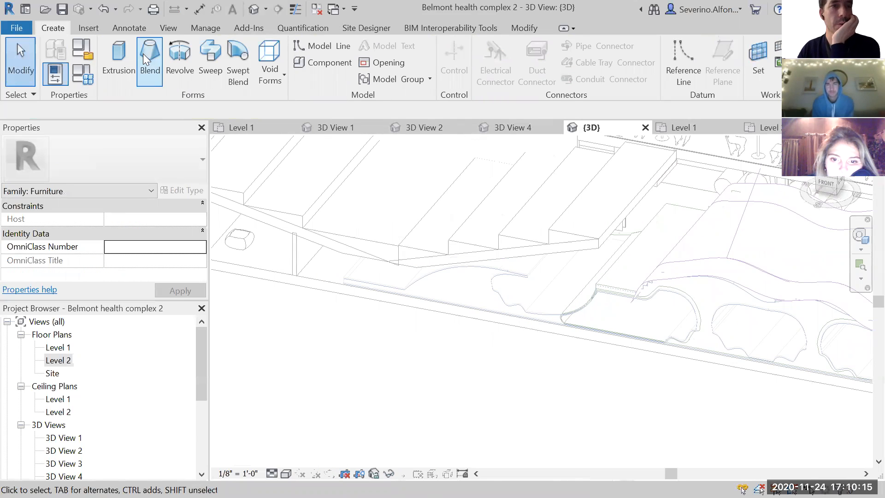
pyautogui.click(118, 60)
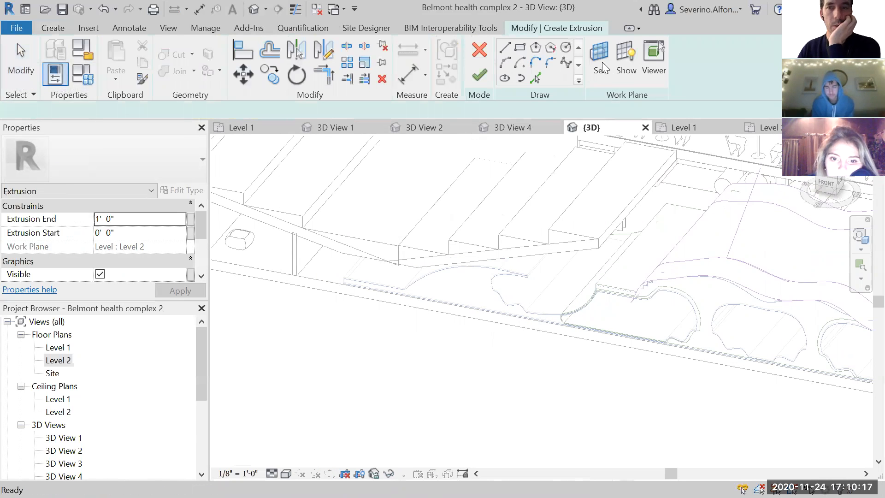
pyautogui.click(602, 62)
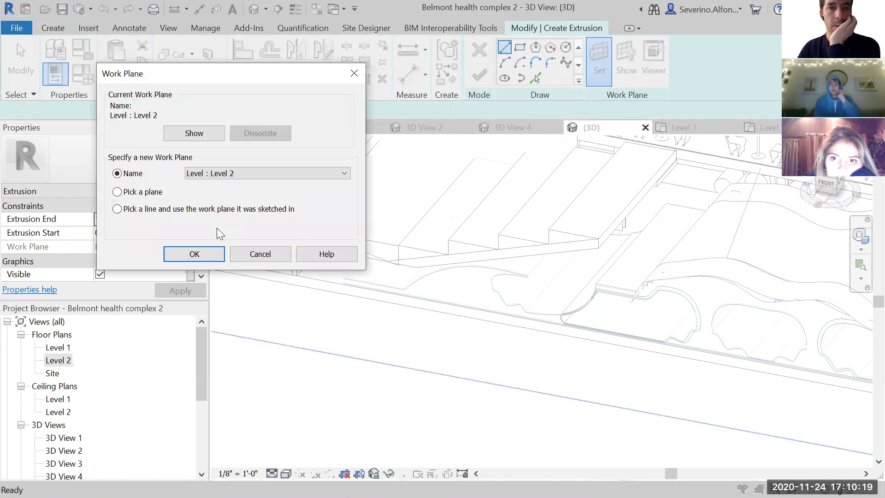
pyautogui.click(193, 255)
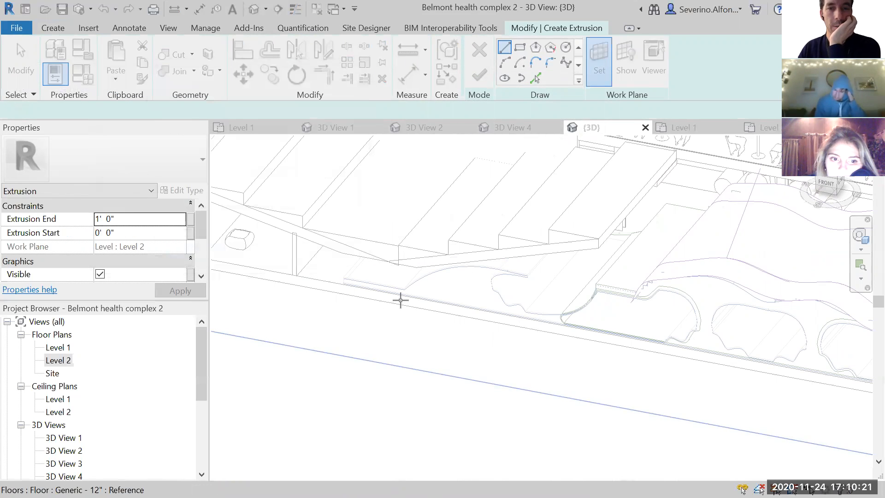
pyautogui.click(400, 302)
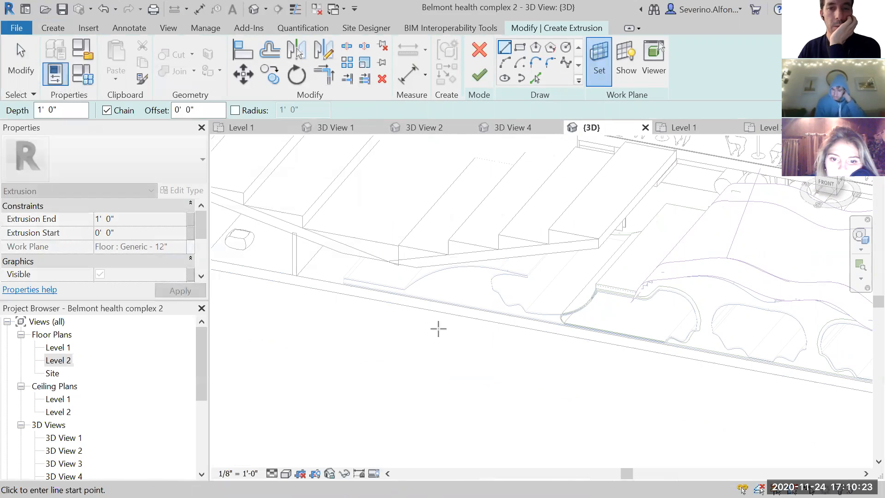
pyautogui.click(623, 64)
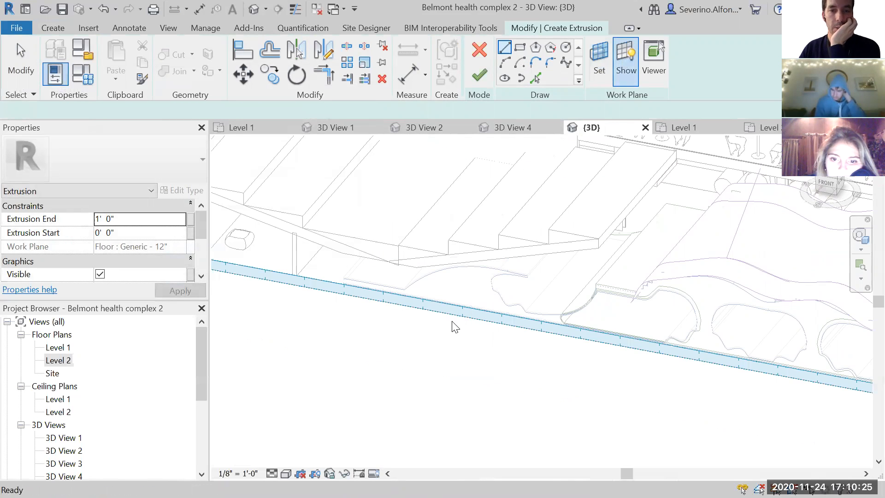
pyautogui.click(626, 61)
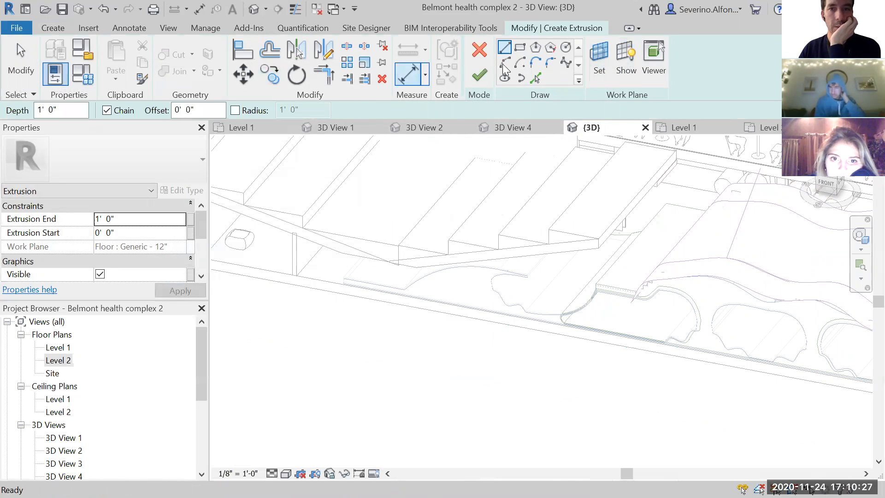
# - Examine the curved lower-level profiles along the floor's front edge for edges to use with Pick Lines
pyautogui.click(536, 77)
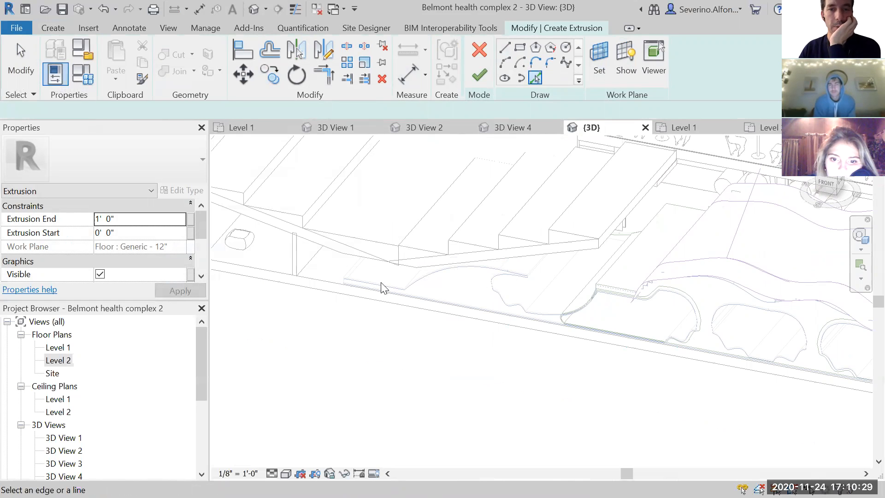
pyautogui.scroll(3, 406, 290)
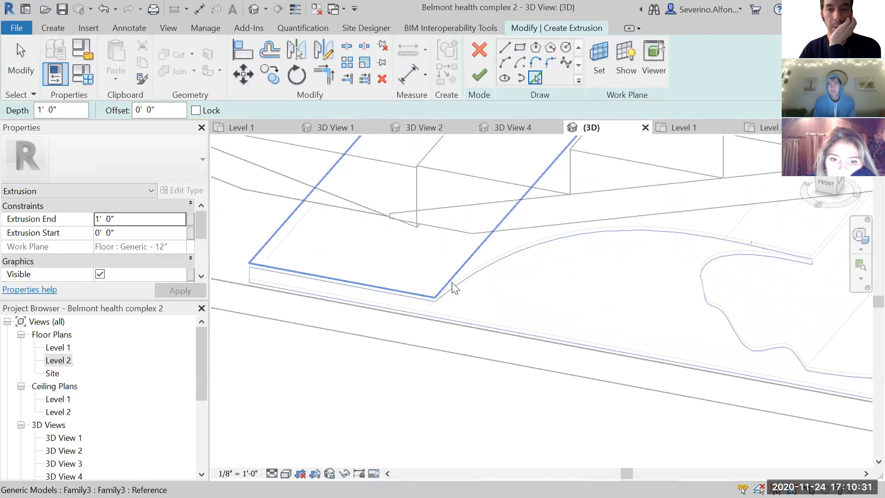
pyautogui.scroll(-2, 543, 249)
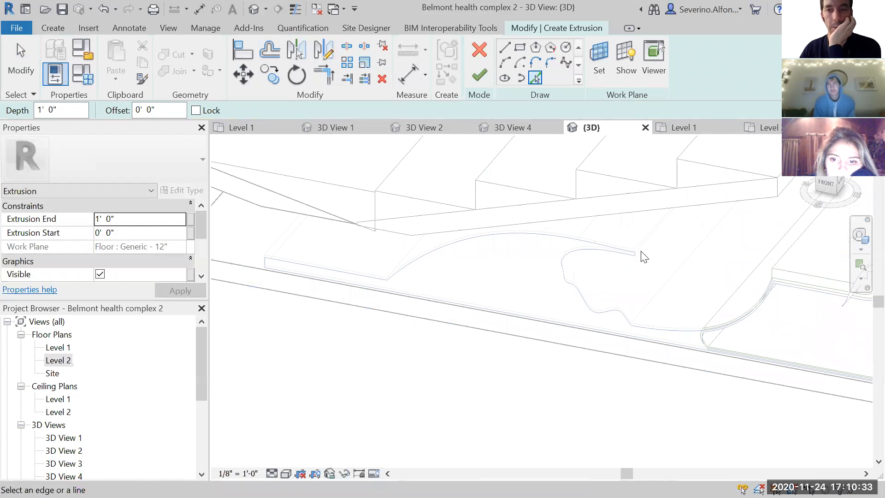
pyautogui.scroll(-1, 634, 286)
pyautogui.moveTo(599, 305); pyautogui.dragTo(359, 267, button='middle')
pyautogui.scroll(-1, 584, 296)
pyautogui.scroll(-2, 569, 276)
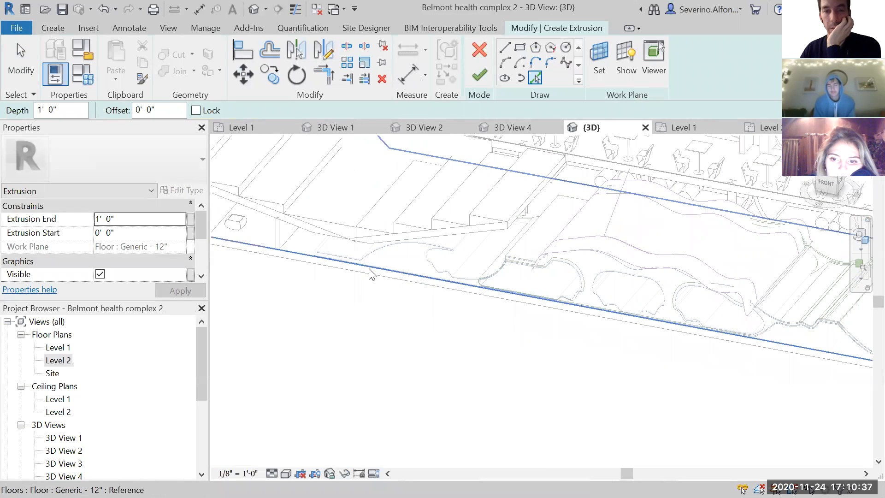
pyautogui.moveTo(686, 301); pyautogui.dragTo(488, 281, button='middle')
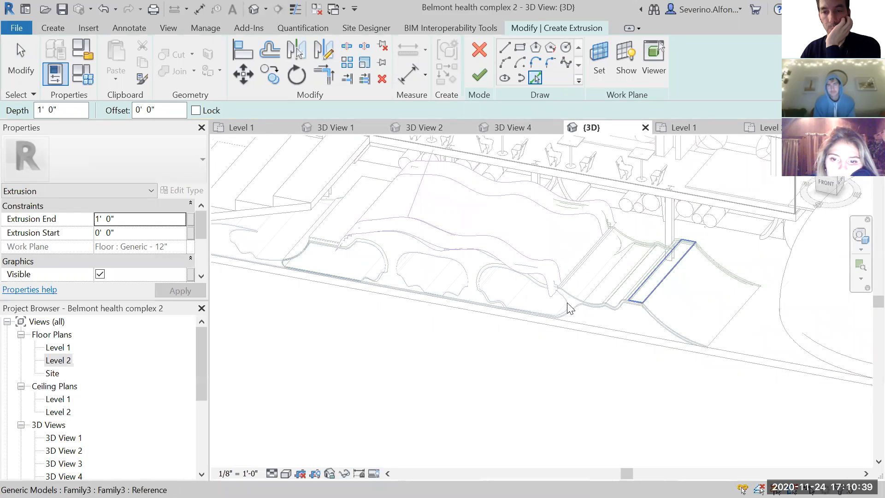
pyautogui.scroll(4, 524, 317)
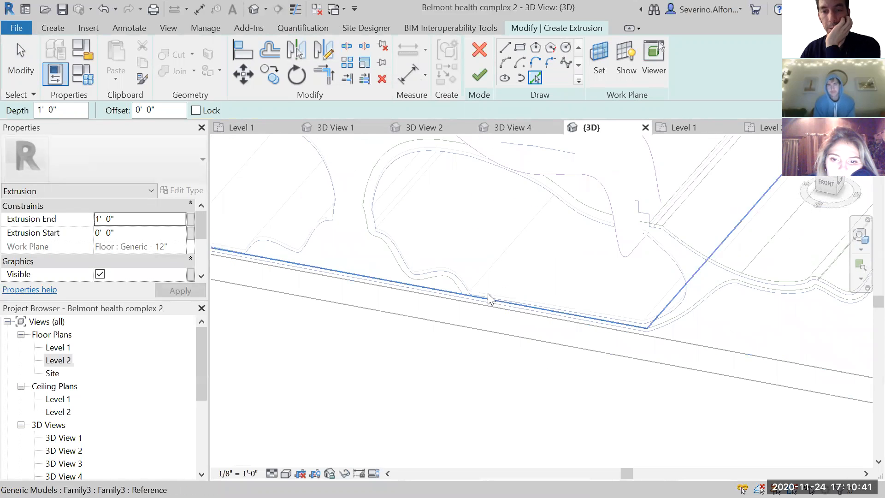
pyautogui.scroll(2, 493, 277)
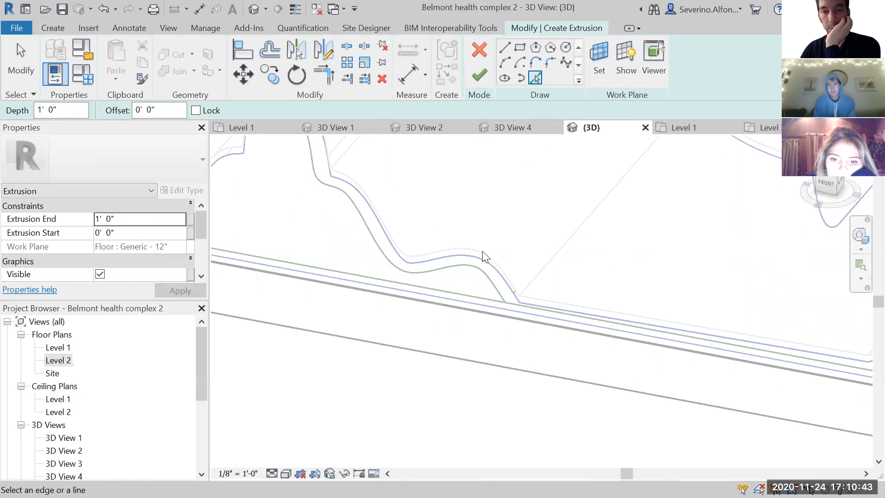
pyautogui.scroll(-1, 372, 216)
pyautogui.moveTo(373, 217); pyautogui.dragTo(535, 283, button='middle')
pyautogui.scroll(-2, 511, 300)
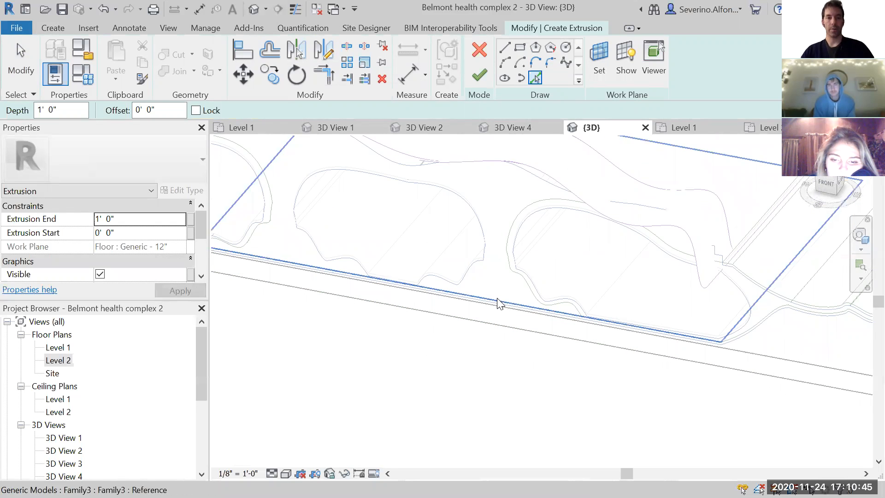
pyautogui.scroll(-2, 491, 302)
pyautogui.scroll(-1, 473, 320)
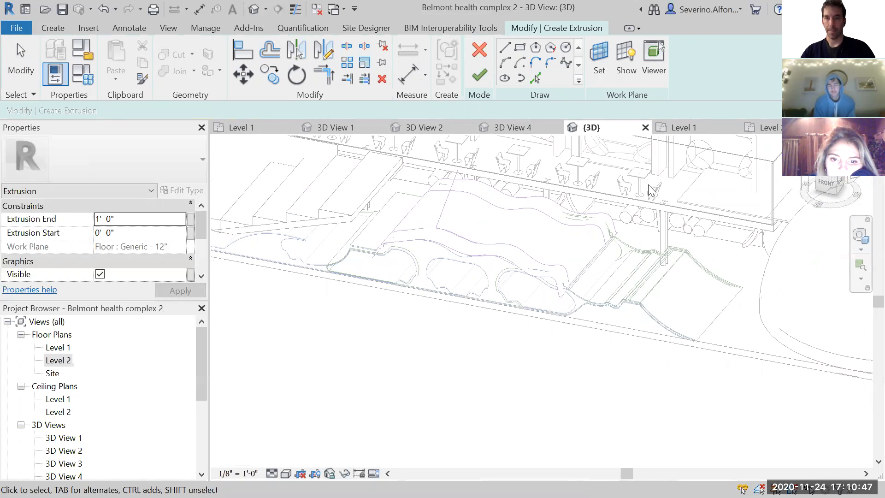
pyautogui.scroll(-1, 466, 286)
pyautogui.moveTo(466, 286); pyautogui.dragTo(494, 306, button='middle')
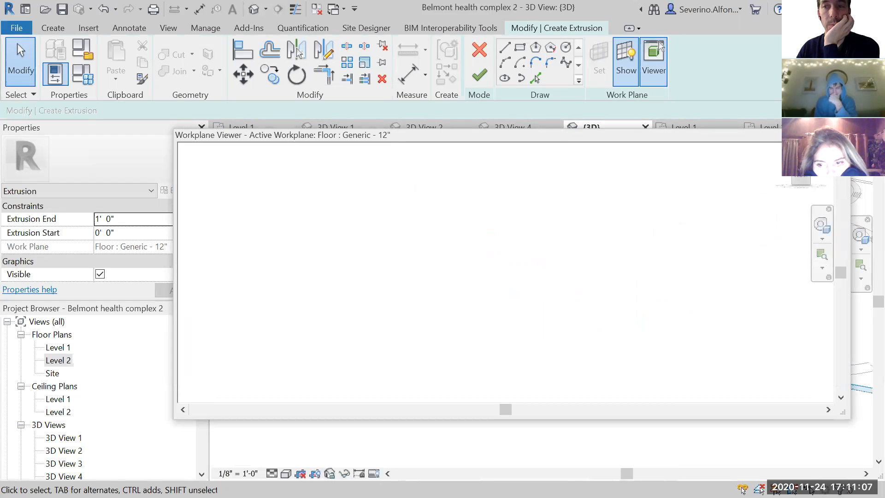
# - Examine the curved profiles and the floor edge straight on from the front, and discard the extrusion sketch
pyautogui.click(839, 135)
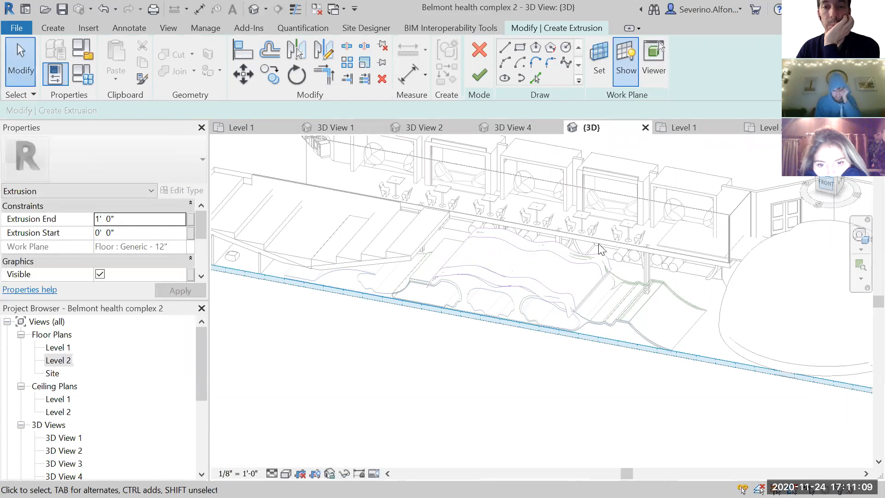
pyautogui.scroll(-10, 599, 249)
pyautogui.scroll(10, 570, 335)
pyautogui.moveTo(430, 331); pyautogui.dragTo(629, 268, button='middle')
pyautogui.scroll(3, 420, 277)
pyautogui.moveTo(477, 262); pyautogui.dragTo(548, 269, button='middle')
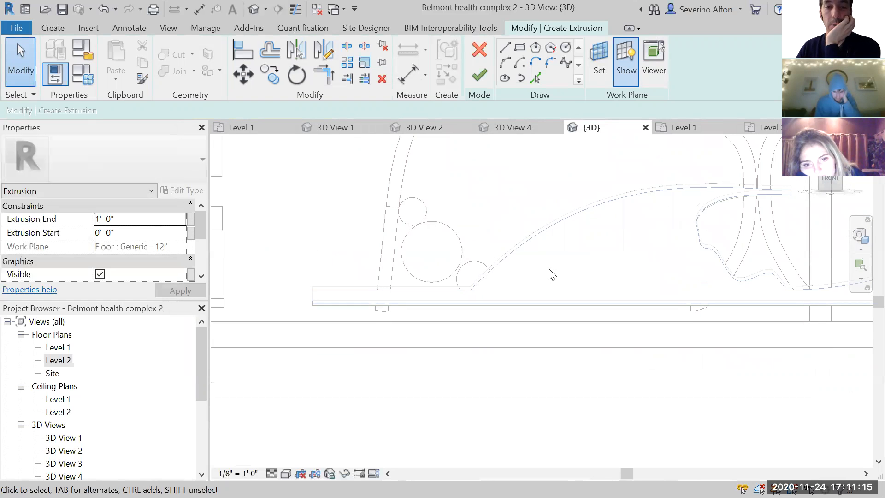
pyautogui.scroll(-2, 481, 321)
pyautogui.moveTo(624, 321); pyautogui.dragTo(430, 292, button='middle')
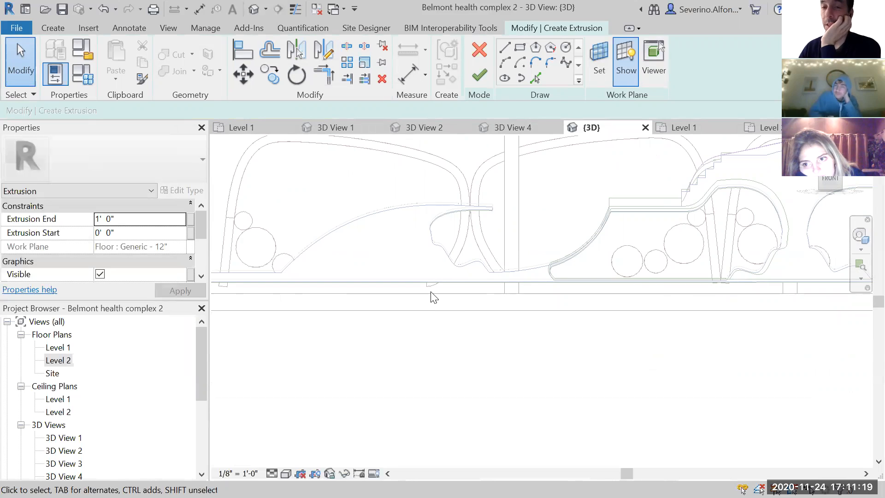
pyautogui.scroll(-1, 430, 292)
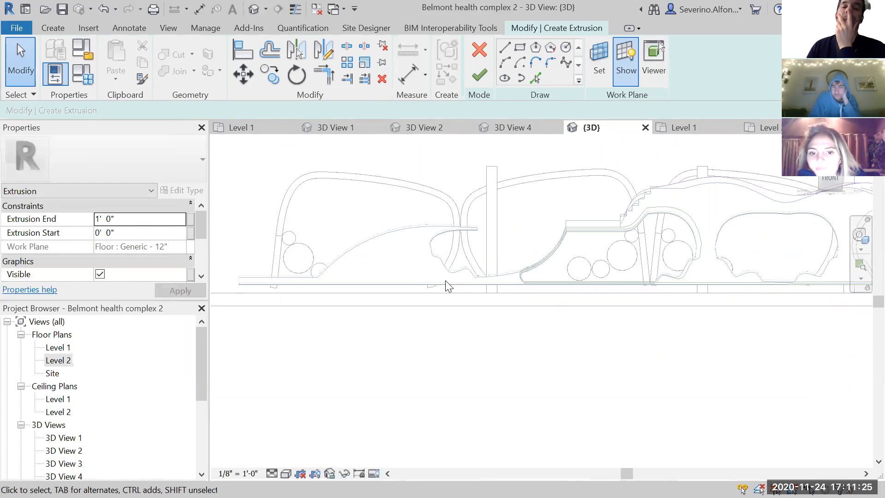
pyautogui.scroll(-1, 443, 280)
pyautogui.scroll(-1, 440, 311)
pyautogui.moveTo(440, 310); pyautogui.dragTo(525, 312, button='middle')
pyautogui.scroll(2, 524, 312)
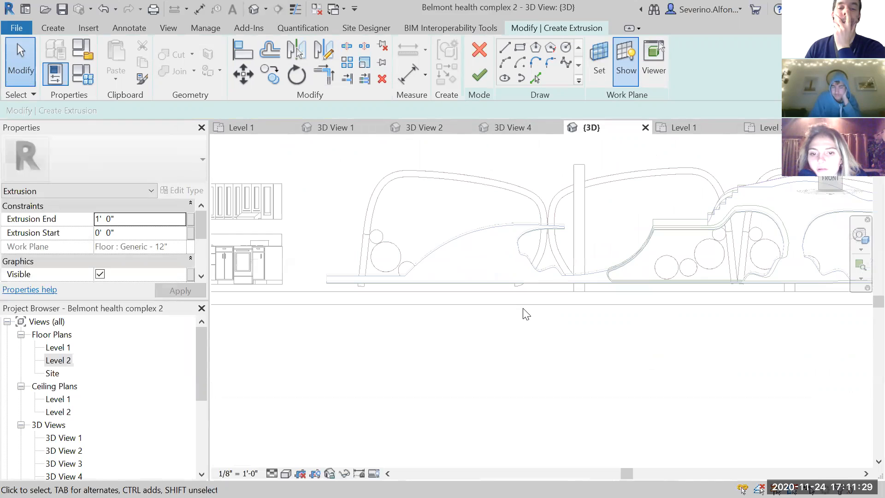
pyautogui.scroll(3, 456, 243)
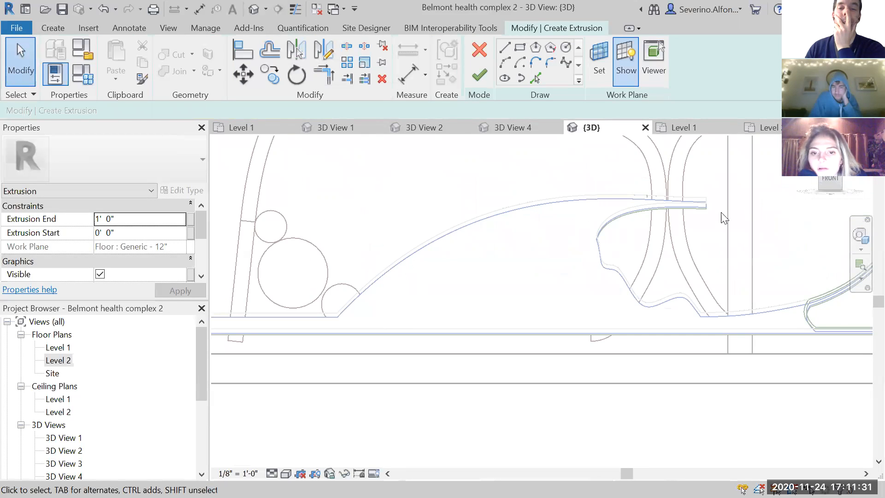
pyautogui.scroll(-2, 717, 241)
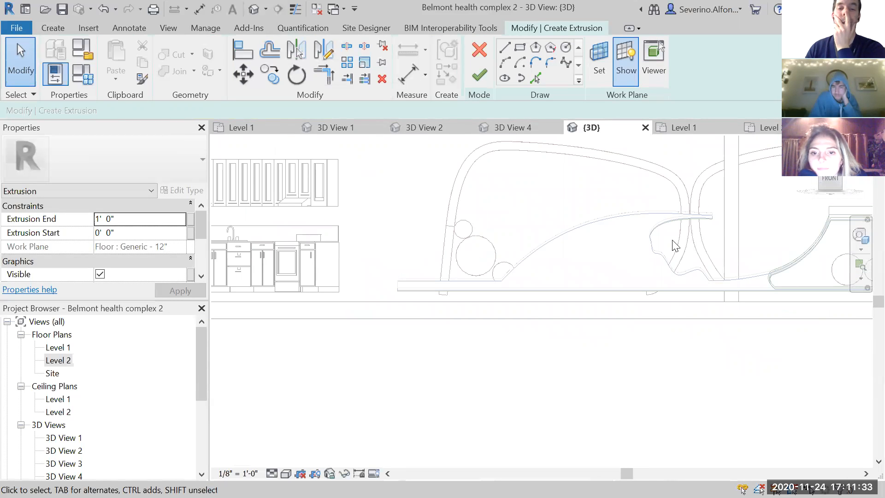
pyautogui.click(477, 57)
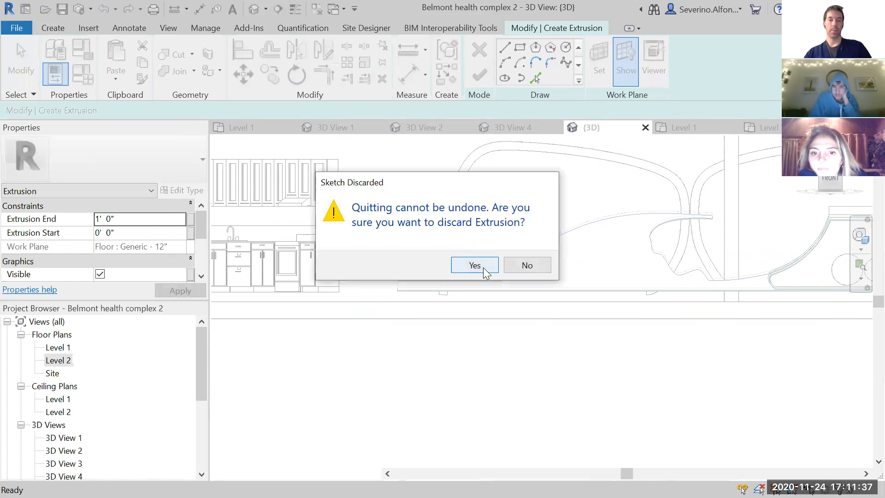
pyautogui.click(482, 267)
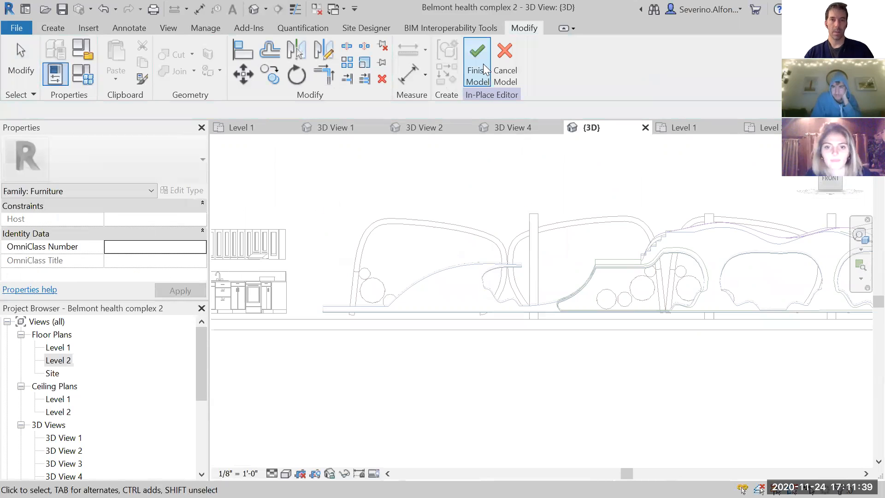
# - Try to sketch another extrusion with straight lines on the Level 2 work plane, and cancel the in-place furniture model
pyautogui.click(52, 28)
pyautogui.click(119, 60)
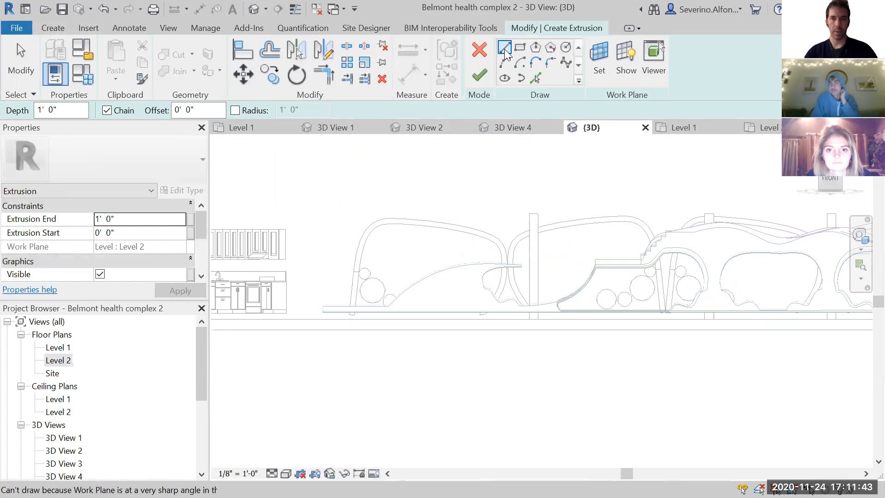
pyautogui.click(505, 48)
pyautogui.scroll(4, 350, 314)
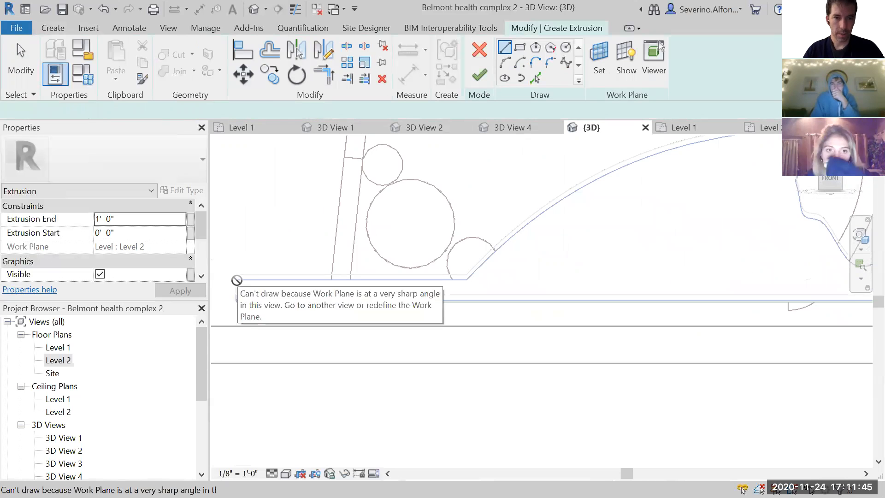
pyautogui.scroll(-3, 364, 276)
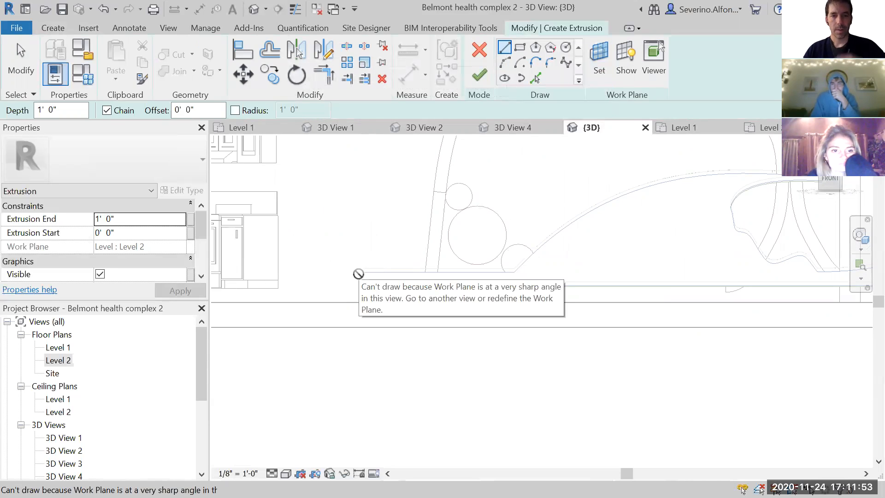
pyautogui.scroll(-2, 349, 285)
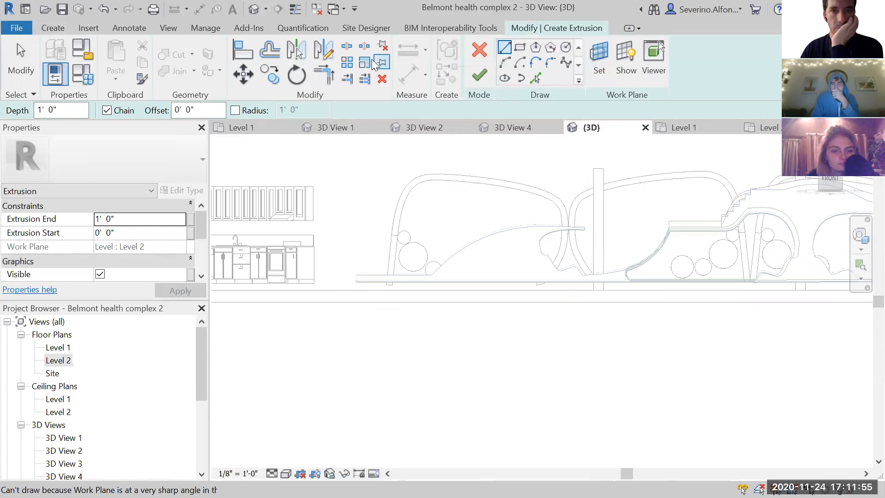
pyautogui.moveTo(584, 289)
pyautogui.mouseDown(button='middle')
pyautogui.moveTo(551, 318)
pyautogui.moveTo(432, 321)
pyautogui.mouseUp(button='middle')
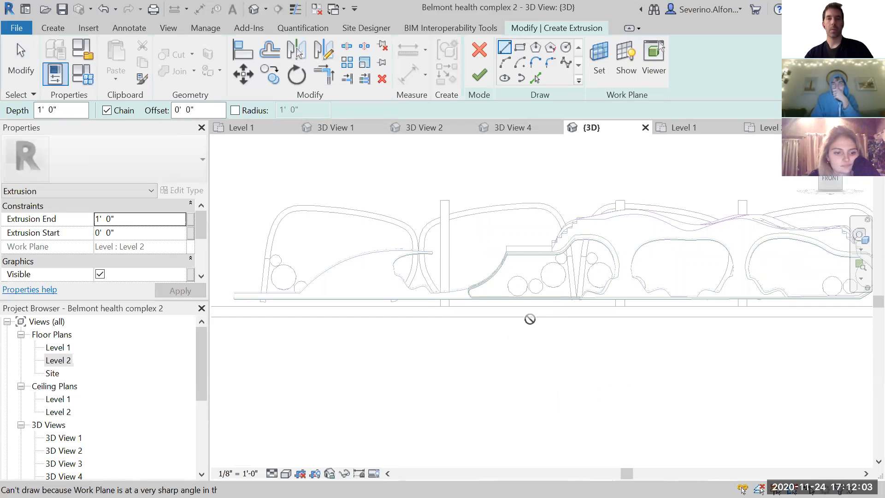
pyautogui.click(484, 51)
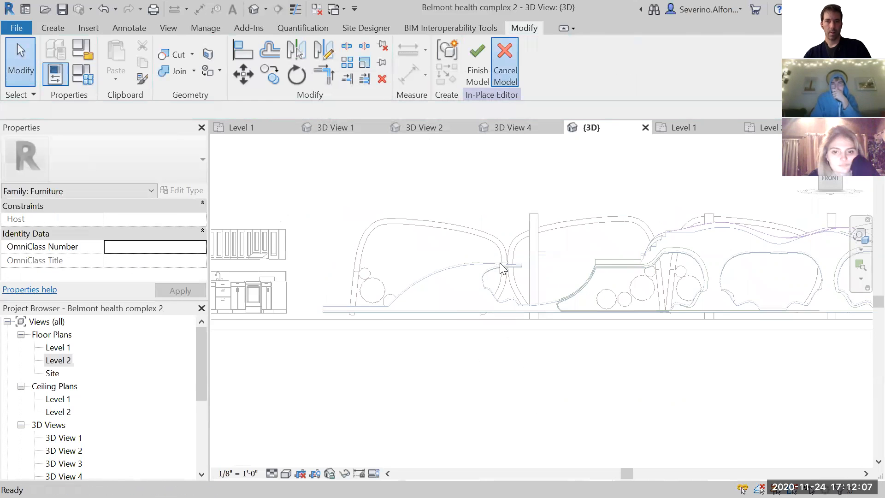
pyautogui.press('super')
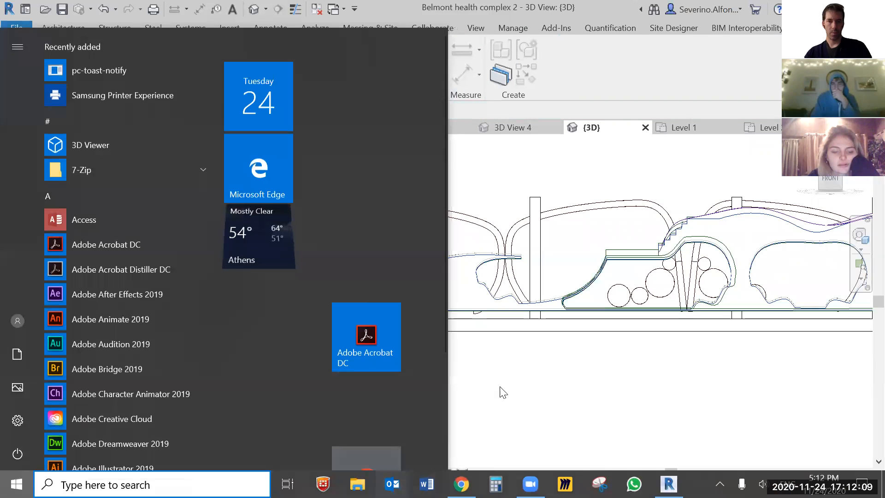
pyautogui.click(501, 386)
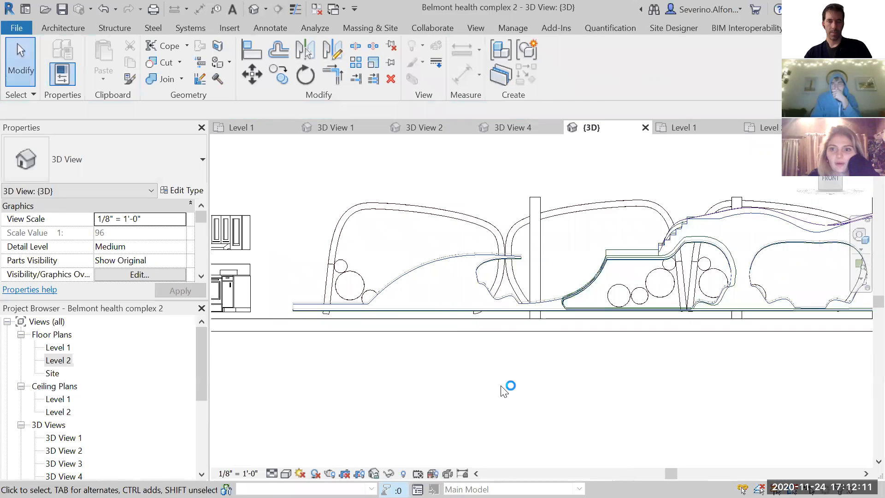
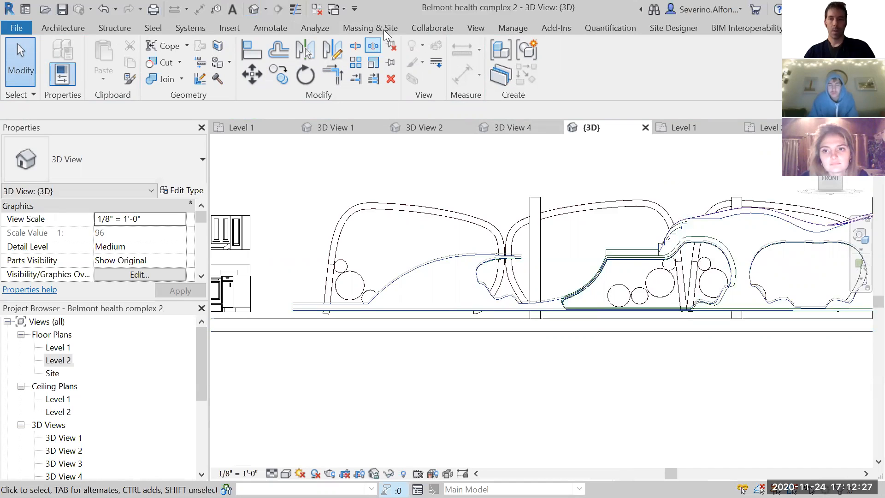
# - Close all inactive views and bring up the default 3D view of the curved lower-level profiles
pyautogui.click(317, 9)
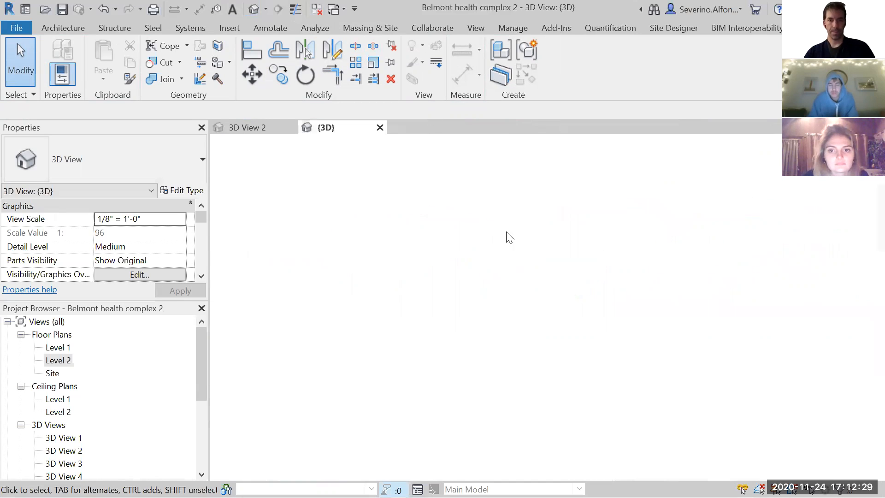
pyautogui.moveTo(478, 366); pyautogui.dragTo(226, 371, button='middle')
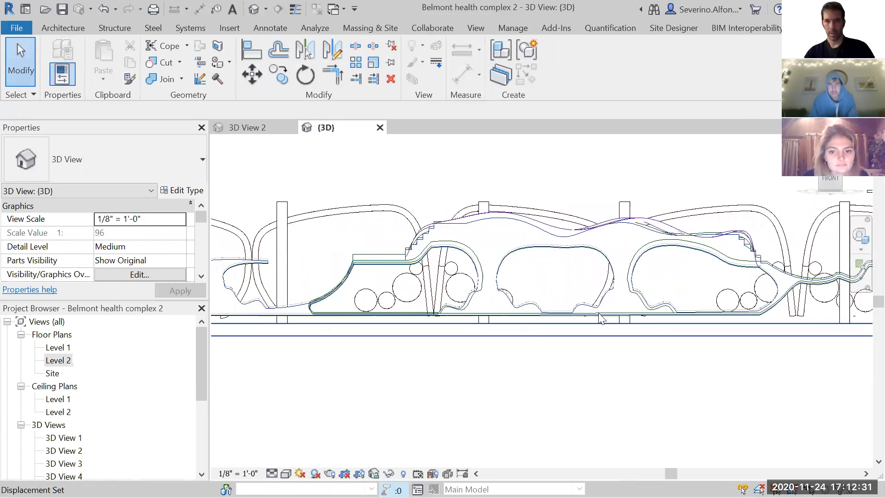
pyautogui.scroll(1, 705, 267)
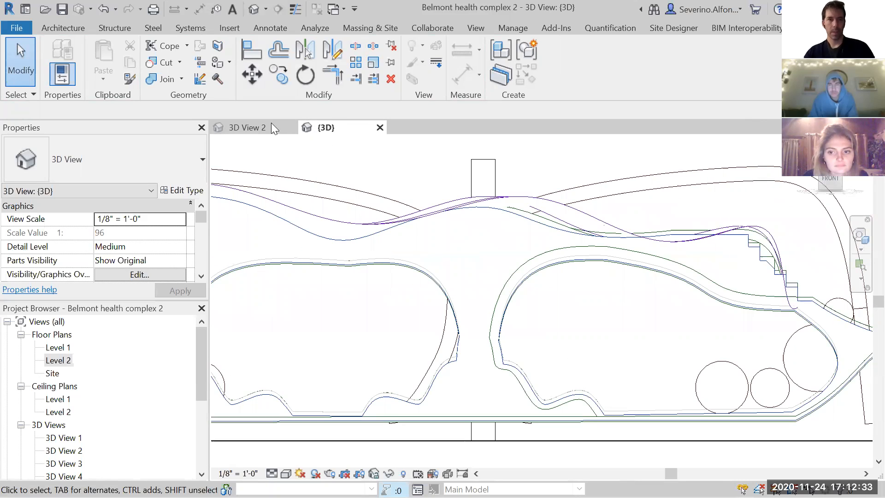
pyautogui.click(254, 9)
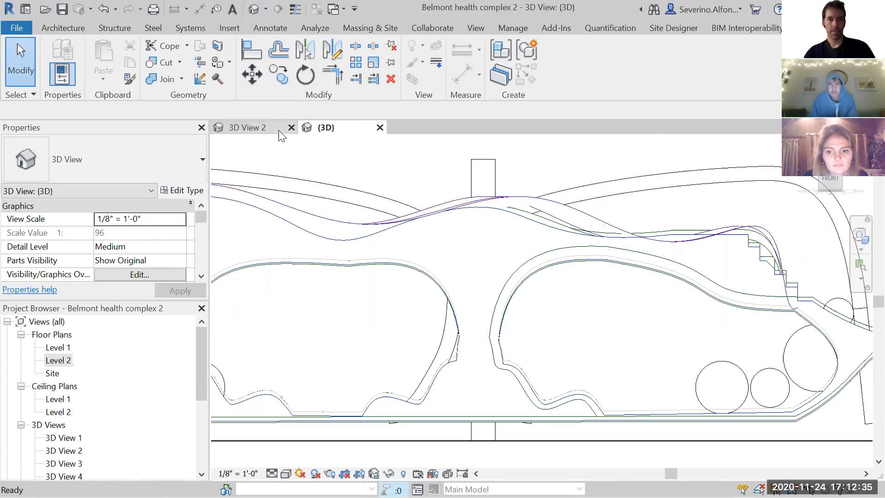
# - Examine the curved profiles and their depth along the floor's front edge from an oblique 3D angle
pyautogui.keyDown('shift'); pyautogui.moveTo(588, 244); pyautogui.dragTo(543, 293, button='middle'); pyautogui.keyUp('shift')
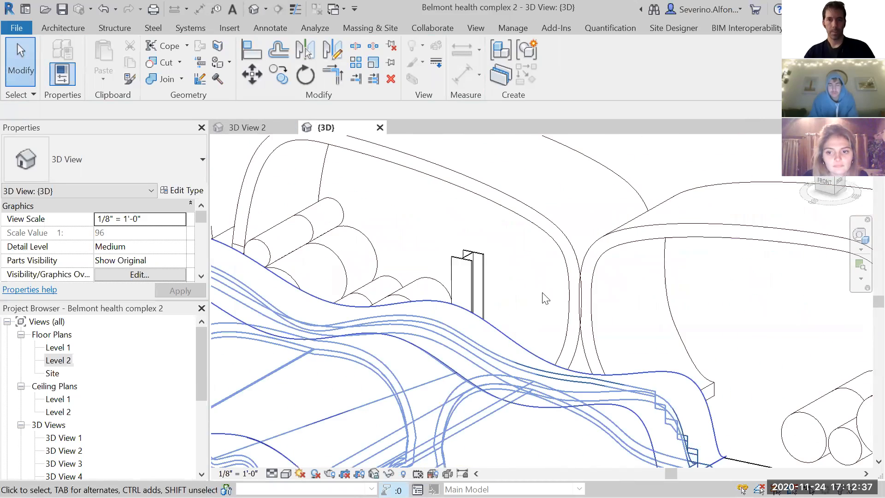
pyautogui.scroll(-2, 542, 293)
pyautogui.moveTo(668, 174); pyautogui.dragTo(657, 193, button='middle')
pyautogui.scroll(-1, 552, 300)
pyautogui.moveTo(304, 454); pyautogui.dragTo(447, 304, button='middle')
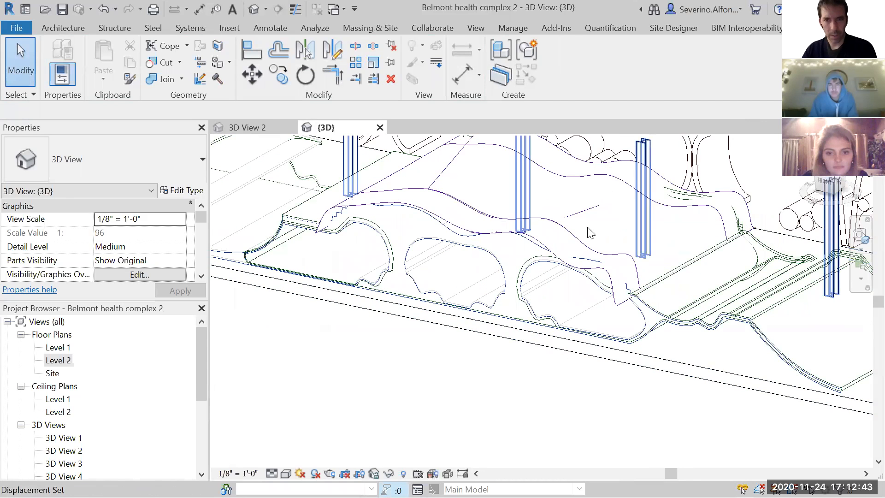
pyautogui.moveTo(612, 394); pyautogui.dragTo(601, 395, button='middle')
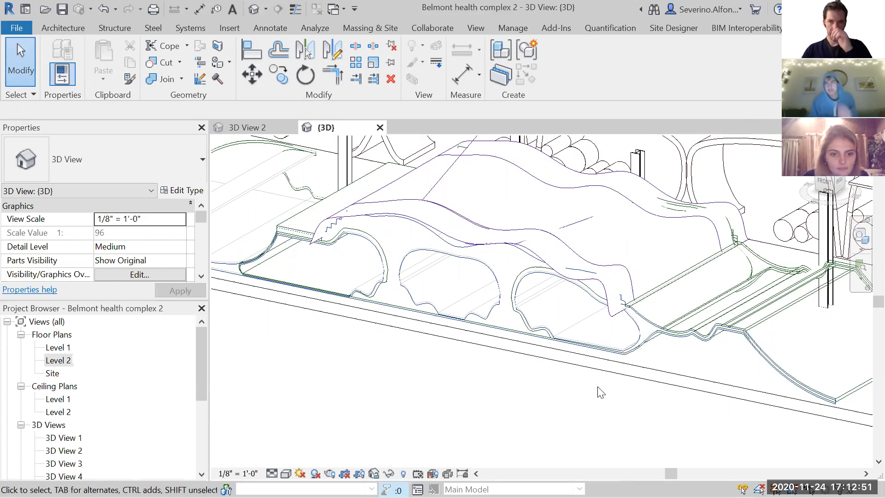
pyautogui.scroll(-4, 450, 389)
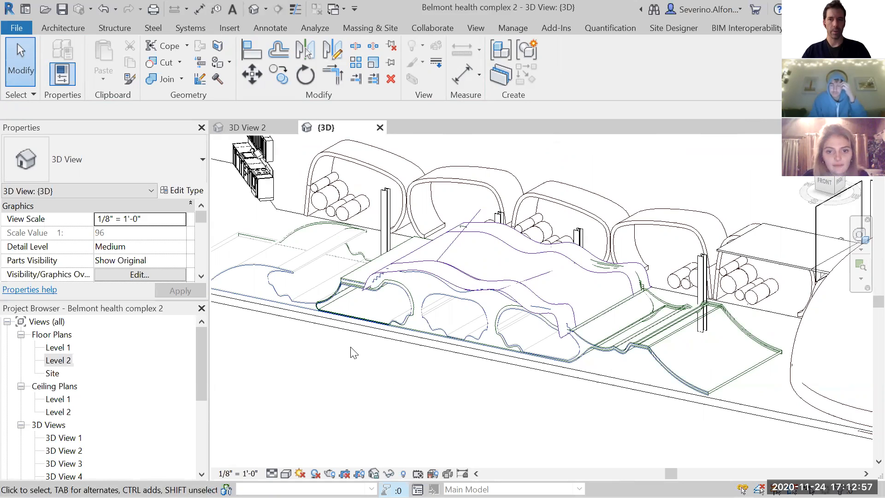
pyautogui.hotkey('alt', 'Tab')
pyautogui.hotkey('alt', 'Tab')
pyautogui.hotkey('alt', 'Tab')
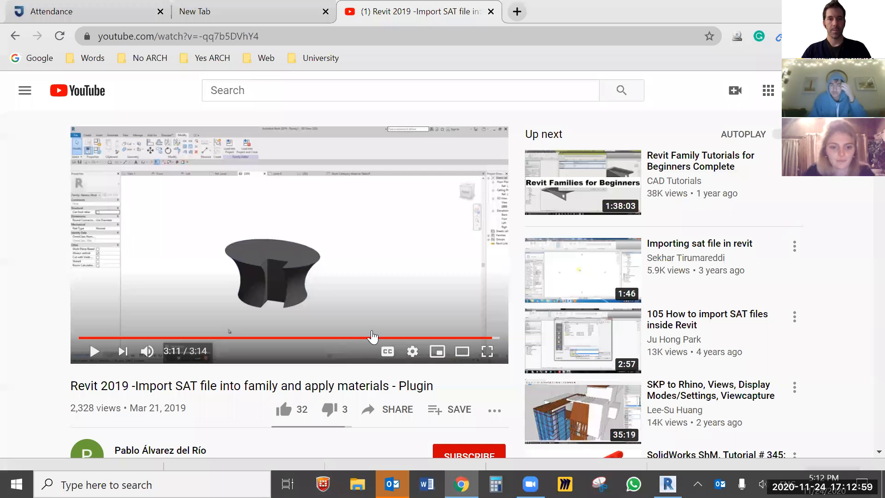
pyautogui.click(281, 23)
pyautogui.hotkey('alt', 'Tab')
pyautogui.hotkey('alt', 'Tab')
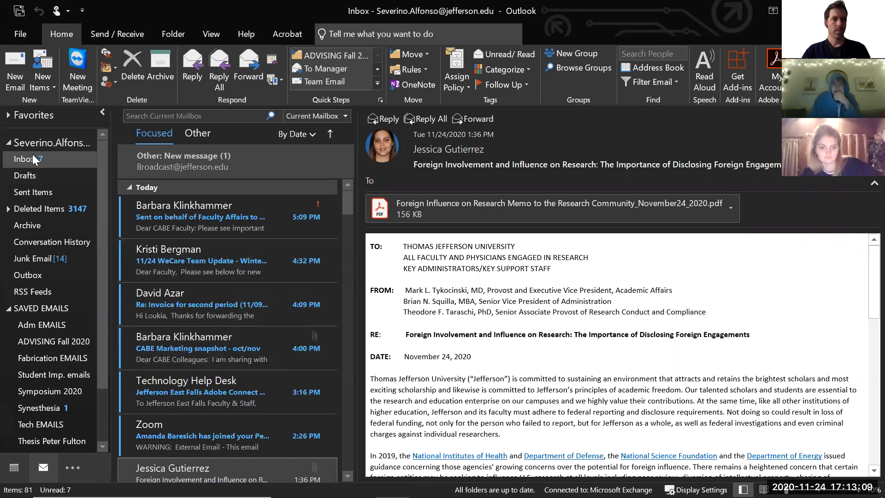
pyautogui.hotkey('alt', 'Tab')
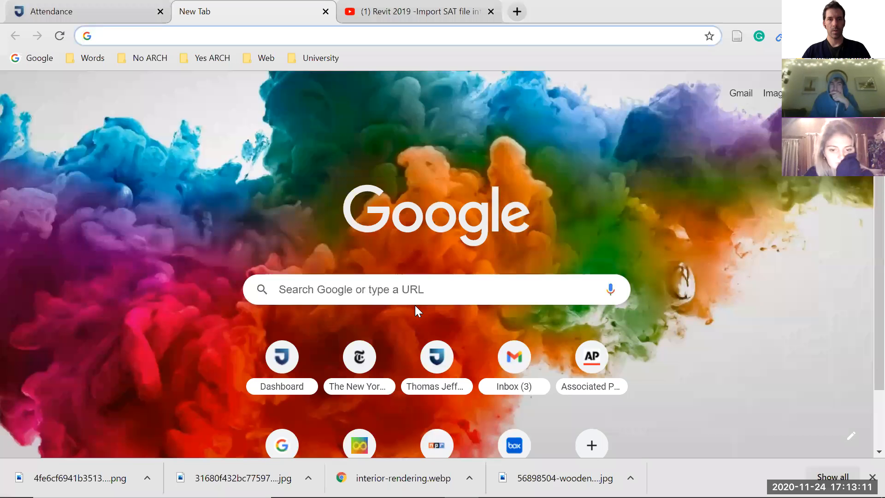
pyautogui.hotkey('alt', 'Tab')
pyautogui.press('Tab')
pyautogui.keyDown('shift'); pyautogui.moveTo(377, 357); pyautogui.dragTo(282, 261, button='middle'); pyautogui.keyUp('shift')
pyautogui.scroll(3, 275, 369)
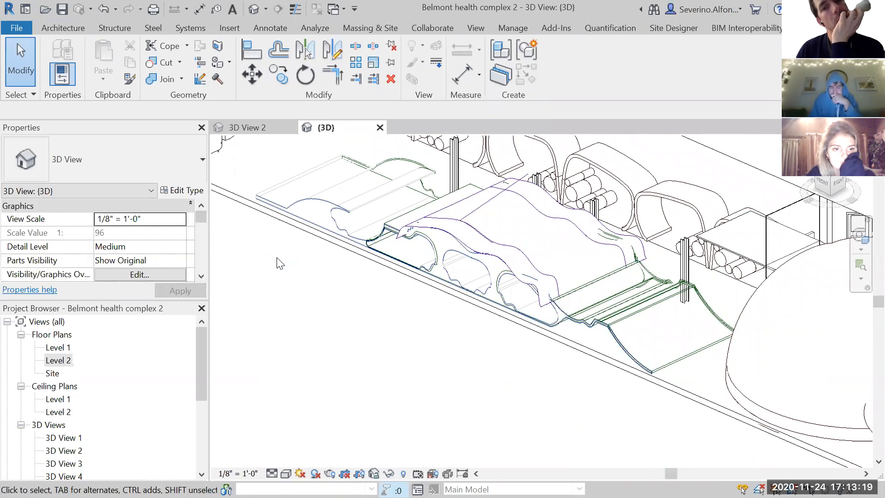
pyautogui.scroll(-2, 357, 302)
pyautogui.moveTo(358, 303); pyautogui.dragTo(328, 368, button='middle')
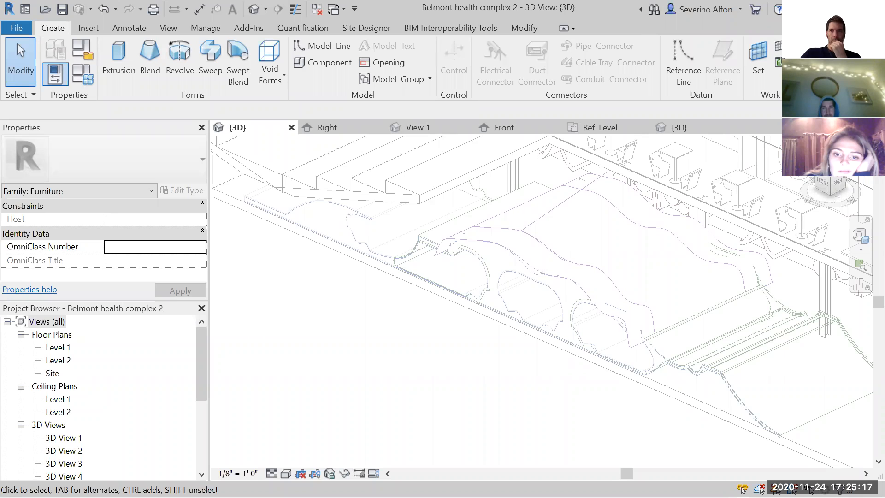
# - Start an extrusion and sketch a short vertical line from the floor edge, followed by a straight line along the flat start of the profile
pyautogui.click(123, 57)
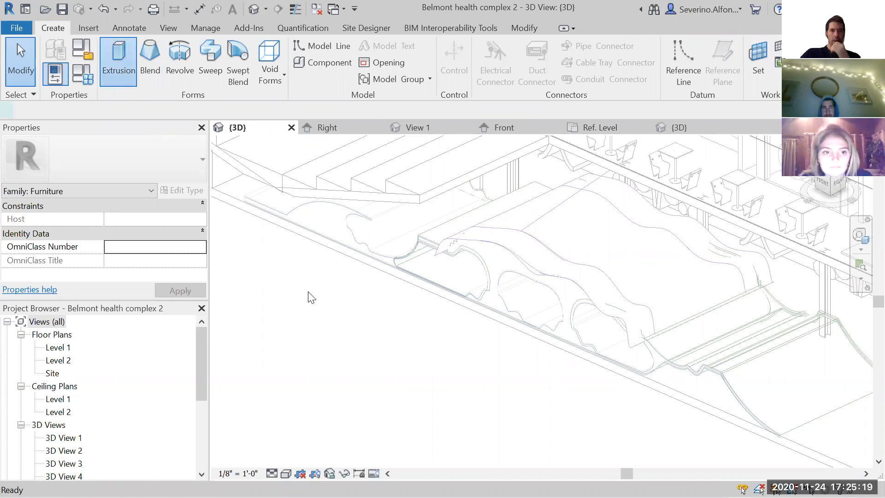
pyautogui.moveTo(335, 295)
pyautogui.mouseDown(button='middle')
pyautogui.moveTo(374, 324)
pyautogui.moveTo(420, 337)
pyautogui.mouseUp(button='middle')
pyautogui.scroll(-1, 419, 338)
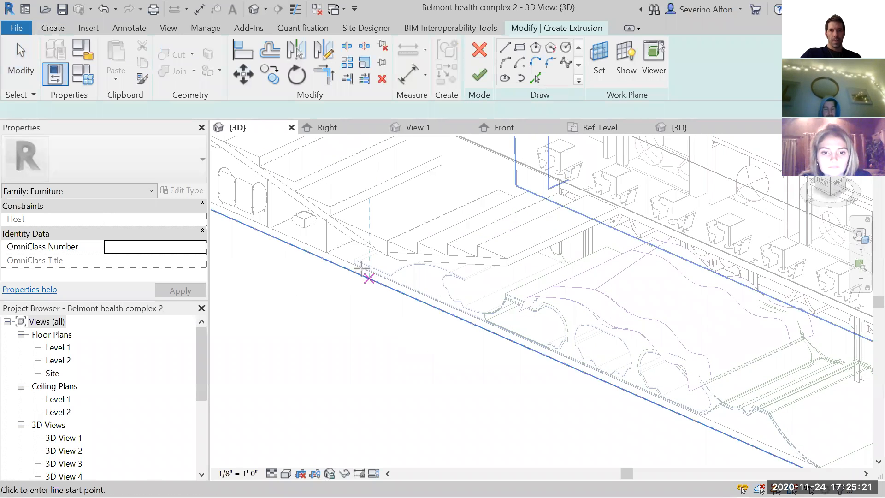
pyautogui.scroll(5, 362, 267)
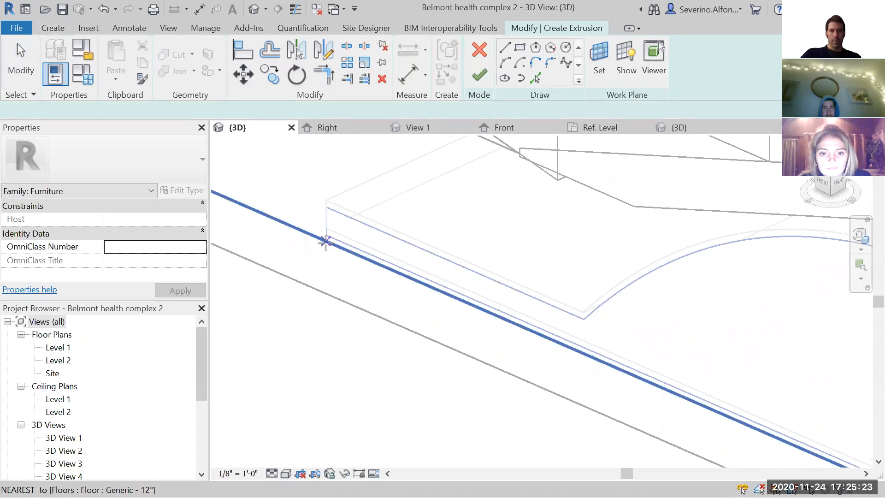
pyautogui.click(325, 241)
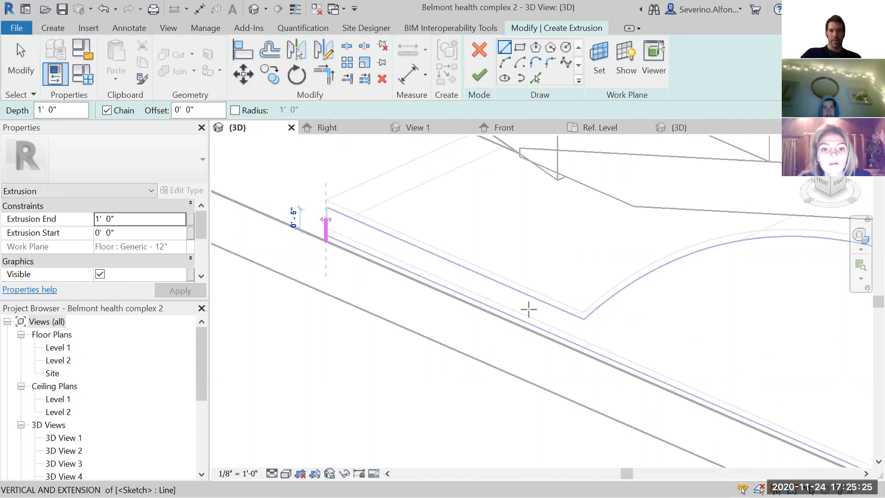
pyautogui.click(571, 326)
pyautogui.scroll(-1, 619, 328)
pyautogui.moveTo(620, 328); pyautogui.dragTo(362, 302, button='middle')
pyautogui.press('Escape')
pyautogui.press('Escape')
# - Trace the first arch with a spline from the end of the straight line to the arch's far tip
pyautogui.click(565, 62)
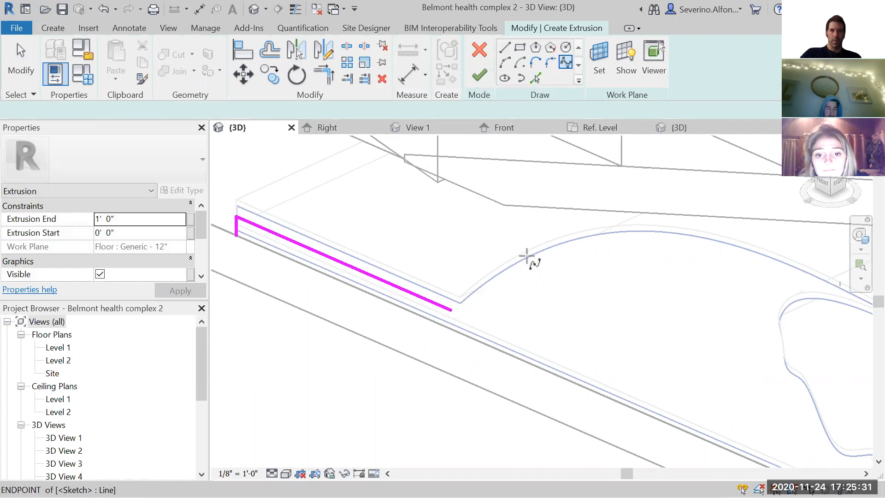
pyautogui.click(524, 250)
pyautogui.moveTo(677, 254); pyautogui.dragTo(514, 242, button='middle')
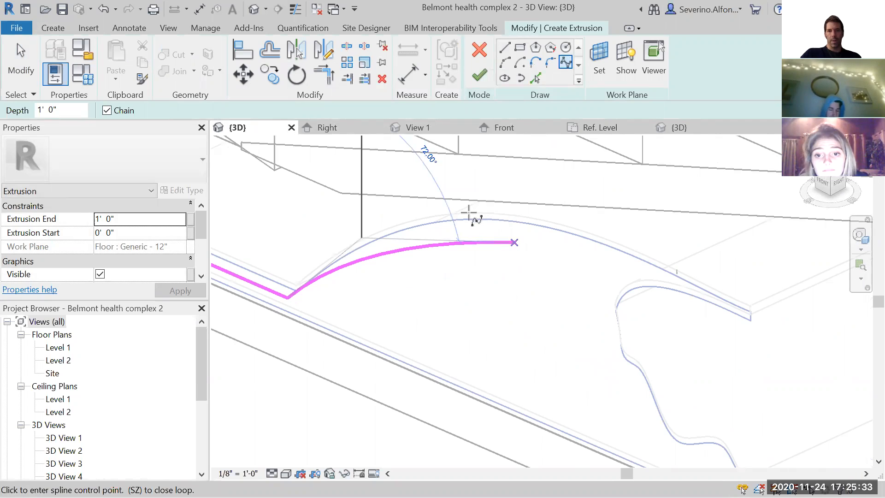
pyautogui.click(468, 213)
pyautogui.click(597, 239)
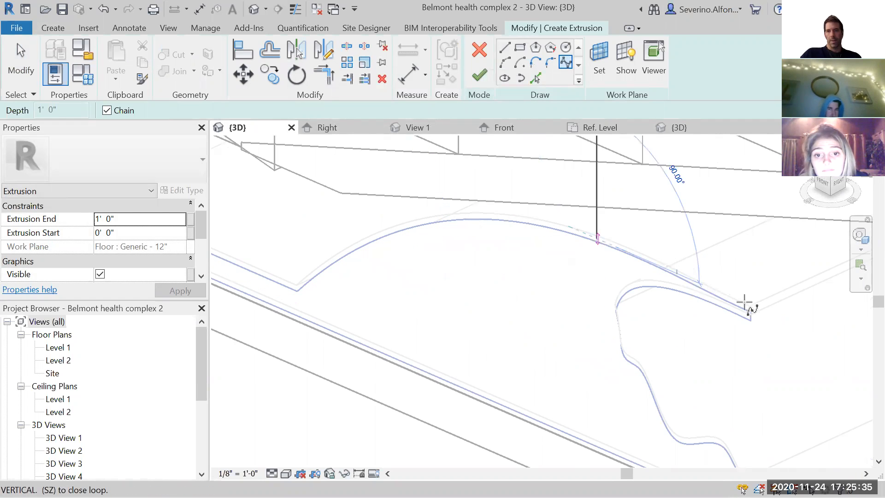
pyautogui.click(747, 305)
pyautogui.press('Escape')
pyautogui.press('Escape')
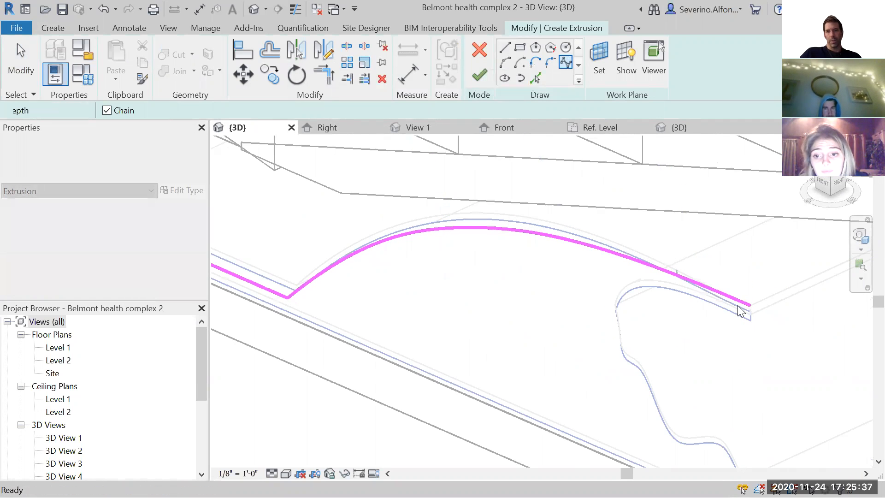
# - Draw a vertical line about 2 5/8 inches long down from the spline's end at the arch tip
pyautogui.click(504, 47)
pyautogui.click(749, 304)
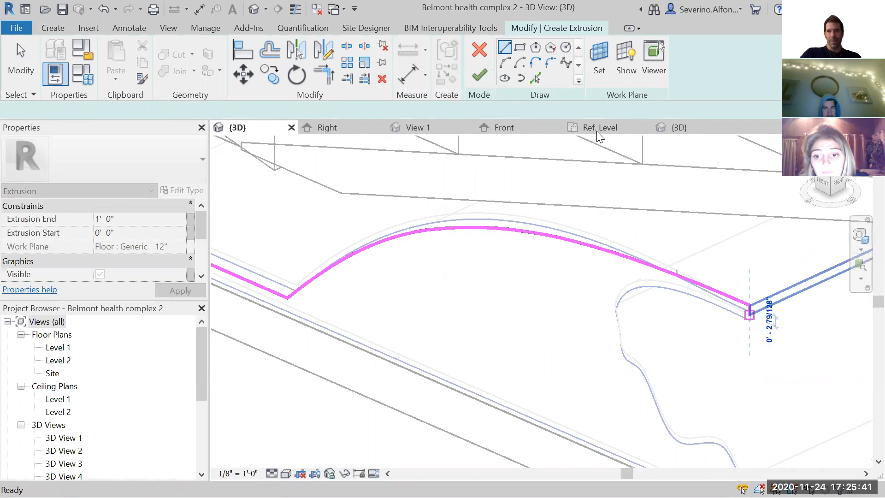
pyautogui.press('Escape')
# - Trace the wavy underside of the first arch with a spline from the short vertical line down to the corner near the floor
pyautogui.click(565, 63)
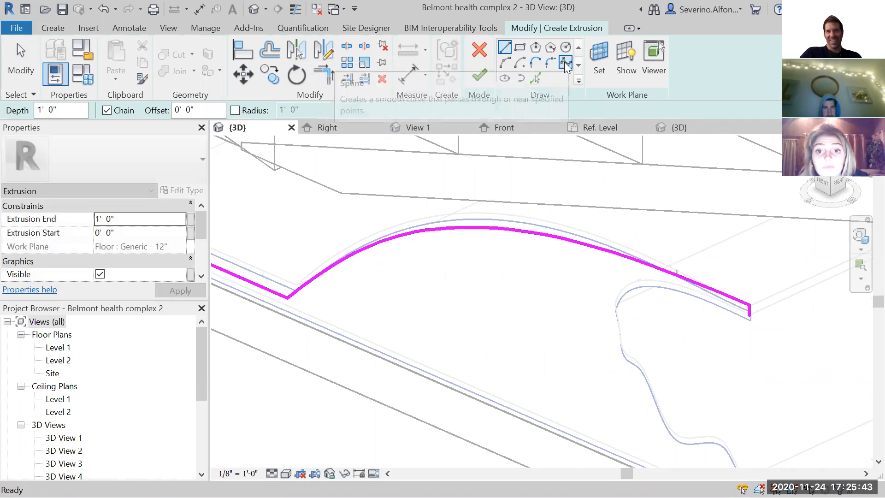
pyautogui.click(749, 315)
pyautogui.click(641, 288)
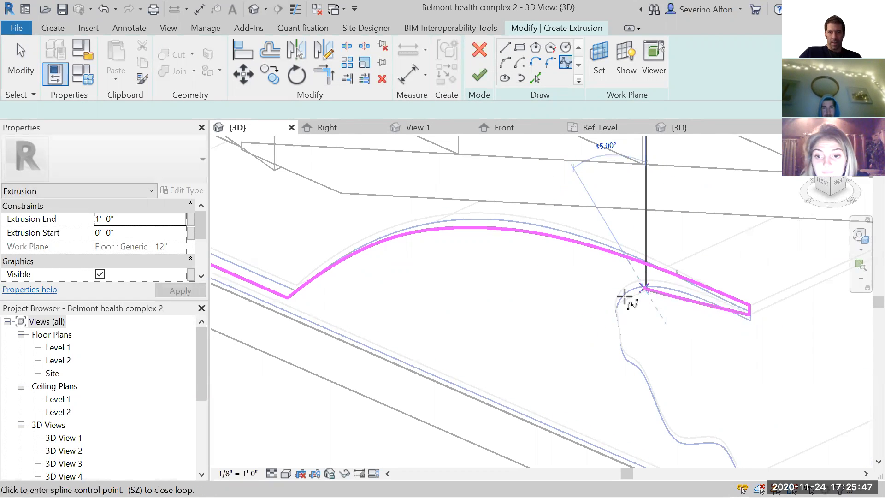
pyautogui.scroll(2, 625, 296)
pyautogui.moveTo(604, 371); pyautogui.dragTo(594, 289, button='middle')
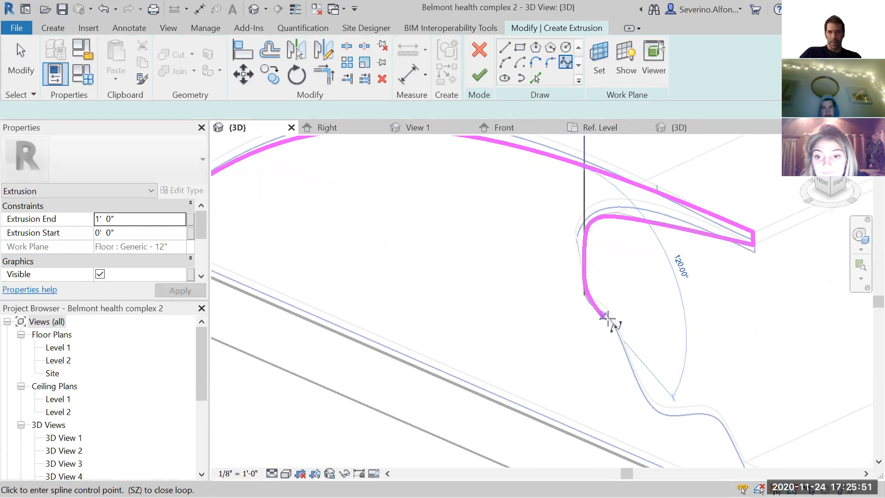
pyautogui.click(625, 351)
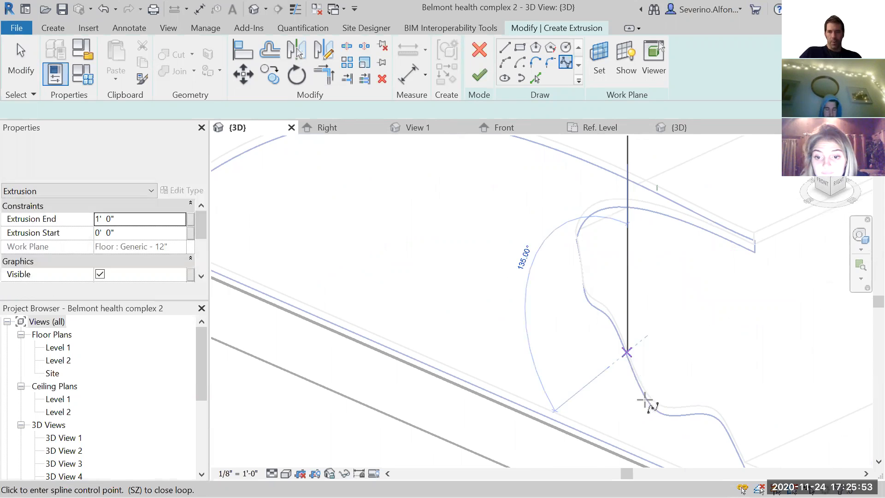
pyautogui.click(645, 400)
pyautogui.click(666, 415)
pyautogui.click(699, 414)
pyautogui.moveTo(718, 414); pyautogui.dragTo(509, 229, button='middle')
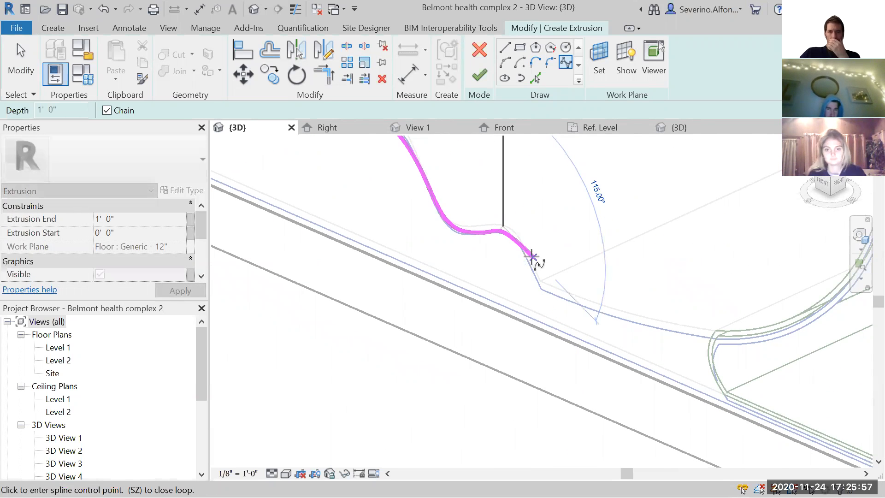
pyautogui.click(529, 269)
pyautogui.click(539, 292)
pyautogui.press('Escape')
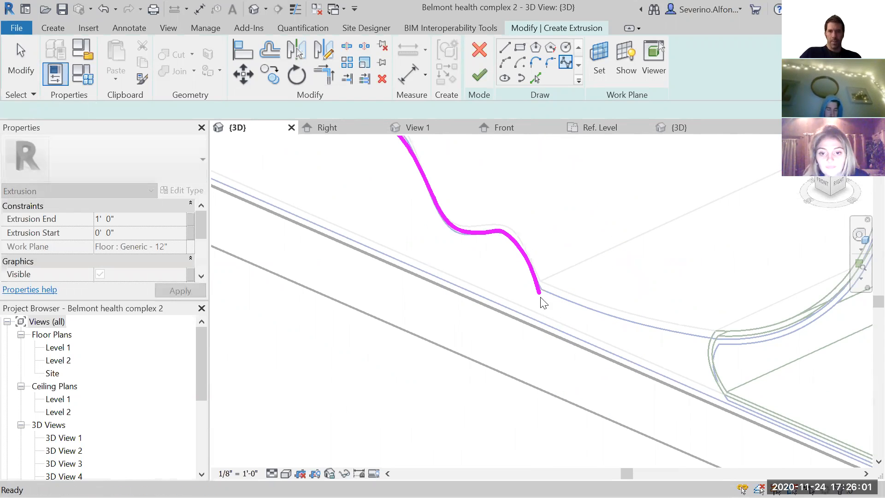
# - Trace the concave curve with a spline from the low corner up to the endpoint of the adjoining Family3 generic model
pyautogui.click(539, 294)
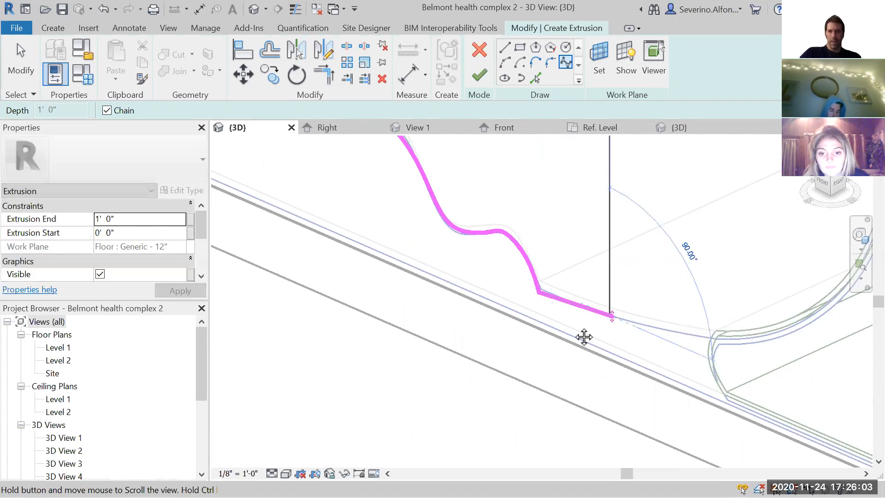
pyautogui.moveTo(584, 335); pyautogui.dragTo(542, 326, button='middle')
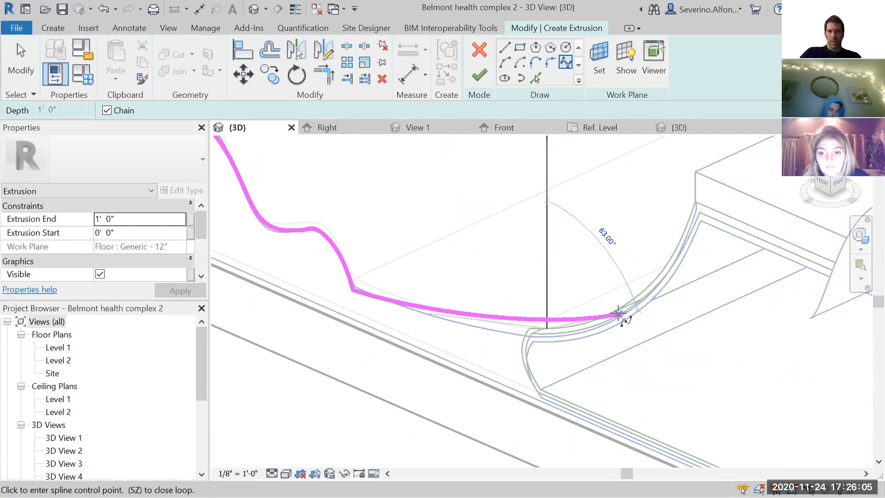
pyautogui.moveTo(536, 269); pyautogui.dragTo(349, 253, button='middle')
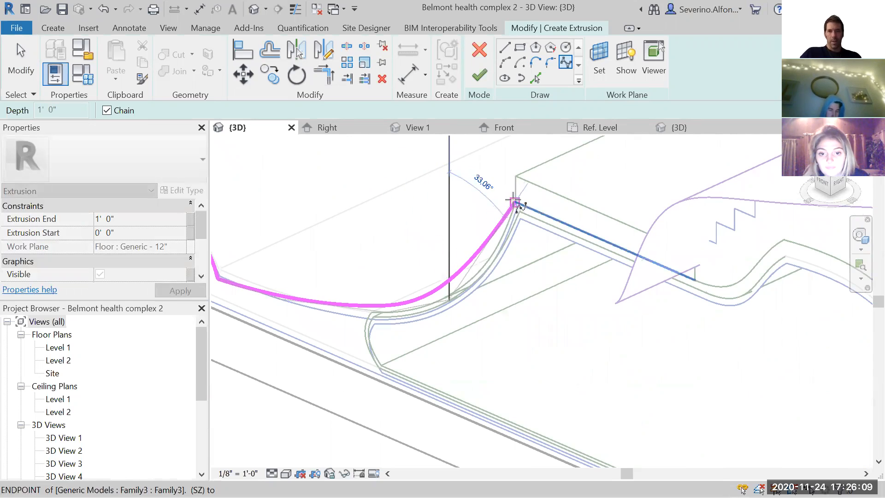
pyautogui.click(514, 202)
pyautogui.press('Escape')
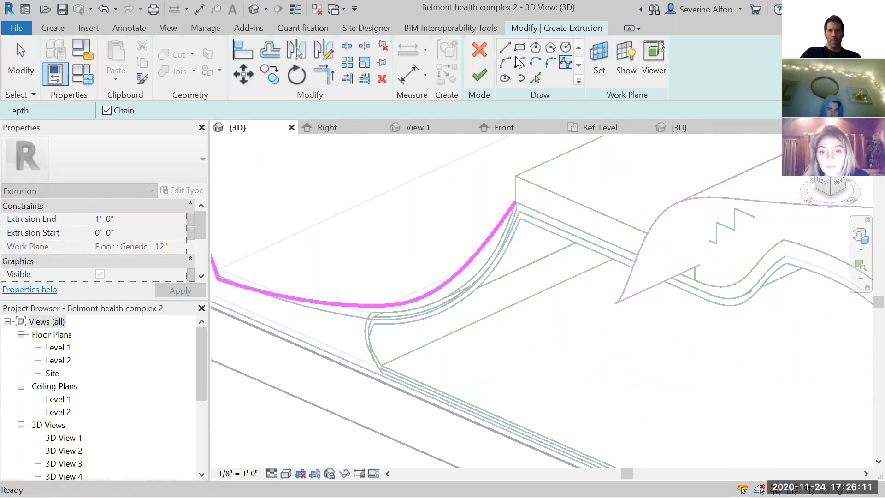
# - Draw a straight line about 4' 3 1/2" long from the spline's end along the flat top edge of the generic model
pyautogui.click(506, 47)
pyautogui.click(514, 202)
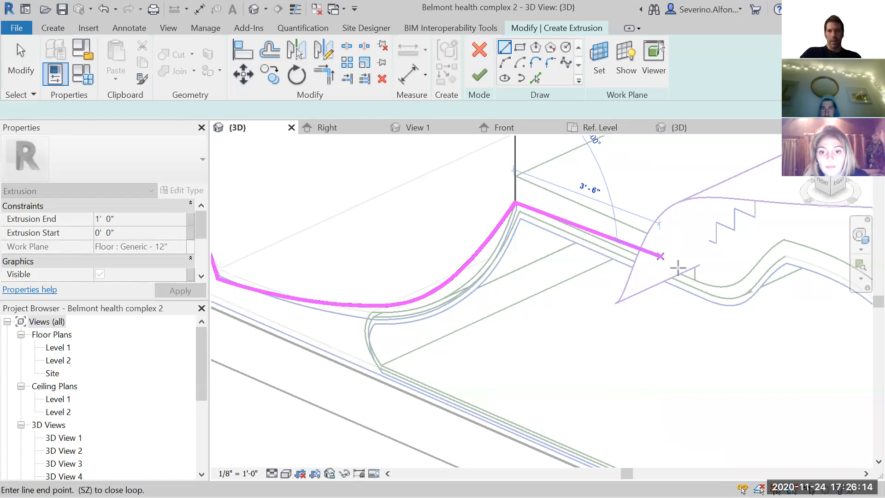
pyautogui.click(688, 291)
pyautogui.scroll(-5, 636, 299)
pyautogui.press('Escape')
pyautogui.press('Escape')
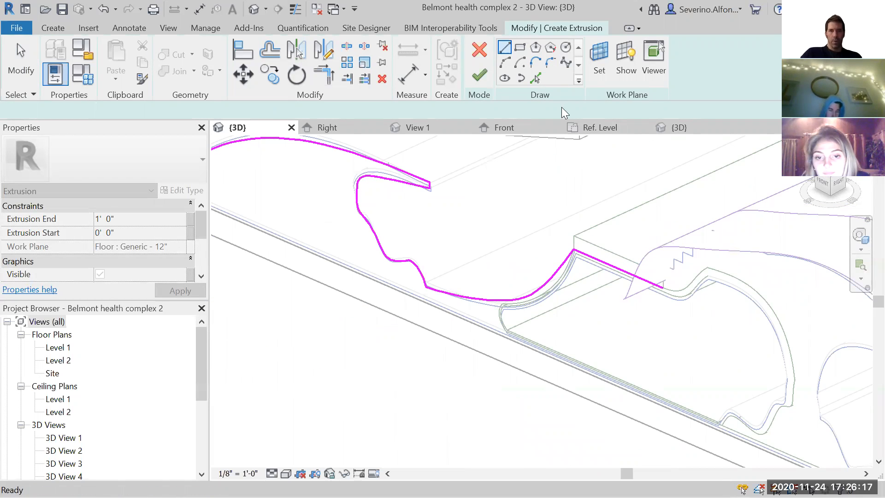
# - Trace the dip with a spline from the flat top line's end up to the crest of the generic model
pyautogui.click(565, 62)
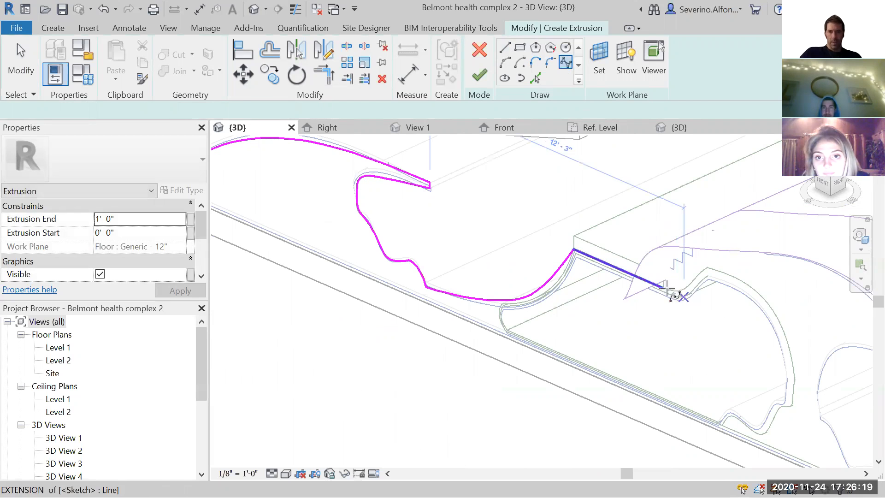
pyautogui.scroll(2, 662, 289)
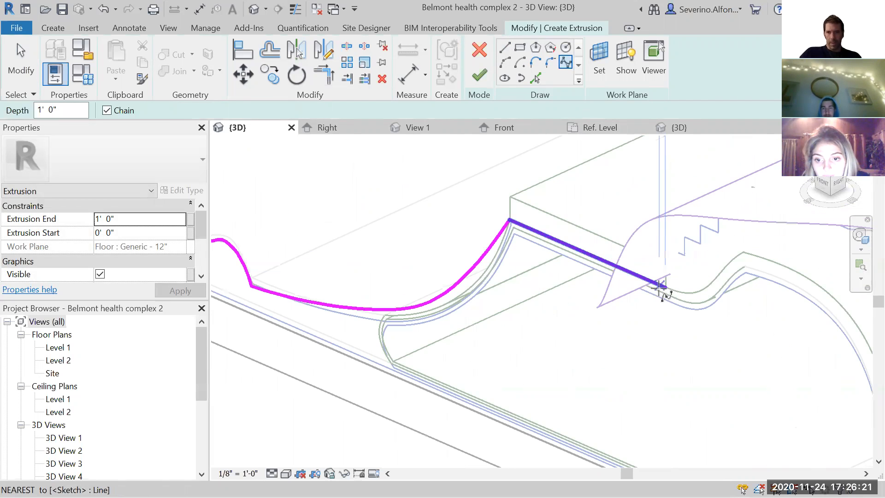
pyautogui.click(665, 288)
pyautogui.click(690, 295)
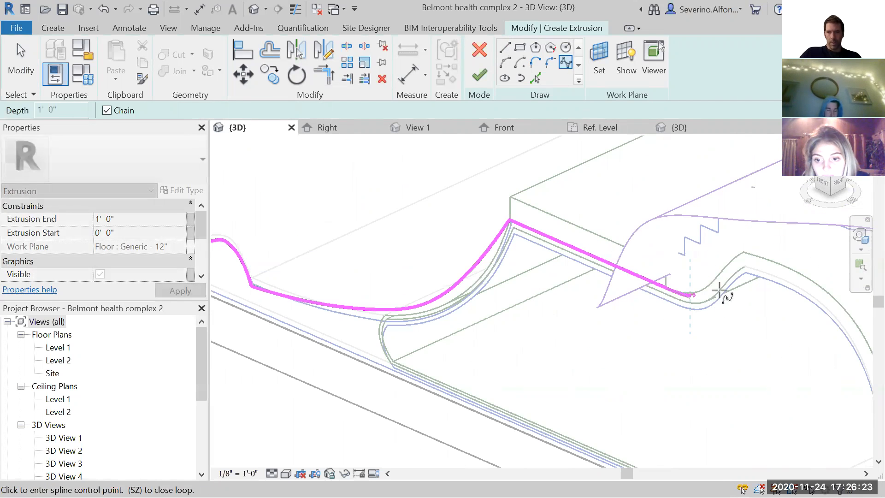
pyautogui.click(748, 265)
pyautogui.press('Escape')
pyautogui.press('Escape')
pyautogui.click(750, 266)
pyautogui.moveTo(794, 310); pyautogui.dragTo(629, 260, button='middle')
pyautogui.press('Escape')
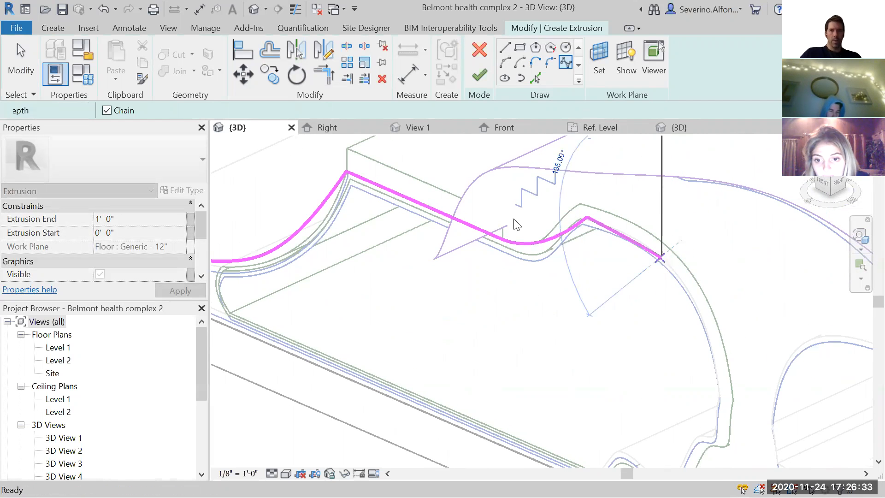
pyautogui.scroll(-1, 544, 278)
pyautogui.press('Escape')
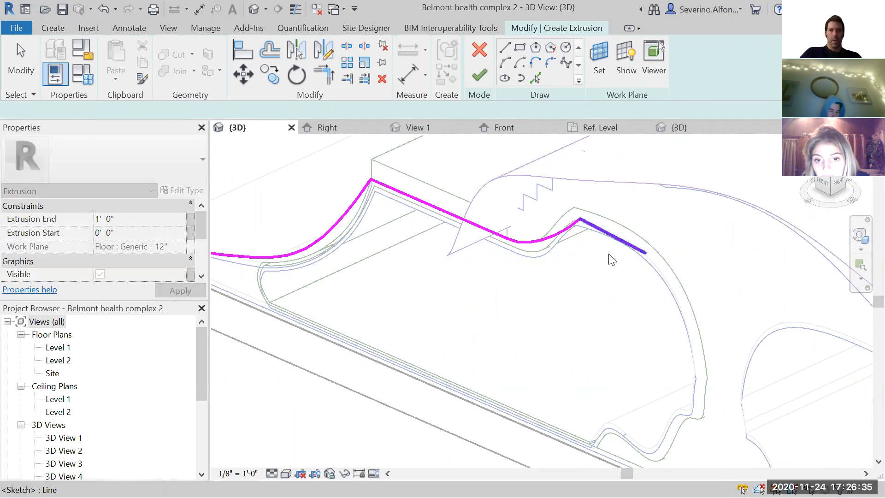
pyautogui.press('Escape')
pyautogui.moveTo(543, 263); pyautogui.dragTo(593, 269, button='middle')
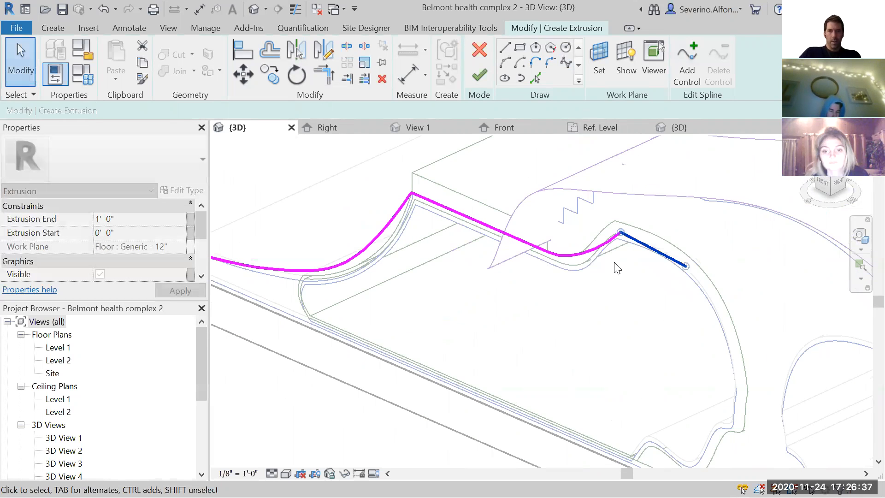
pyautogui.press('Delete')
# - Draw a vertical line about 5' 10 7/16" long from the spline's end at the crest down to the floor edge
pyautogui.press('l')
pyautogui.press('i')
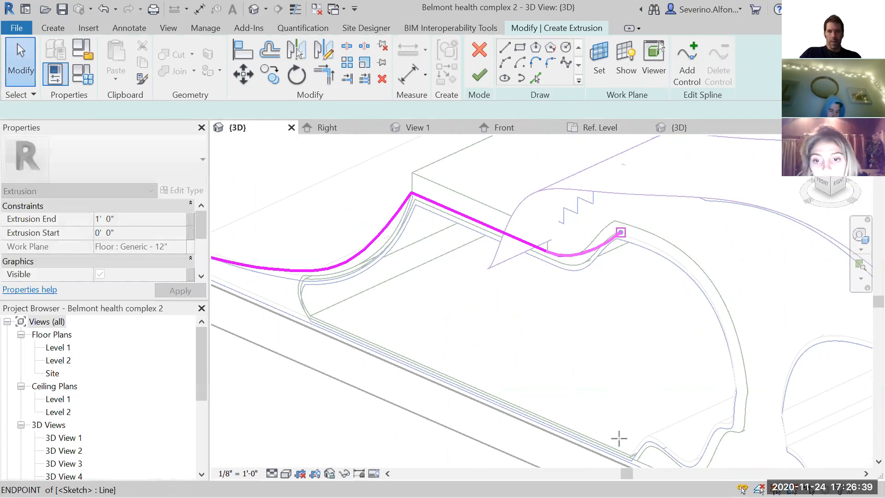
pyautogui.click(620, 232)
pyautogui.click(619, 460)
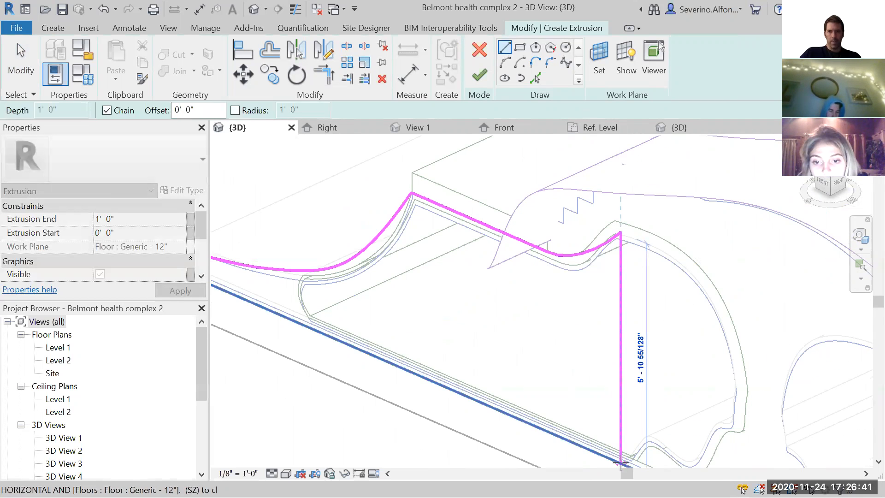
# - Close the outer profile with a line about 32' 2 1/2" long along the floor edge back to the sketch's starting corner
pyautogui.scroll(-2, 430, 362)
pyautogui.scroll(-1, 335, 312)
pyautogui.moveTo(367, 327); pyautogui.dragTo(707, 438, button='middle')
pyautogui.click(289, 266)
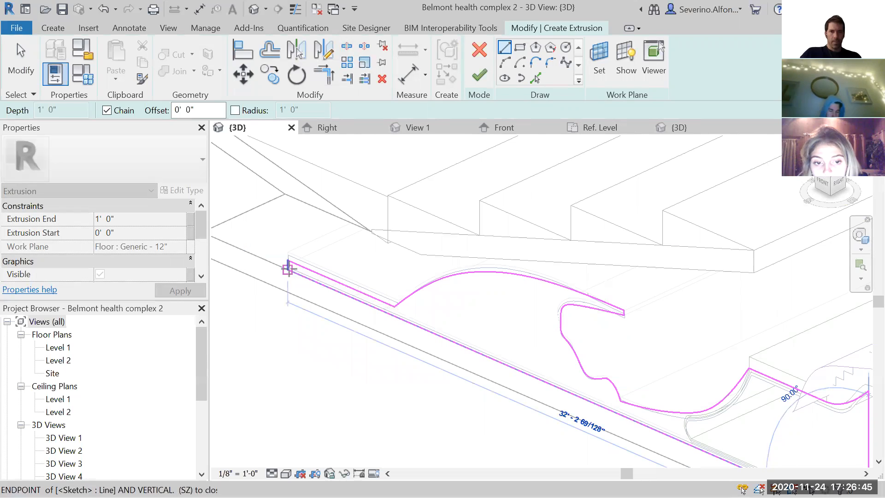
pyautogui.scroll(-2, 453, 318)
pyautogui.press('Escape')
pyautogui.press('Escape')
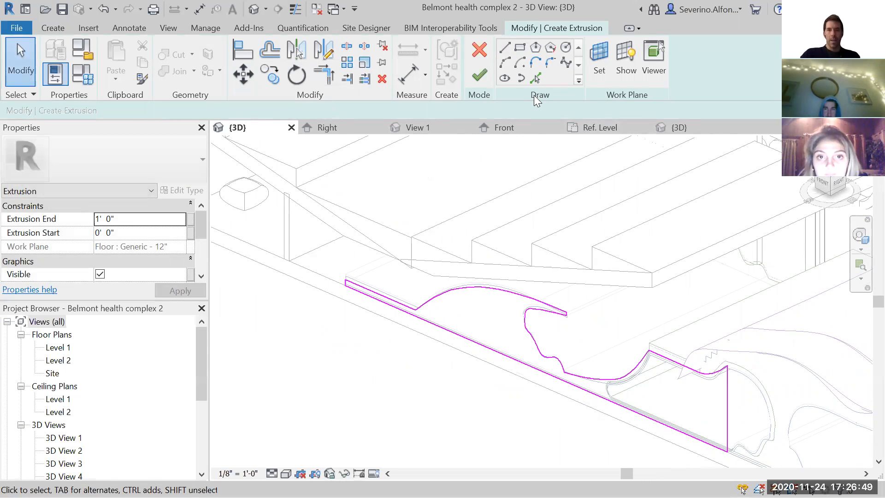
# - Sketch a rounded inner opening with a spline inside the generic model's outline, looping back along the floor to near its start
pyautogui.click(566, 61)
pyautogui.scroll(3, 646, 395)
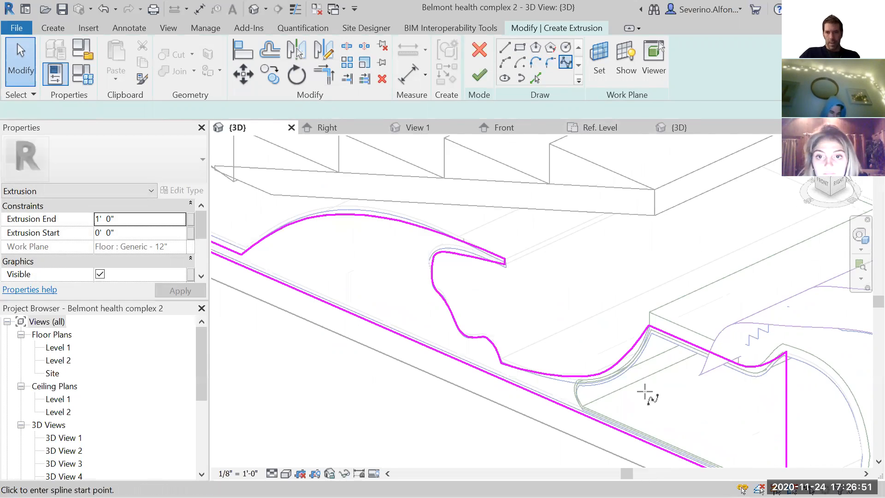
pyautogui.click(559, 335)
pyautogui.click(685, 315)
pyautogui.click(717, 375)
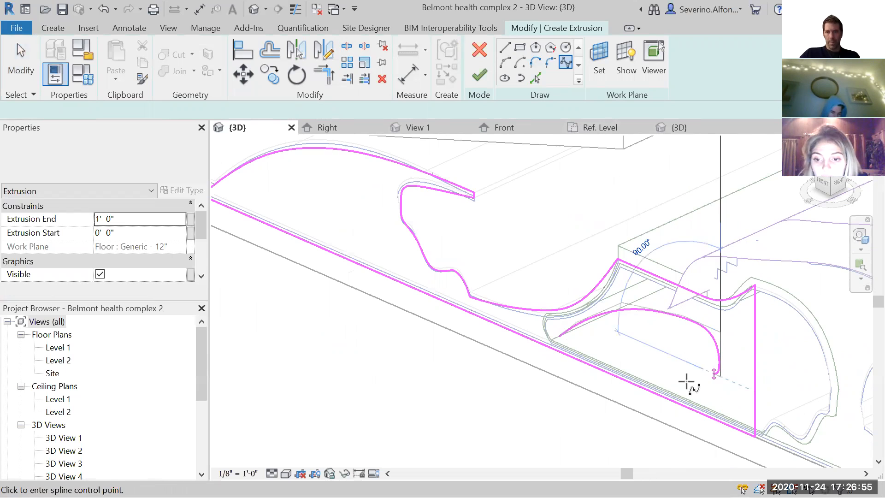
pyautogui.click(686, 381)
pyautogui.press('Escape')
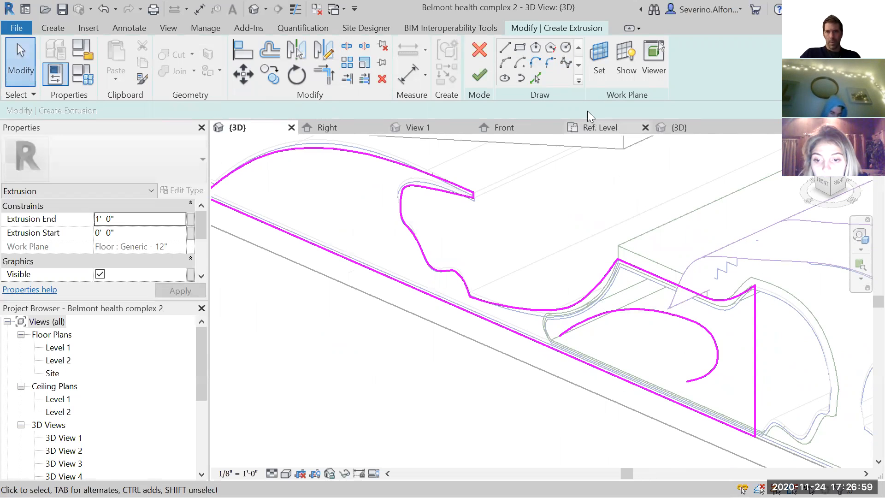
pyautogui.click(687, 380)
pyautogui.scroll(2, 660, 380)
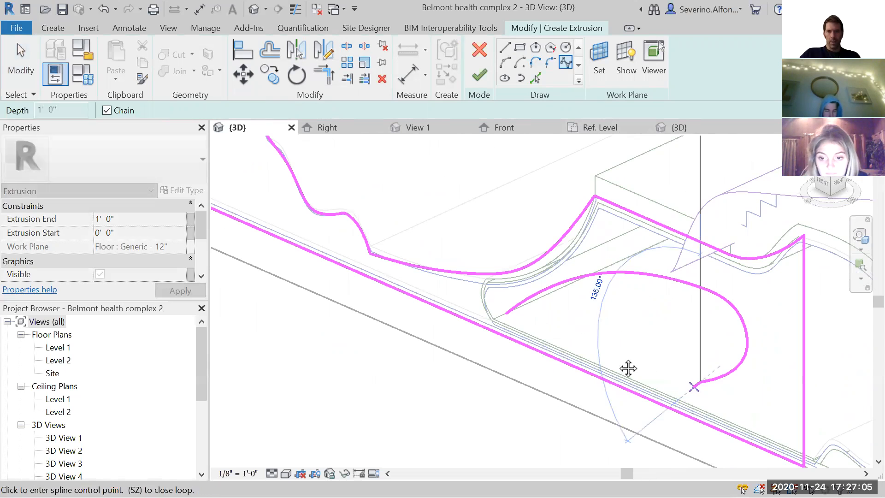
pyautogui.moveTo(640, 365); pyautogui.dragTo(555, 335, button='middle')
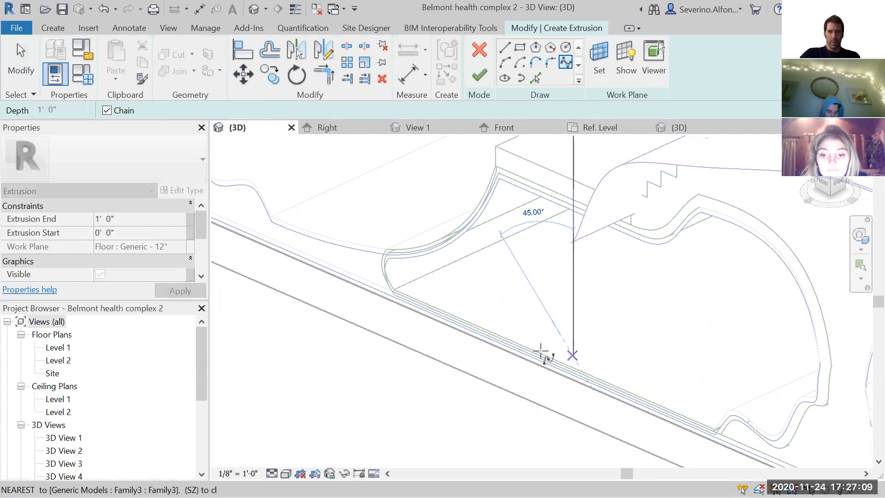
pyautogui.scroll(5, 405, 297)
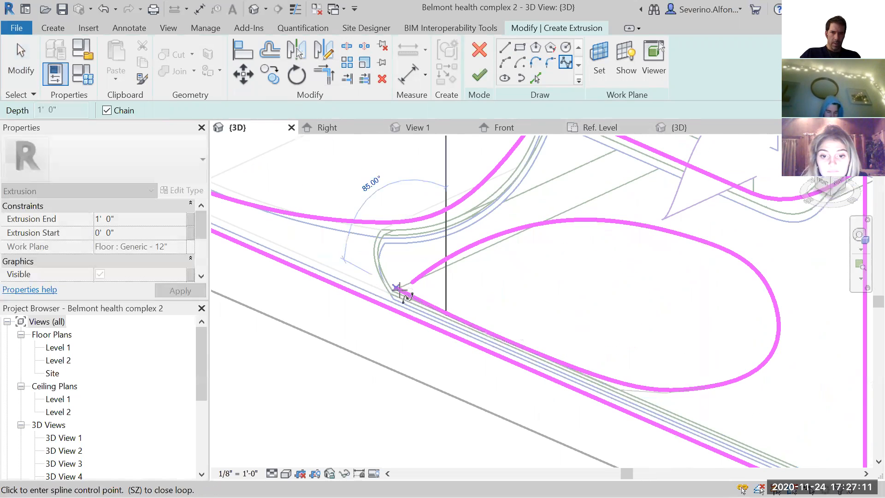
pyautogui.press('Escape')
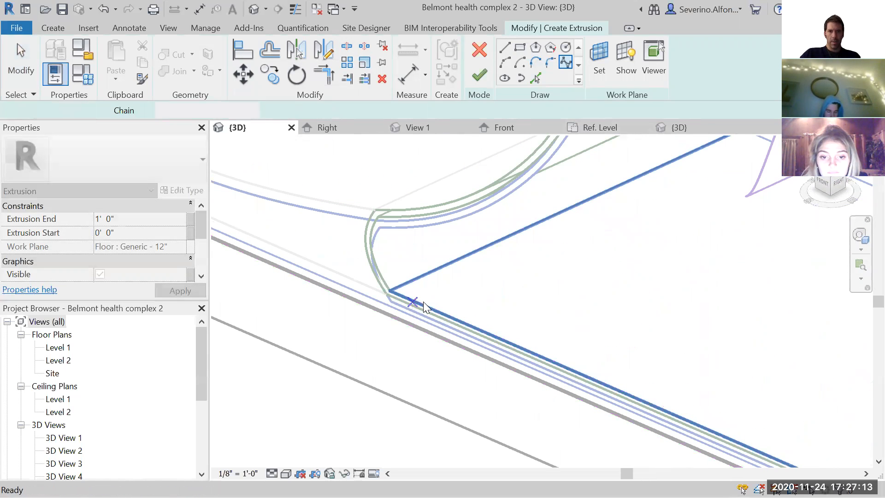
# - Close the inner opening with a short straight line between the spline's two endpoints
pyautogui.click(504, 47)
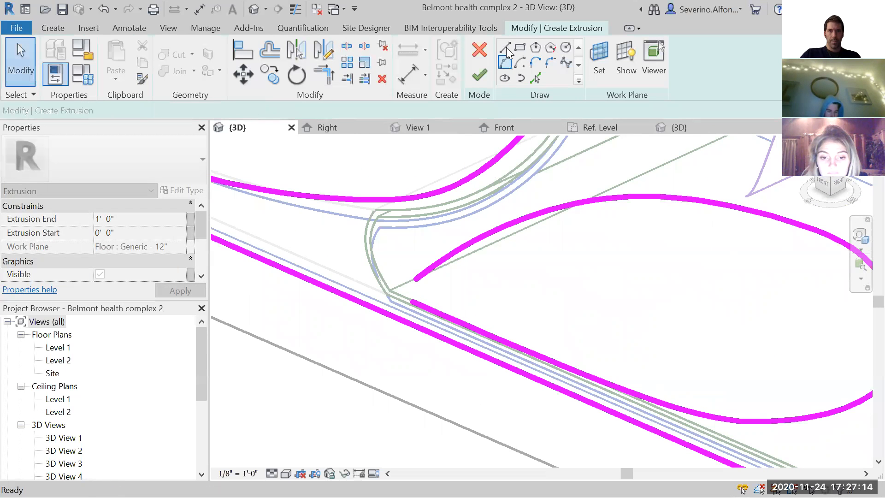
pyautogui.click(411, 299)
pyautogui.click(416, 279)
pyautogui.press('Escape')
pyautogui.press('Escape')
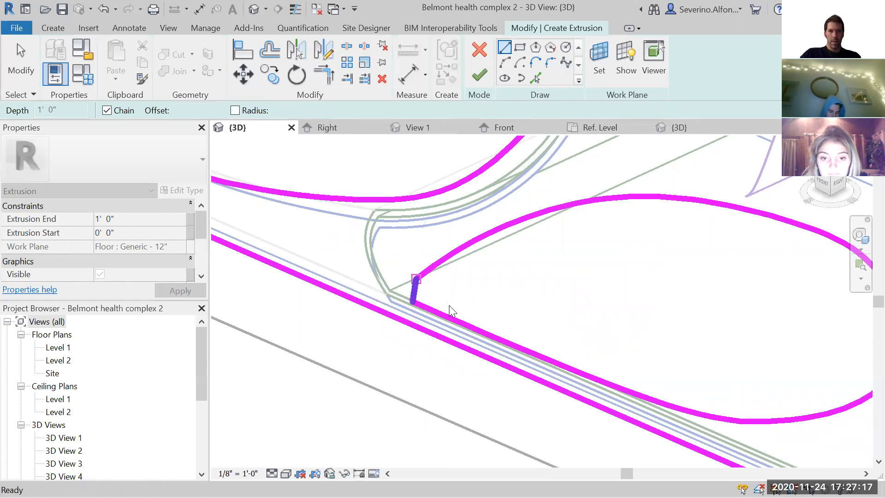
# - Check the closed outer profile and inner opening, and finish the extrusion sketch
pyautogui.scroll(-4, 450, 307)
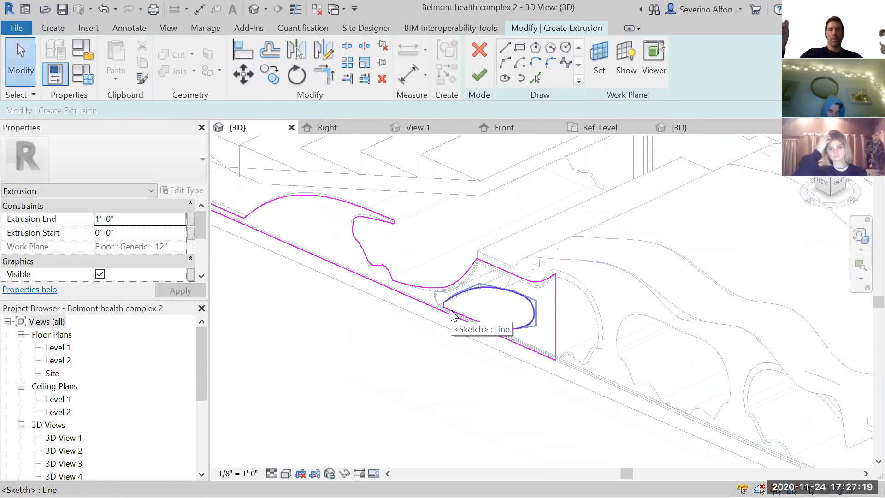
pyautogui.scroll(1, 475, 322)
pyautogui.scroll(3, 461, 385)
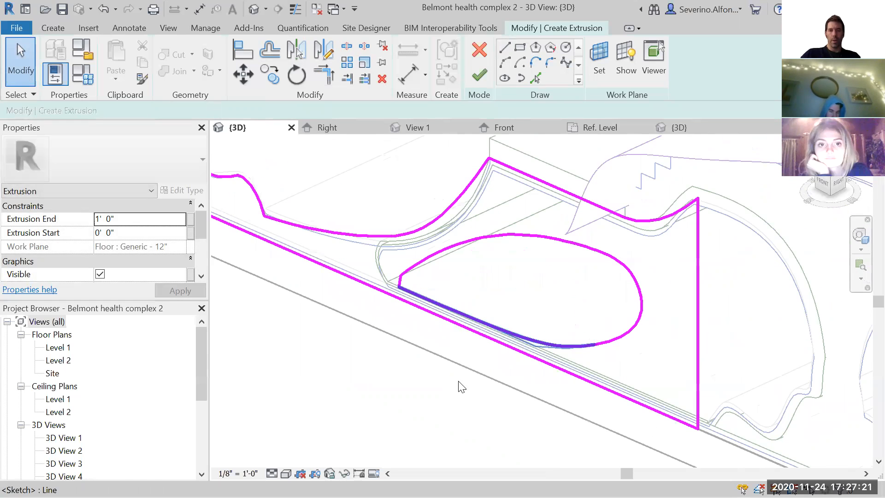
pyautogui.scroll(-2, 452, 256)
pyautogui.scroll(-3, 460, 320)
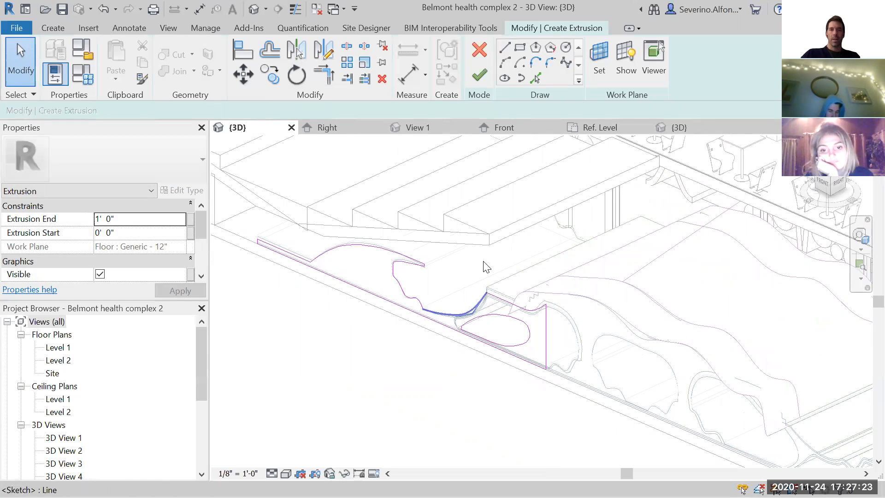
pyautogui.click(477, 77)
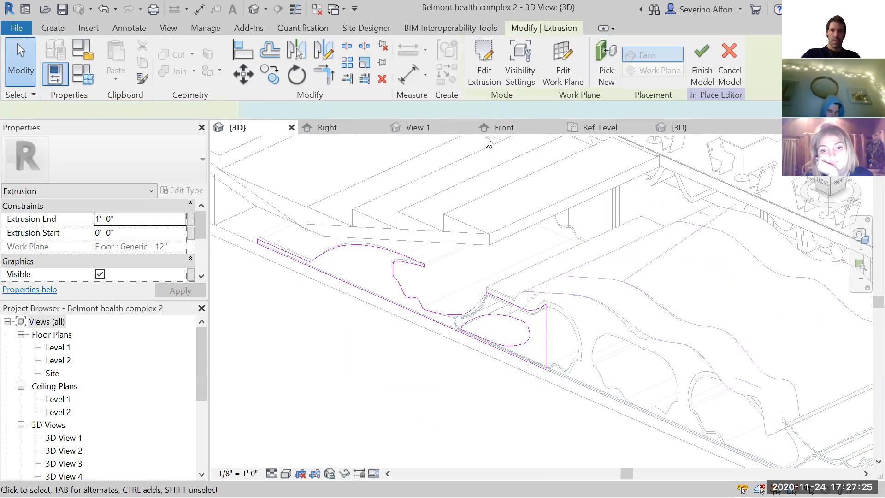
# - Stretch the extrusion's end face back to a depth of -17' 8 5/32"
pyautogui.click(389, 276)
pyautogui.moveTo(410, 273)
pyautogui.mouseDown()
pyautogui.moveTo(482, 242)
pyautogui.moveTo(554, 237)
pyautogui.moveTo(600, 245)
pyautogui.moveTo(602, 280)
pyautogui.moveTo(592, 283)
pyautogui.mouseUp()
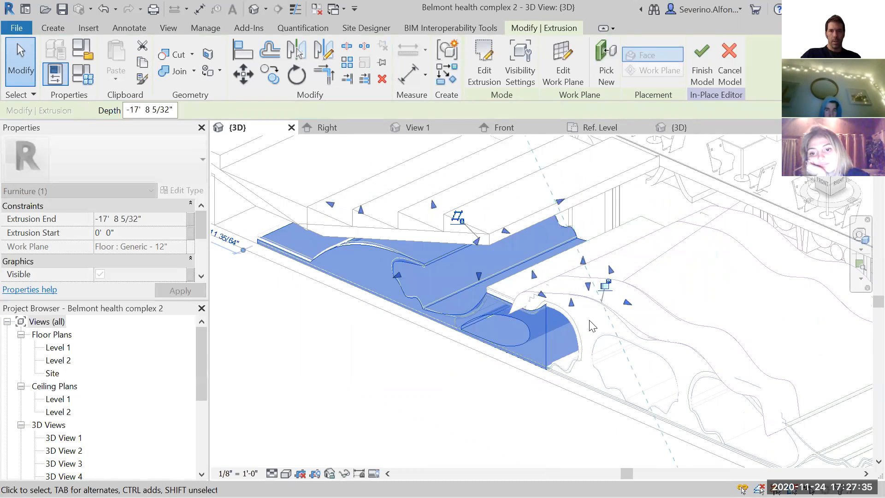
pyautogui.click(653, 317)
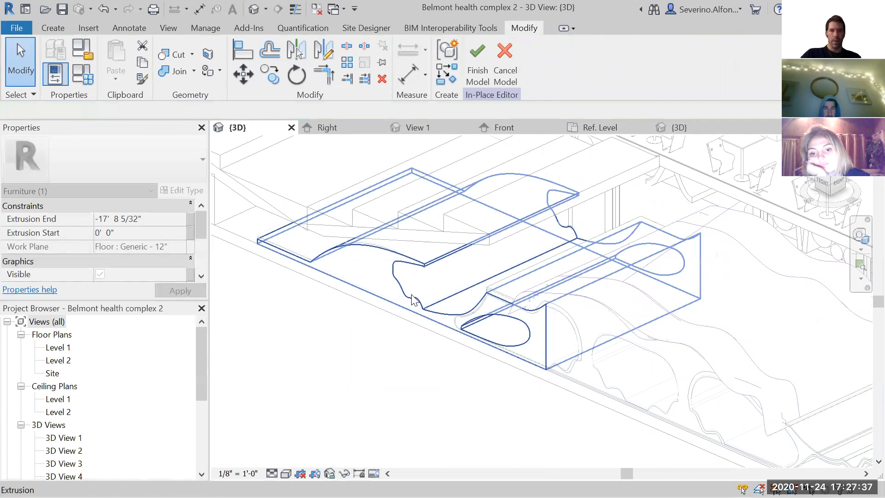
# - Review the extrusion's graphics and material properties and examine the solid around its wavy recess
pyautogui.click(428, 312)
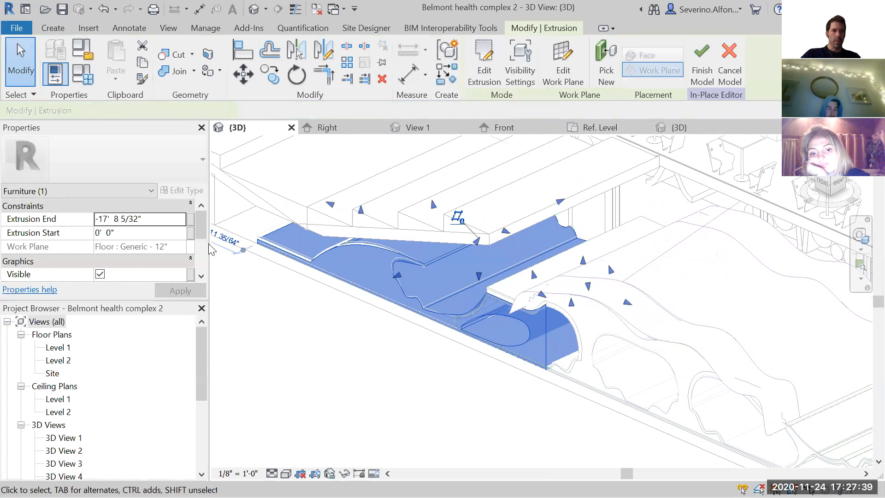
pyautogui.moveTo(204, 227); pyautogui.dragTo(202, 245)
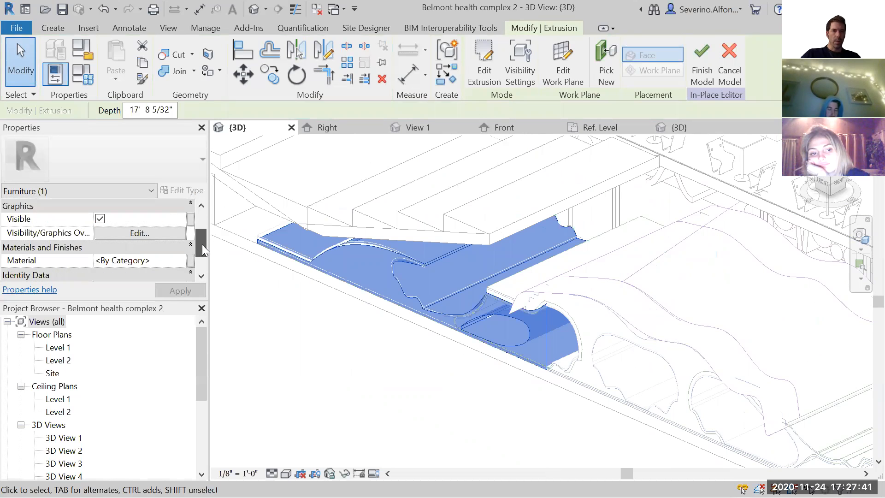
pyautogui.click(435, 369)
pyautogui.keyDown('shift'); pyautogui.moveTo(542, 341); pyautogui.dragTo(525, 366, button='middle'); pyautogui.keyUp('shift')
pyautogui.scroll(-1, 572, 348)
pyautogui.moveTo(612, 329); pyautogui.dragTo(507, 336, button='middle')
pyautogui.scroll(3, 507, 281)
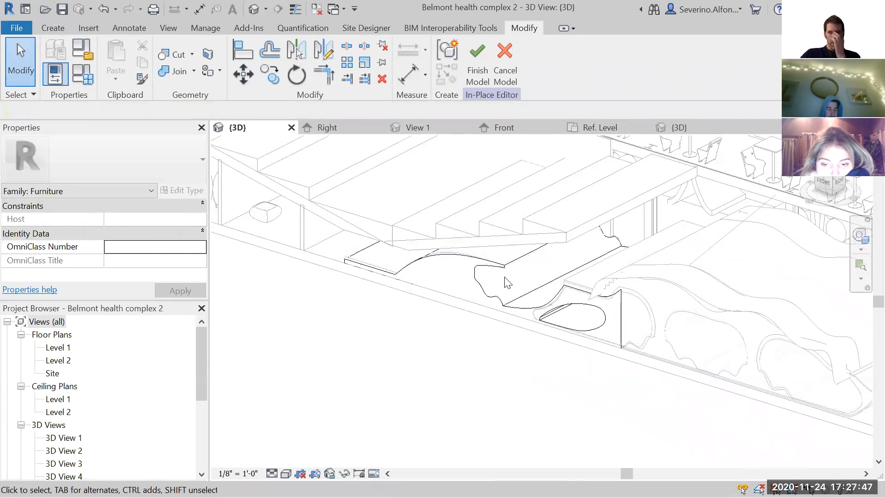
pyautogui.scroll(1, 503, 255)
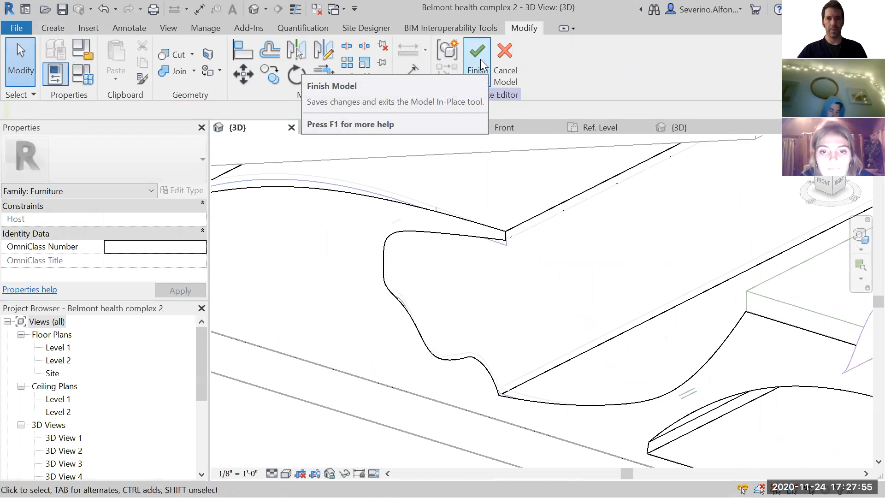
# - Start a new extrusion sketch and pick the arch's wavy underside and the adjoining concave curve as sketch lines
pyautogui.click(58, 27)
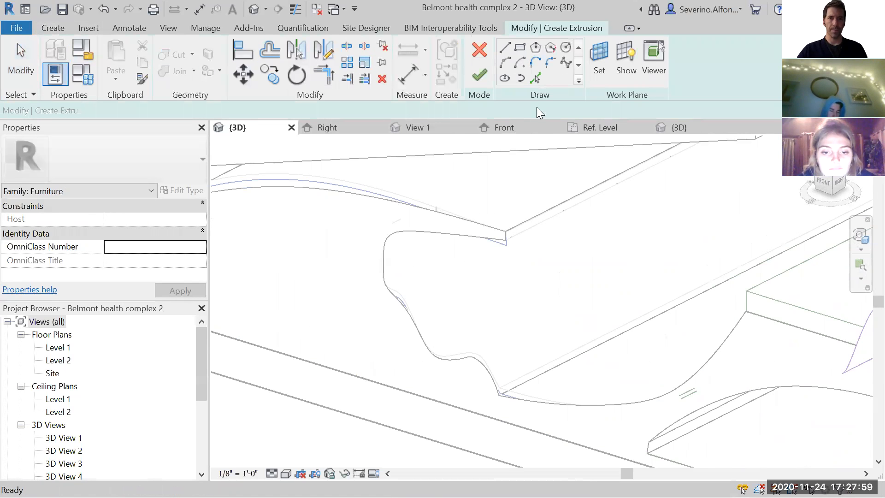
pyautogui.click(438, 236)
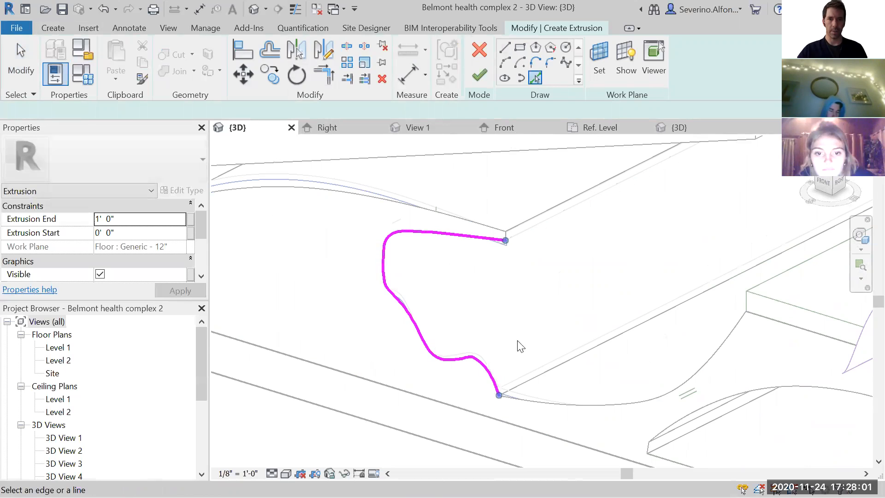
pyautogui.click(678, 315)
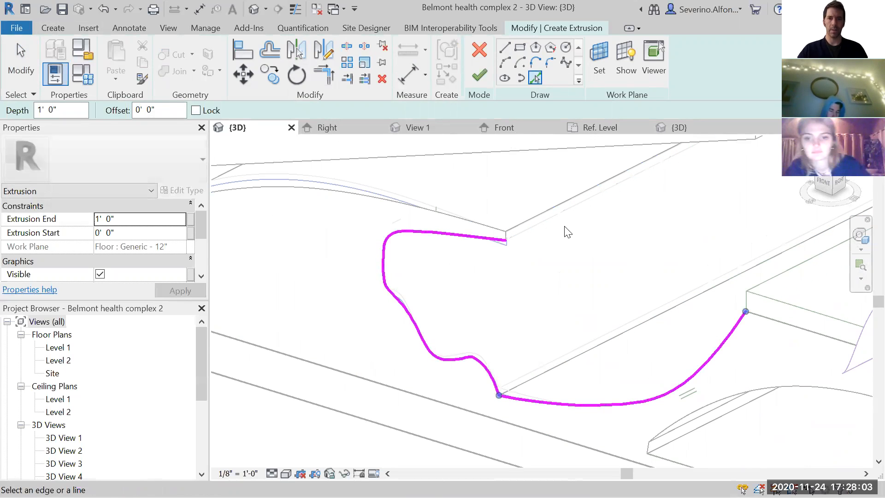
# - Try to offset a copy of the arch's wavy sketch curve by 0' 5"
pyautogui.click(269, 50)
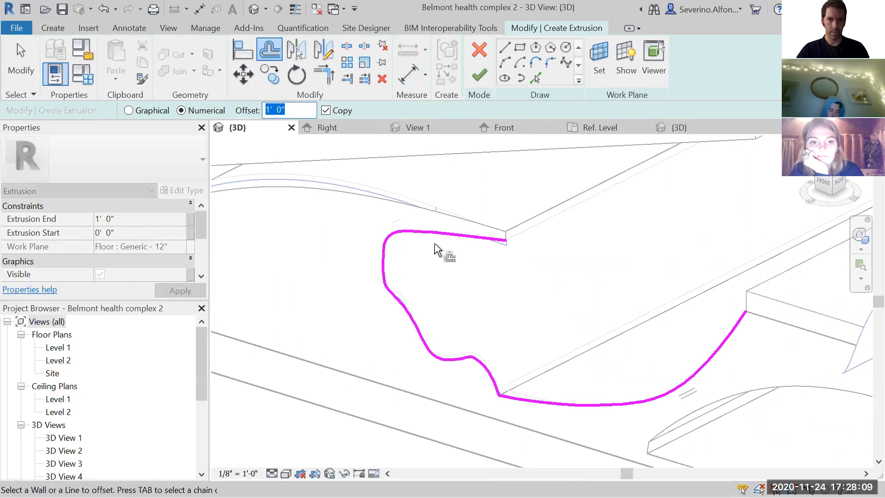
pyautogui.scroll(2, 438, 244)
pyautogui.scroll(3, 447, 239)
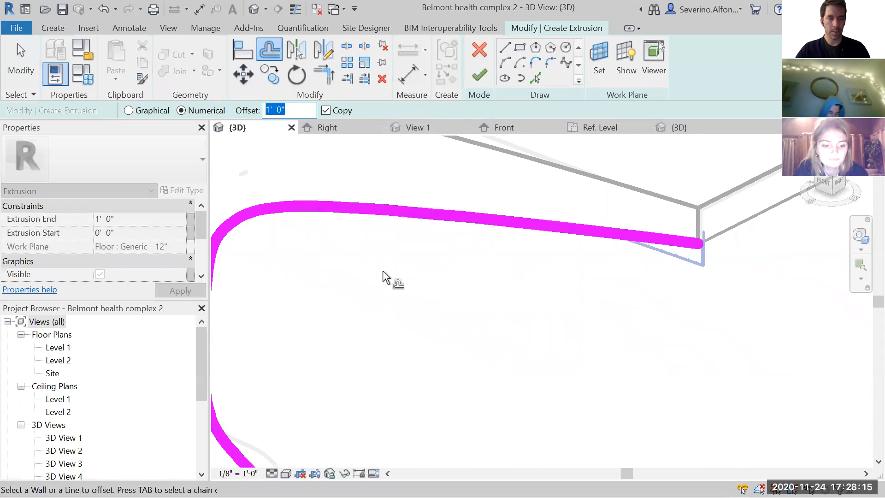
pyautogui.write('5')
pyautogui.press('Return')
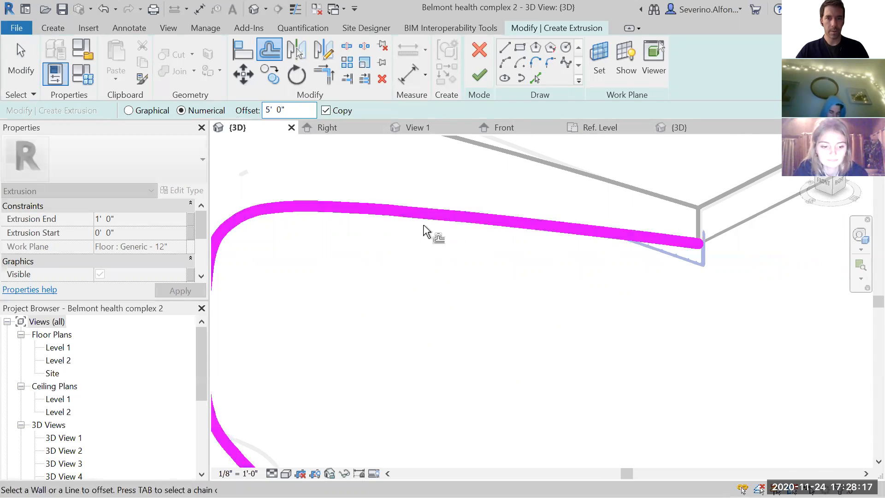
pyautogui.scroll(-2, 431, 231)
pyautogui.moveTo(297, 113); pyautogui.dragTo(244, 110)
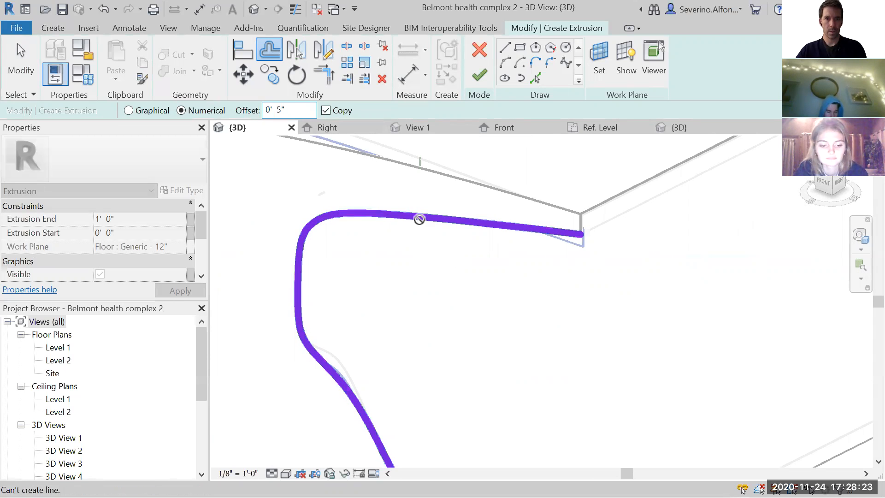
pyautogui.keyDown('shift'); pyautogui.moveTo(454, 243); pyautogui.dragTo(431, 202, button='middle'); pyautogui.keyUp('shift')
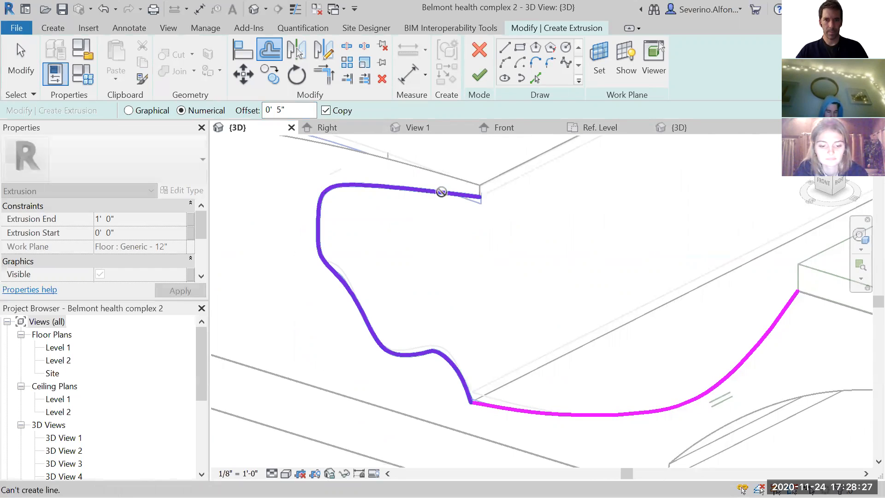
pyautogui.press('Escape')
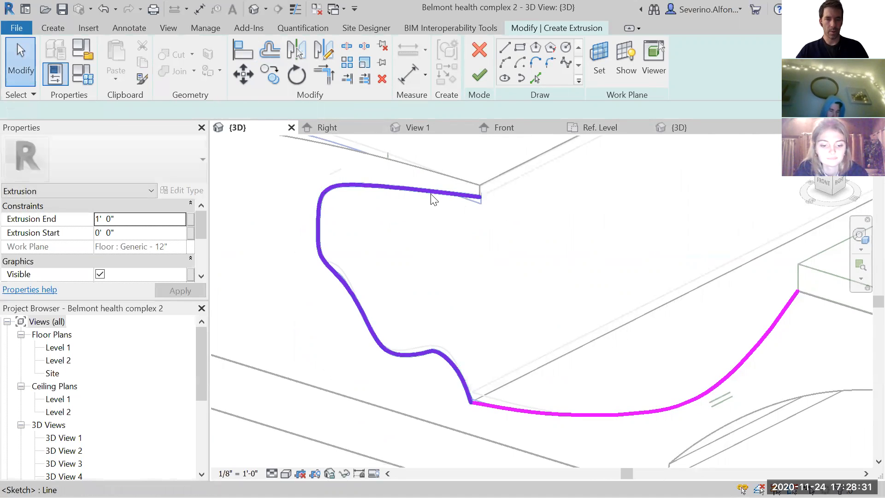
pyautogui.click(433, 199)
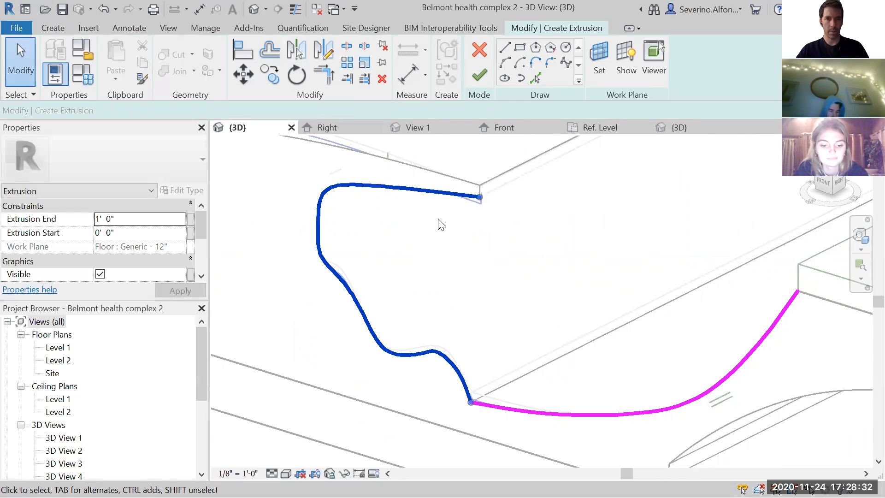
pyautogui.click(529, 293)
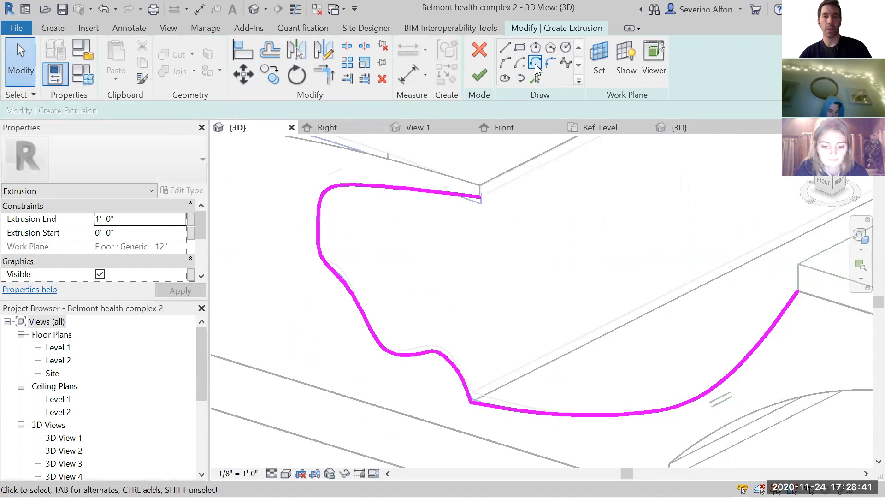
# - Draw a straight vertical line about 3" long down from the upper end of the wavy sketch curve
pyautogui.click(568, 65)
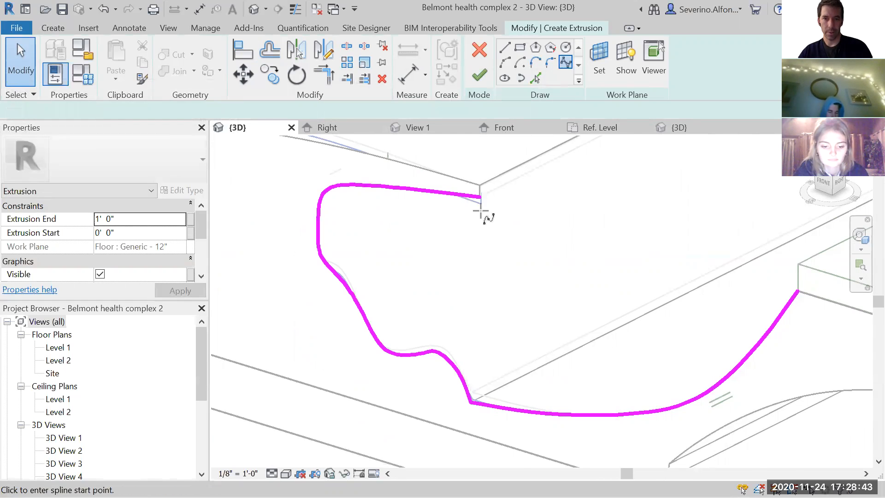
pyautogui.scroll(2, 486, 211)
pyautogui.click(504, 48)
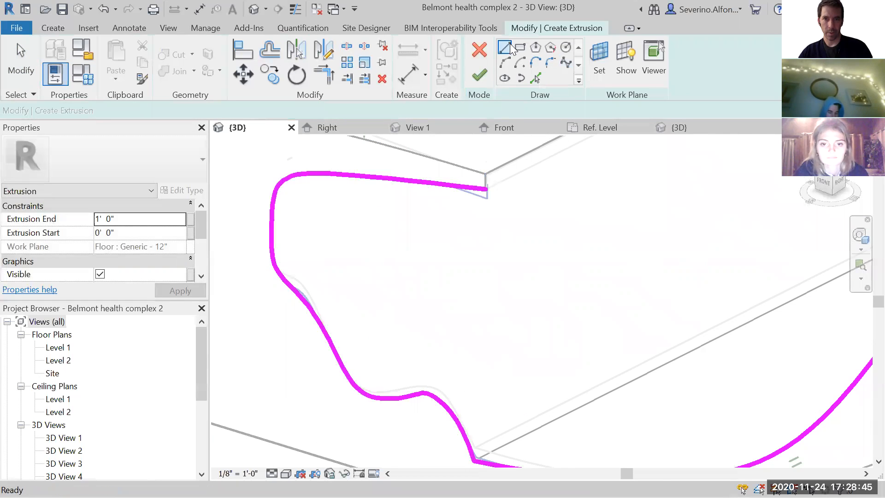
pyautogui.click(486, 190)
pyautogui.click(486, 207)
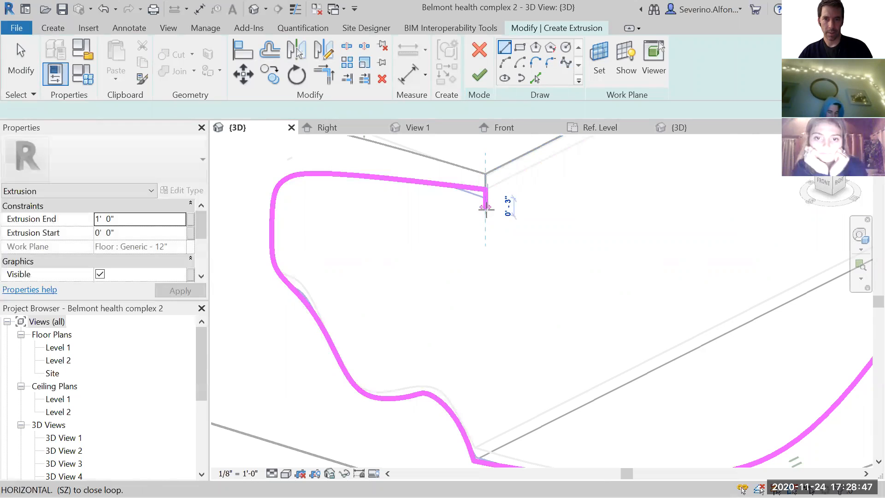
pyautogui.press('Escape')
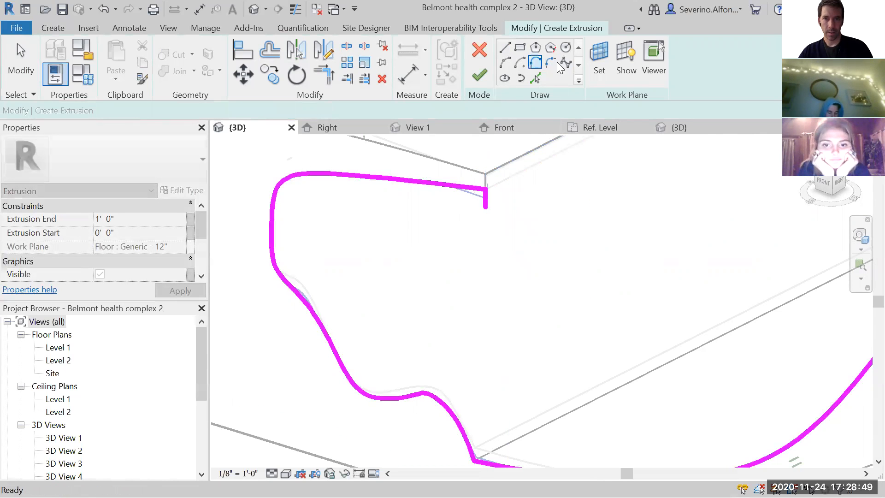
# - Draw a spline inside the wavy curve, following its shape down to just above the corner with the concave curve
pyautogui.click(566, 61)
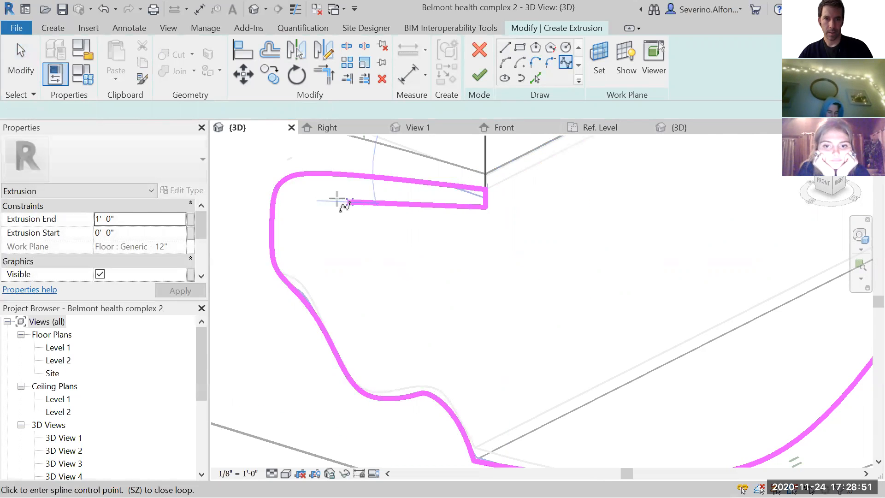
pyautogui.click(297, 251)
pyautogui.click(330, 286)
pyautogui.click(363, 360)
pyautogui.click(407, 375)
pyautogui.click(456, 381)
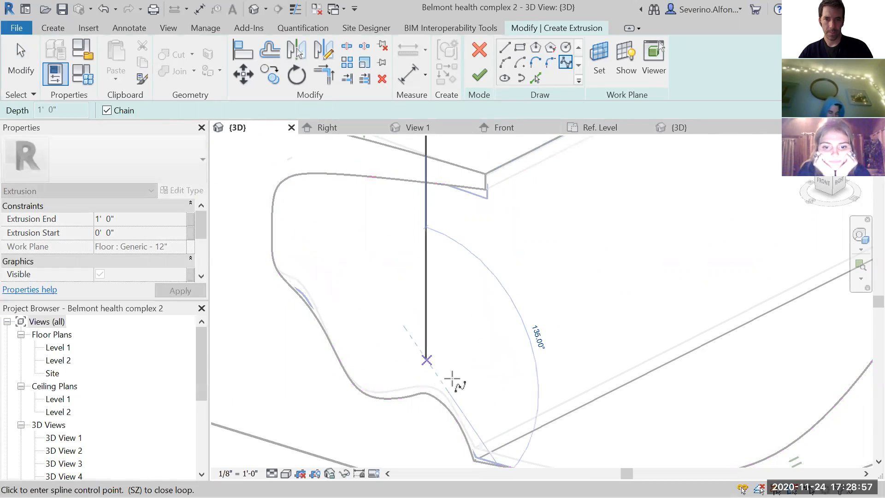
pyautogui.moveTo(427, 340); pyautogui.dragTo(396, 302, button='middle')
pyautogui.scroll(-1, 395, 301)
pyautogui.click(425, 340)
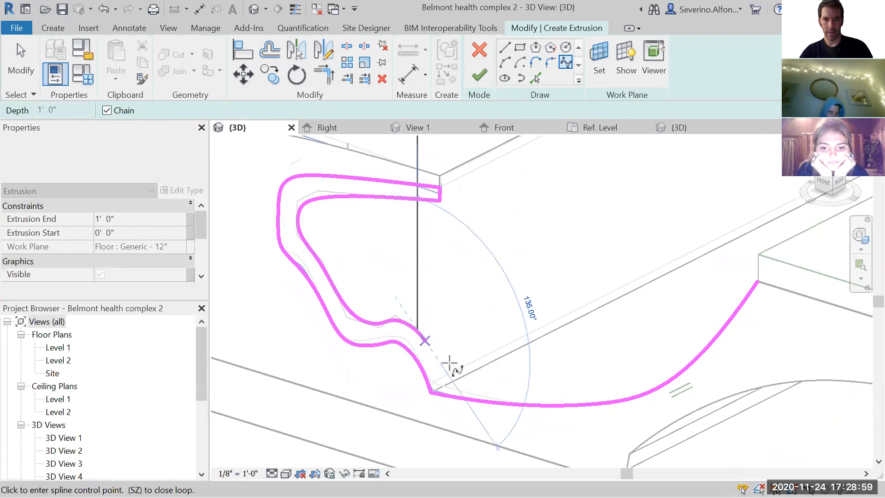
pyautogui.click(446, 376)
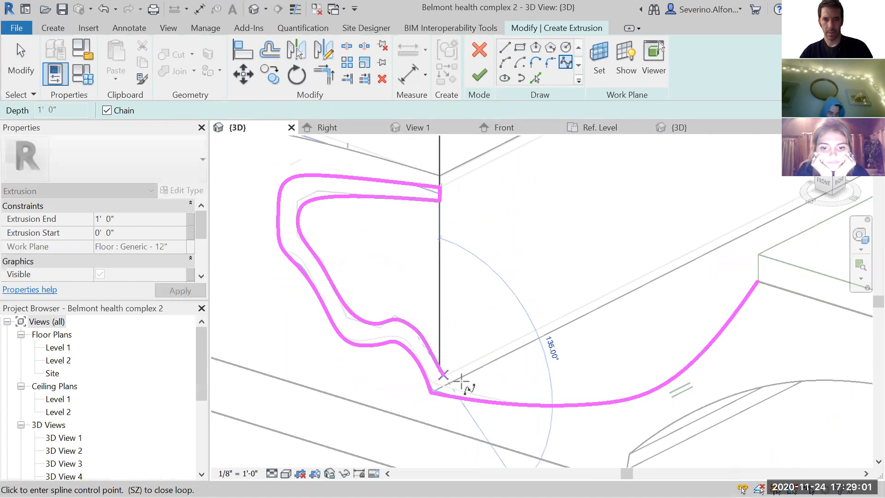
pyautogui.press('Escape')
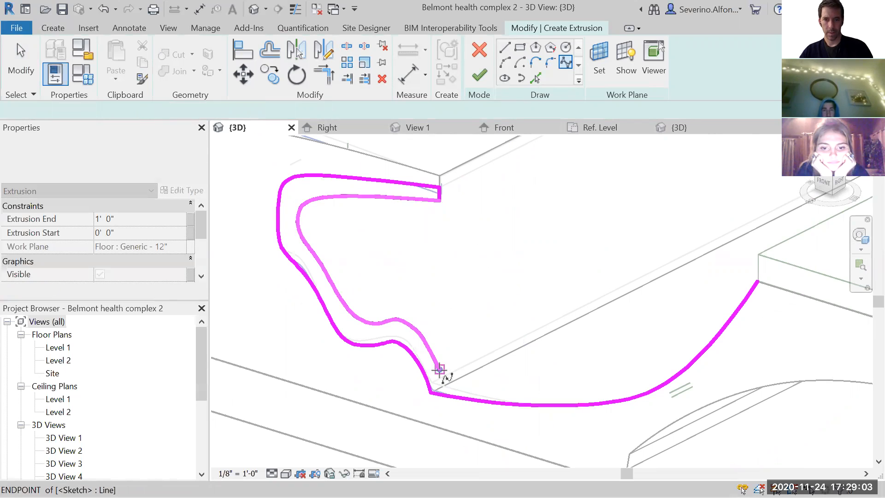
# - Continue with a spline above the concave curve, rounding its far tip and ending on that curve's upper endpoint
pyautogui.click(440, 369)
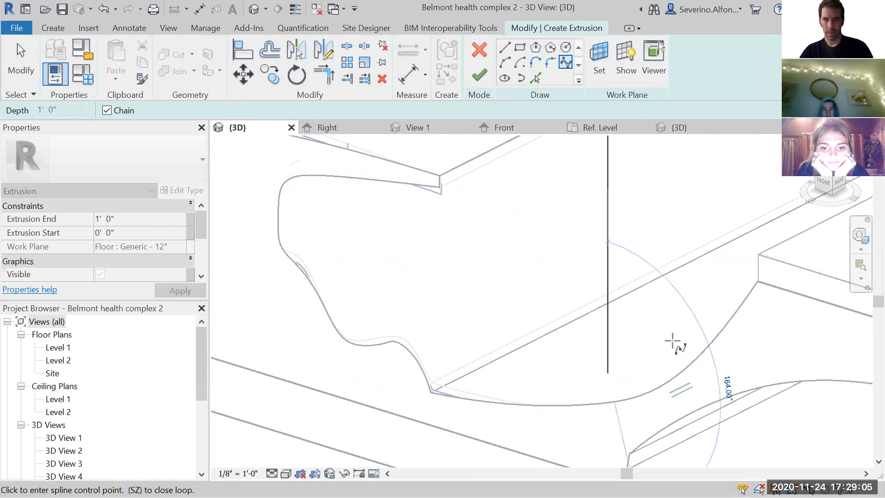
pyautogui.click(687, 328)
pyautogui.scroll(2, 715, 291)
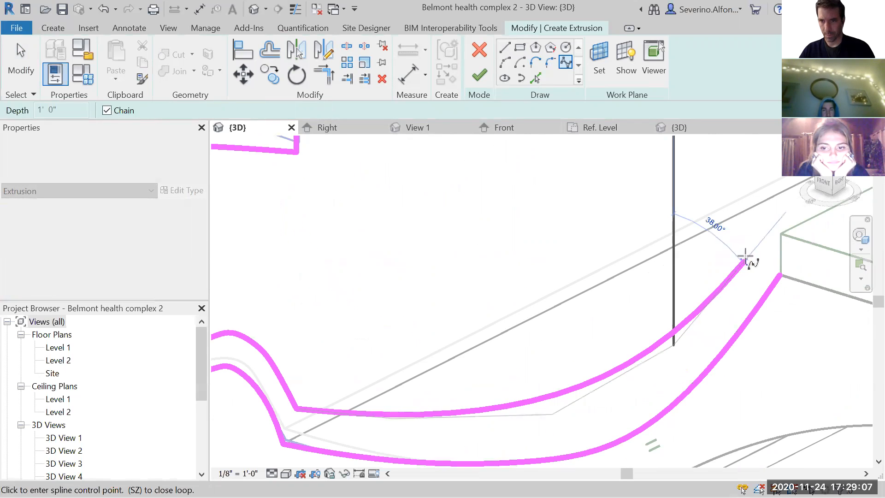
pyautogui.click(745, 254)
pyautogui.scroll(1, 717, 271)
pyautogui.moveTo(717, 271); pyautogui.dragTo(601, 303, button='middle')
pyautogui.click(633, 283)
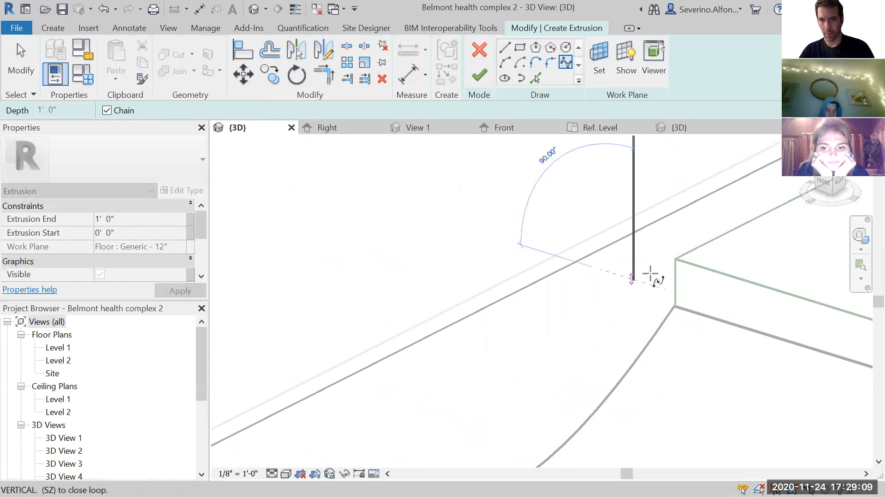
pyautogui.scroll(2, 657, 283)
pyautogui.click(677, 293)
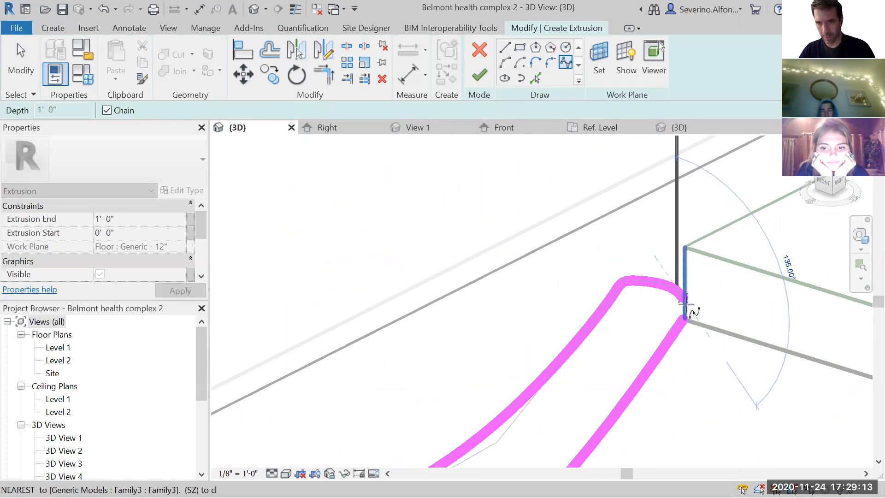
pyautogui.scroll(2, 683, 318)
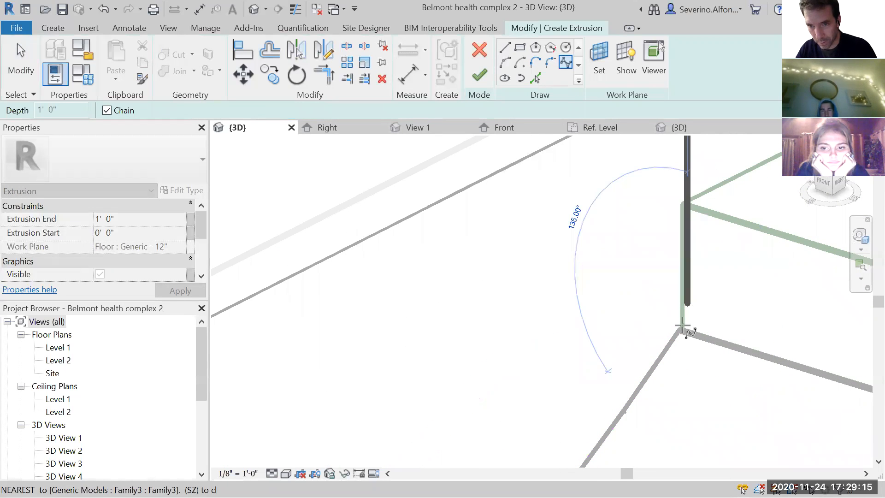
pyautogui.click(681, 326)
pyautogui.scroll(-2, 667, 333)
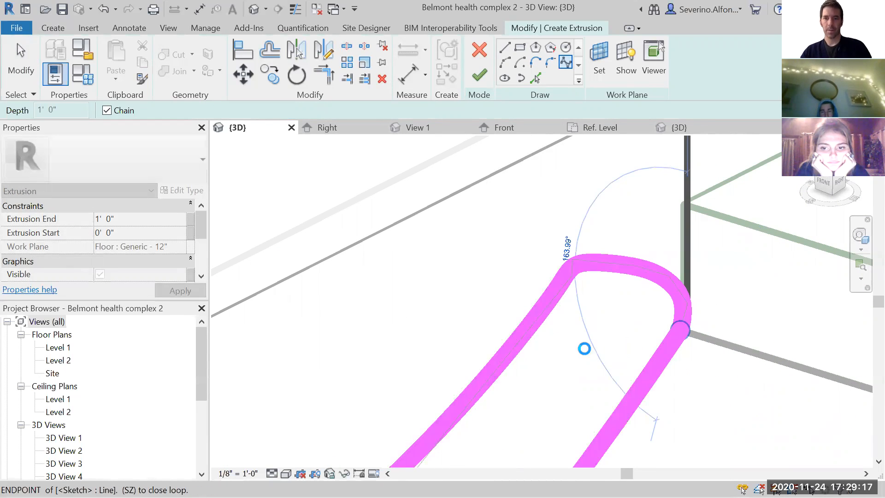
pyautogui.scroll(-3, 479, 339)
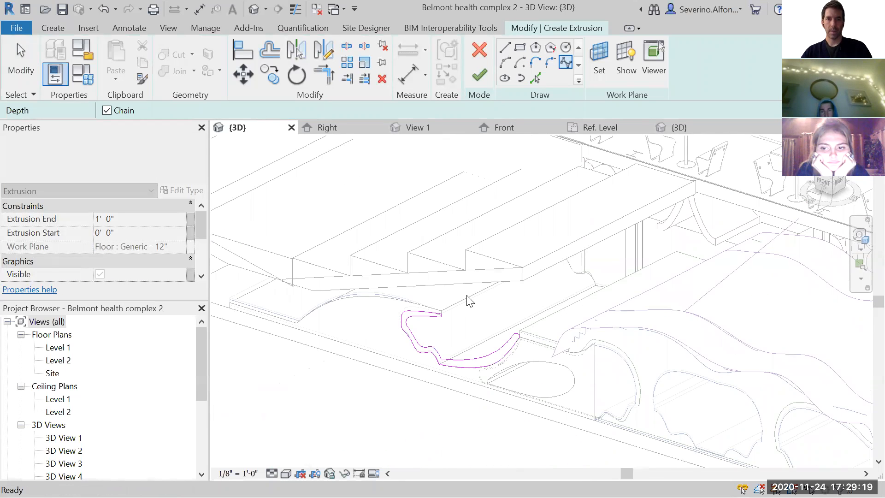
# - Delete the short straight line closing the upper end of the profile
pyautogui.scroll(5, 436, 316)
pyautogui.press('Escape')
pyautogui.click(424, 330)
pyautogui.press('Delete')
# - Close the profile's upper end with a rounded spline joining the outer wavy curve to the inner one
pyautogui.click(565, 63)
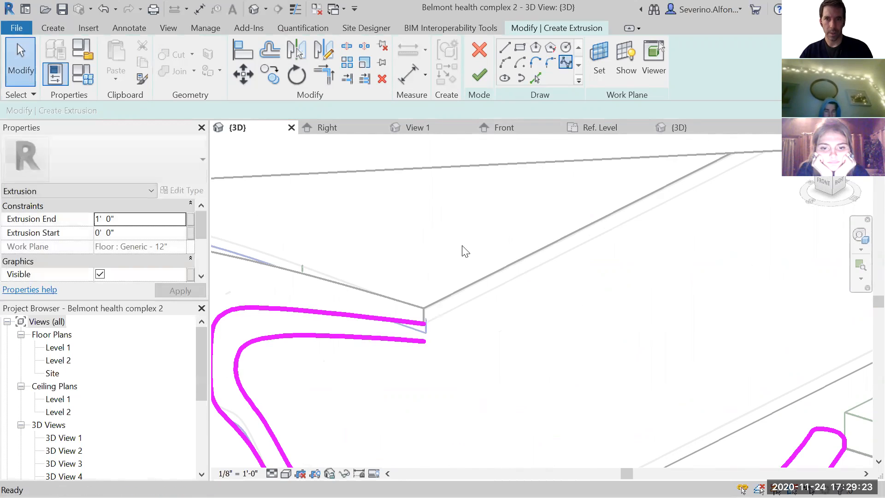
pyautogui.scroll(2, 430, 341)
pyautogui.click(419, 349)
pyautogui.scroll(2, 426, 348)
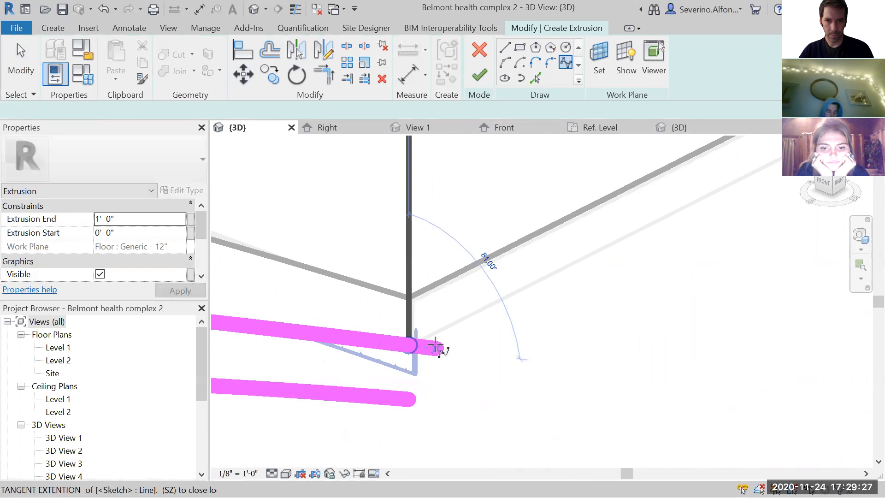
pyautogui.click(435, 345)
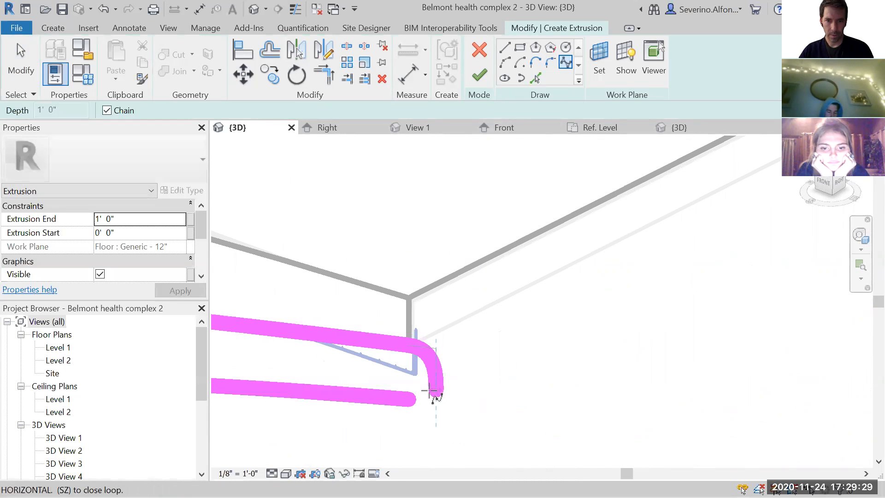
pyautogui.scroll(2, 426, 392)
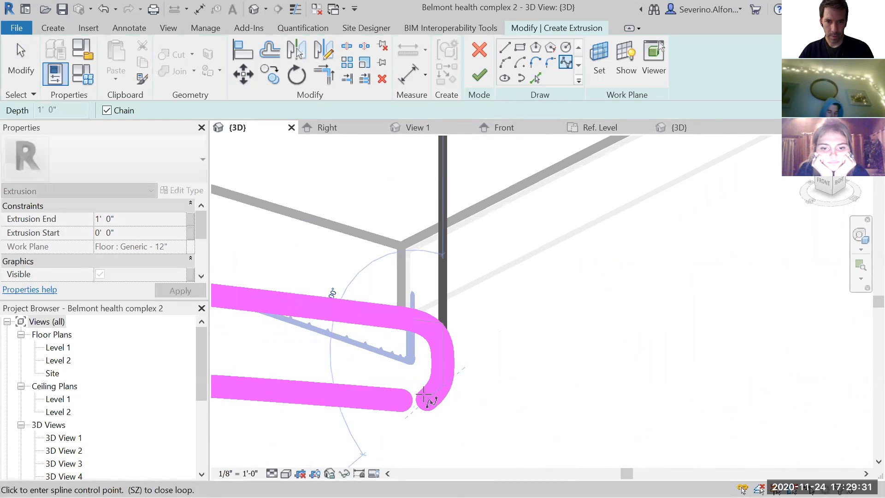
pyautogui.click(424, 395)
pyautogui.click(402, 399)
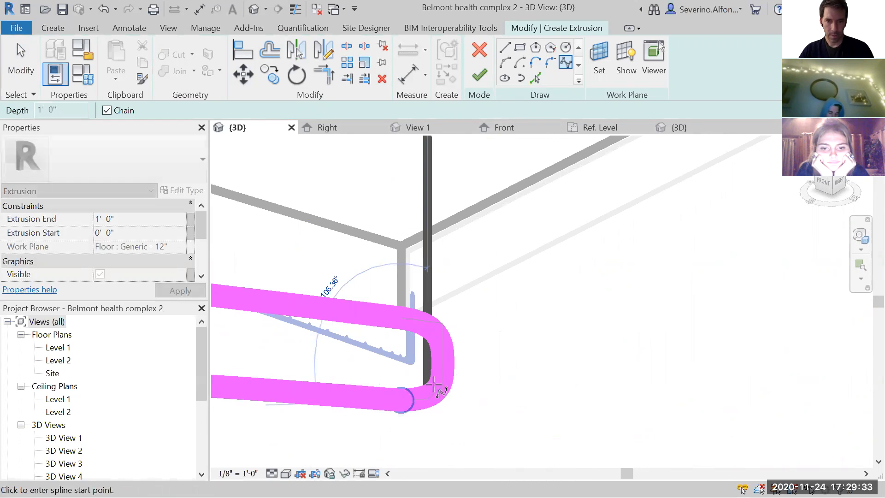
pyautogui.scroll(-6, 495, 365)
pyautogui.press('Escape')
pyautogui.scroll(-1, 513, 245)
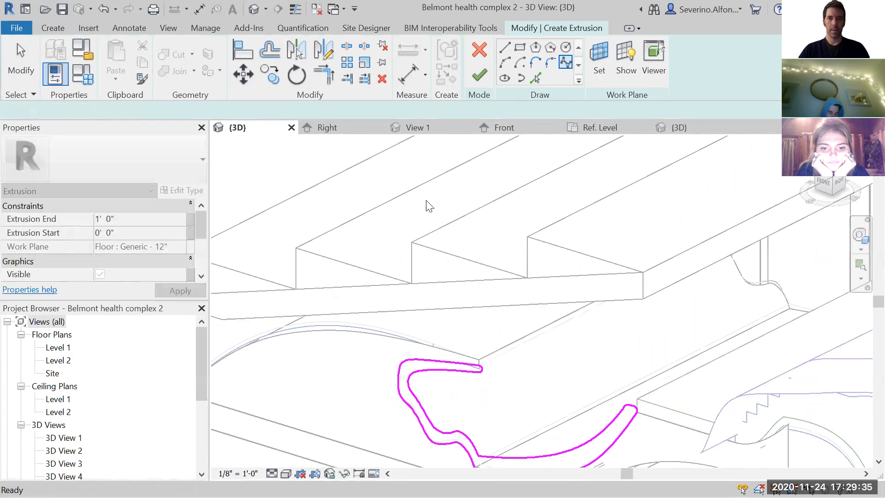
# - Finish the extrusion sketch and stretch the extrusion's end face back to a depth of -13' 8 33/256"
pyautogui.click(475, 74)
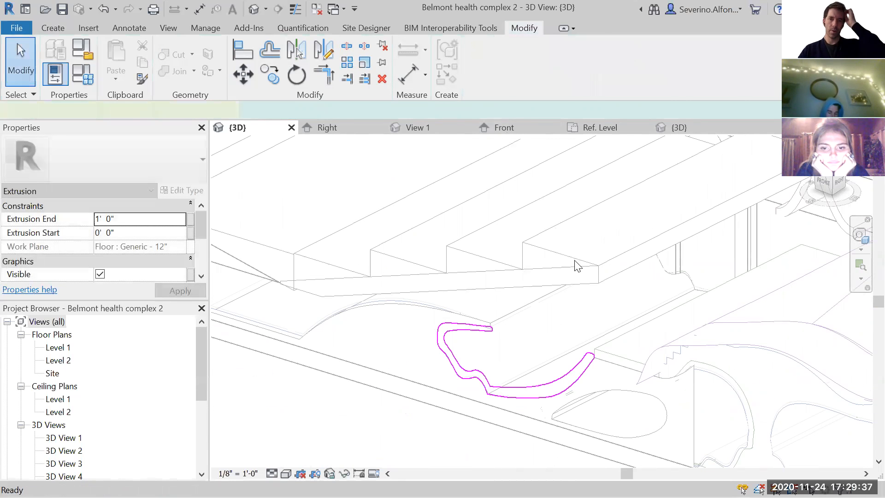
pyautogui.moveTo(516, 362); pyautogui.dragTo(685, 276)
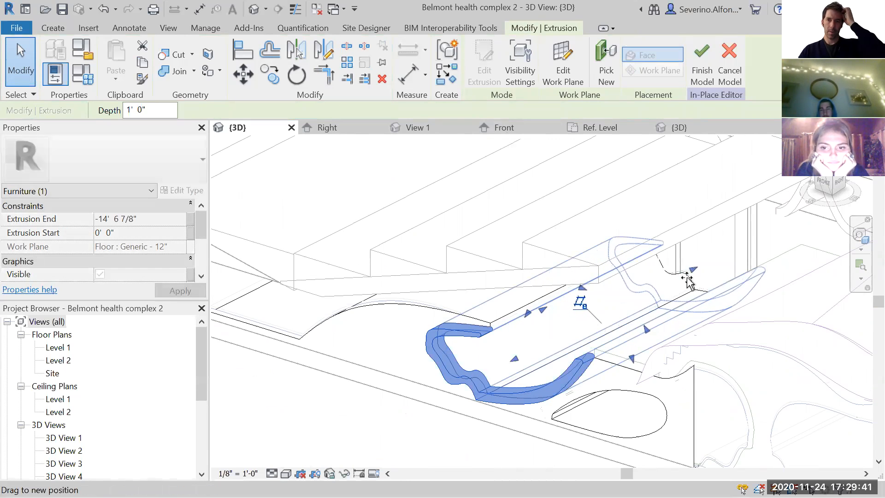
pyautogui.click(481, 429)
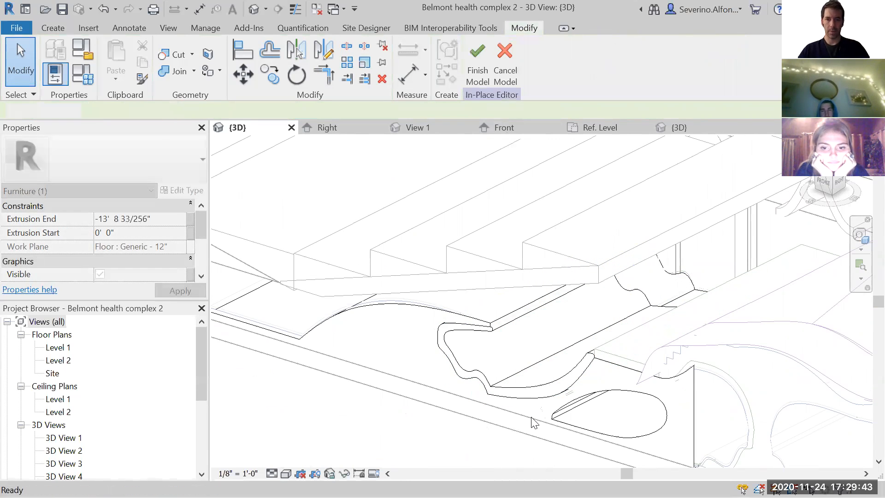
# - Review the new extrusion's graphics and material properties and open its material assignment
pyautogui.scroll(3, 489, 400)
pyautogui.click(485, 383)
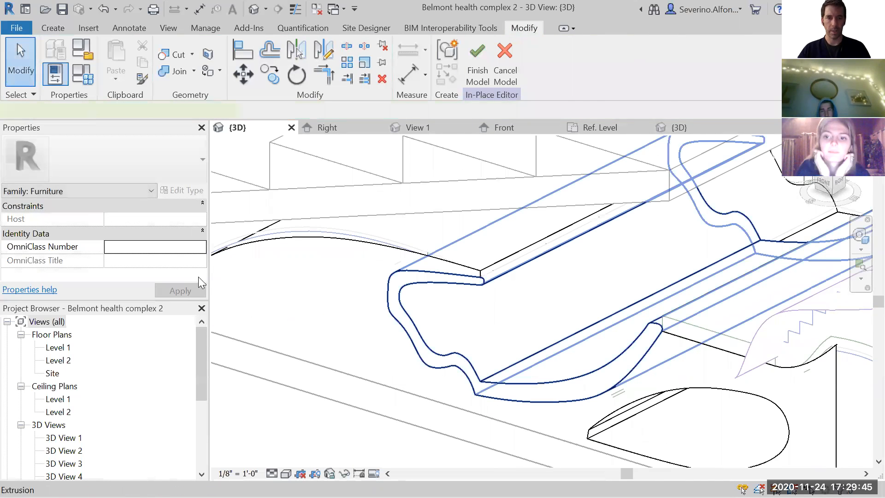
pyautogui.click(202, 242)
pyautogui.click(182, 261)
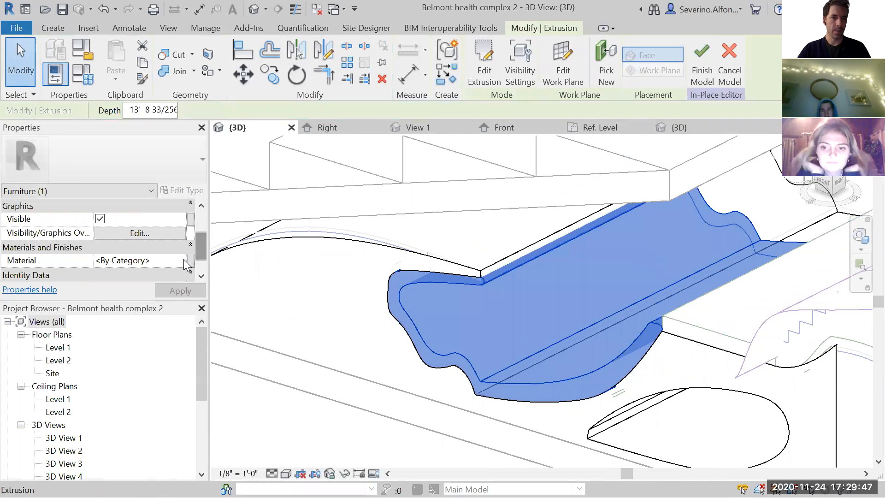
pyautogui.click(181, 260)
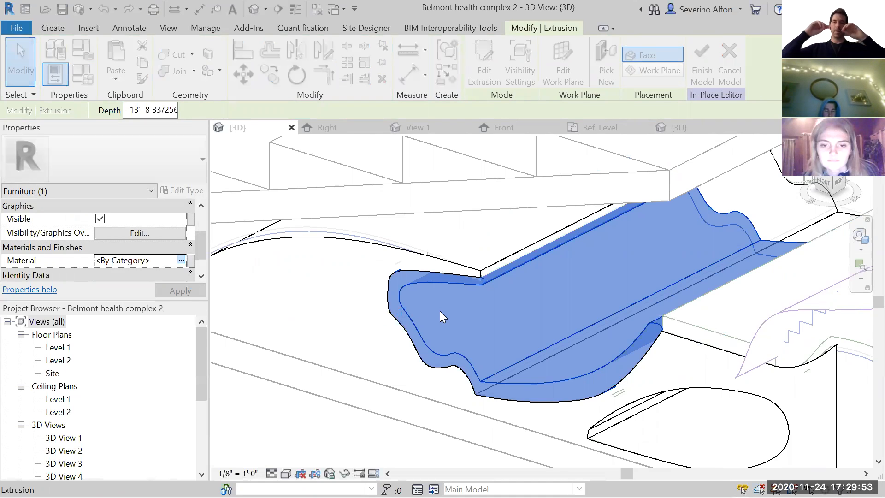
pyautogui.press('Escape')
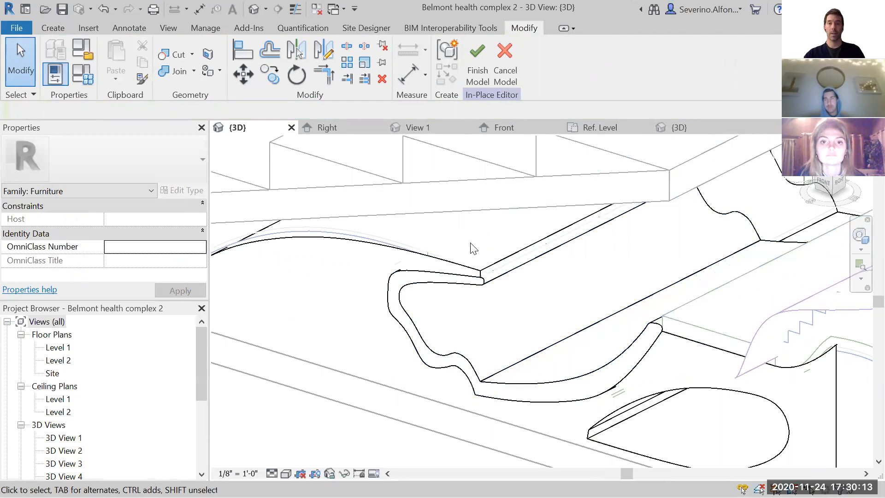
# - Finish the in-place furniture model and review it within the surrounding complex
pyautogui.scroll(-3, 474, 247)
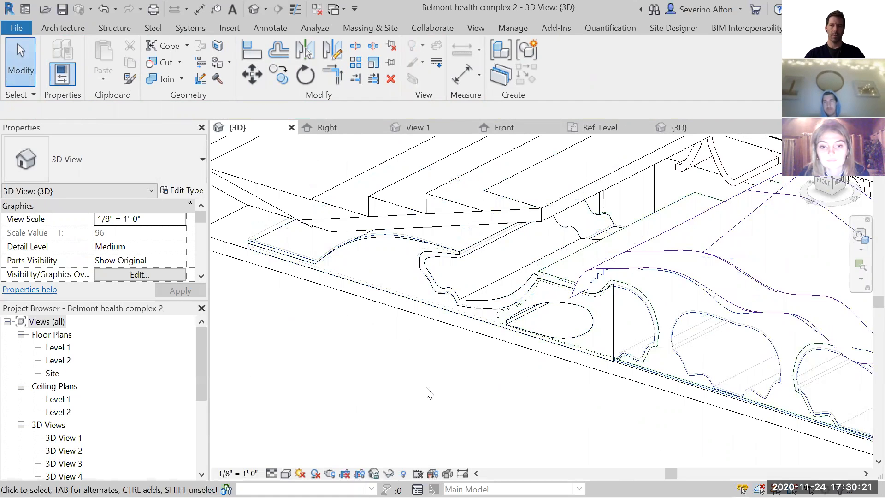
pyautogui.scroll(-1, 427, 381)
pyautogui.moveTo(428, 381); pyautogui.dragTo(348, 380, button='middle')
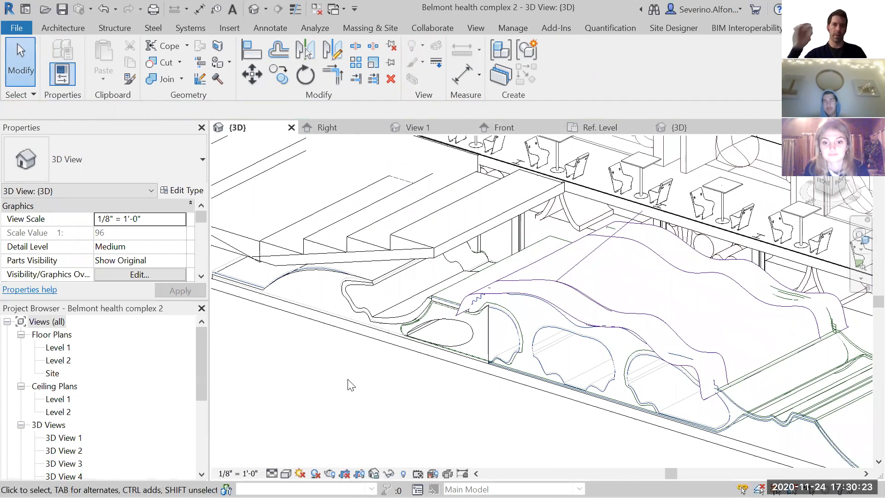